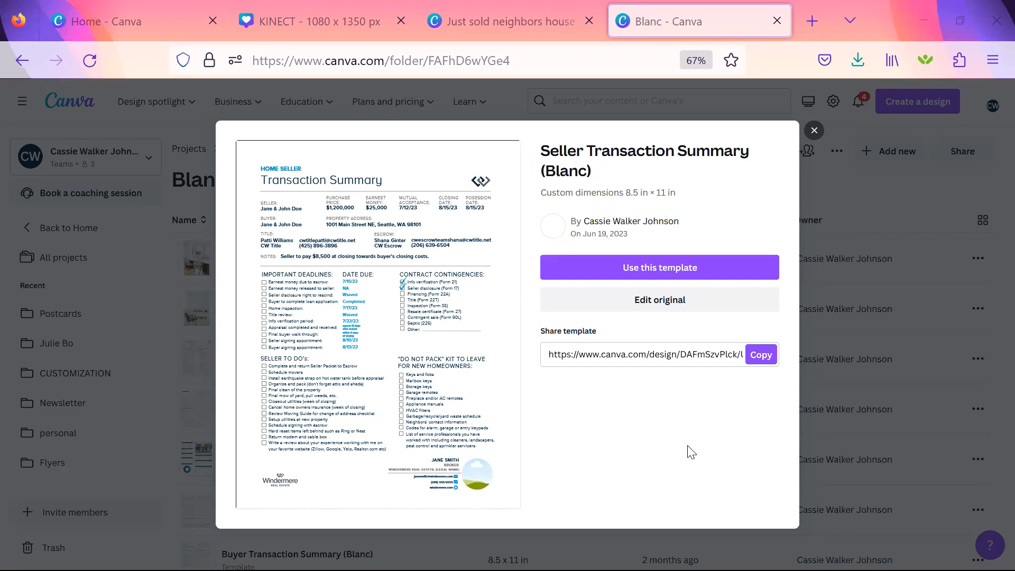
Start a new design from the Seller Transaction Summary (Blanc) template and show the page at 100% zoom without the templates list.
click(673, 269)
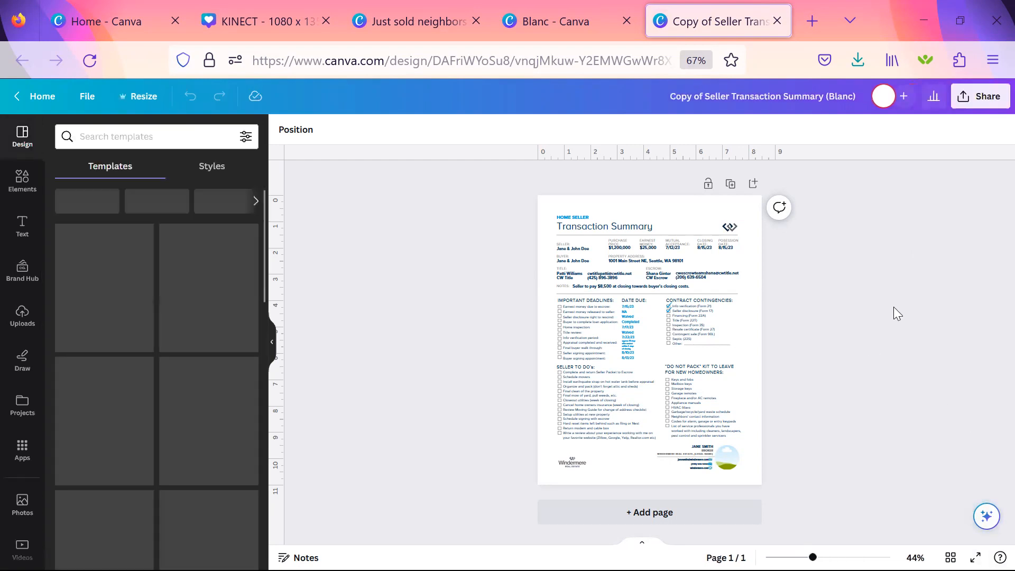
key(ctrl+plus)
key(ctrl+plus)
key(ctrl+plus)
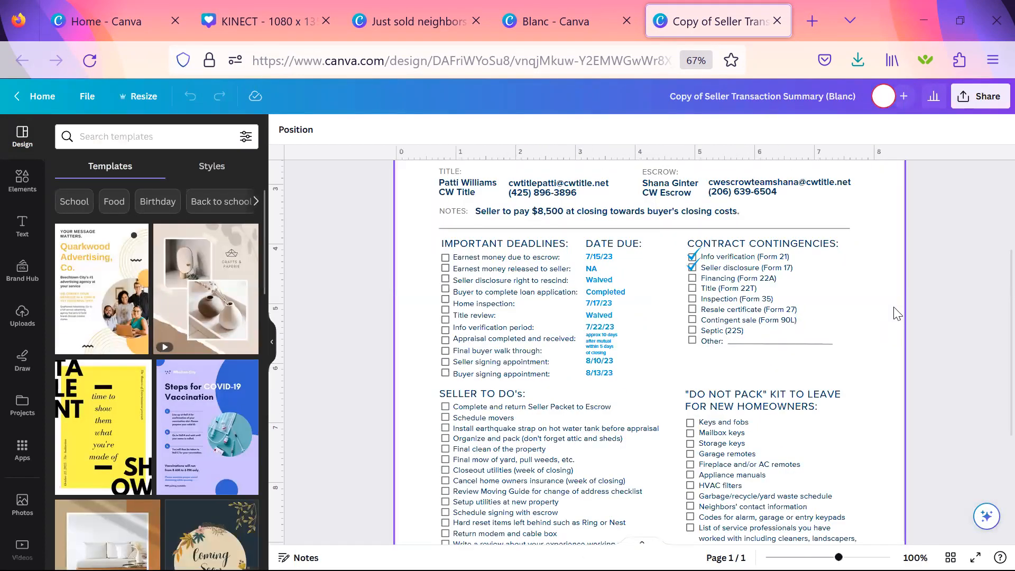
scroll(898, 313, up, 3)
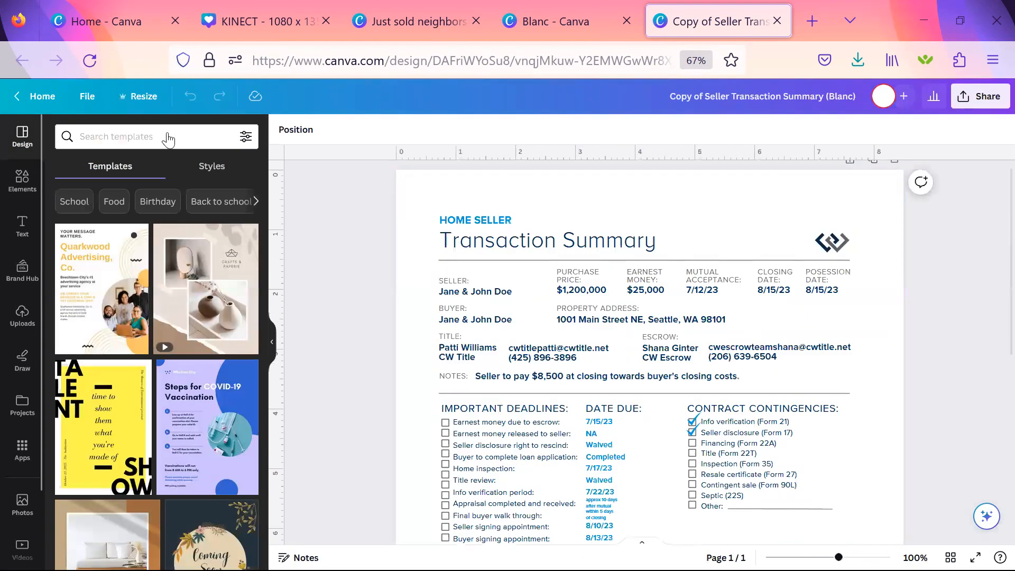
click(273, 344)
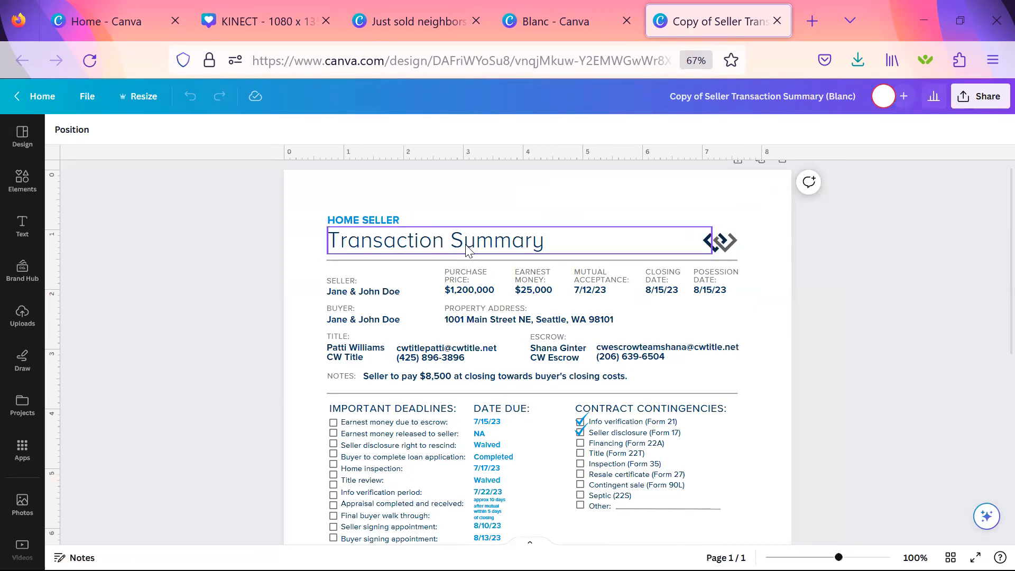
Try moving the Transaction Summary heading up over the HOME SELLER line, and undo the move.
click(374, 226)
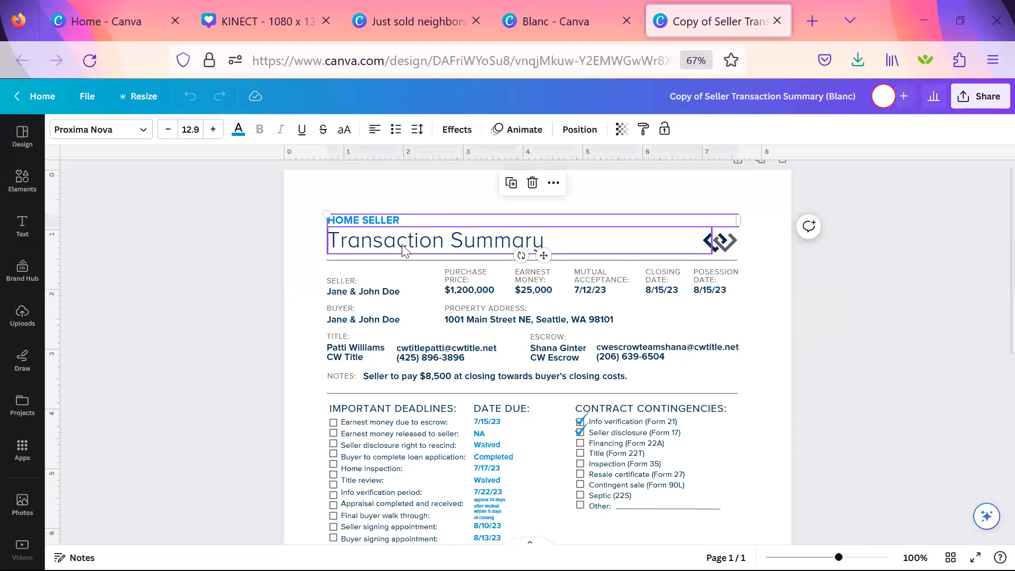
click(360, 280)
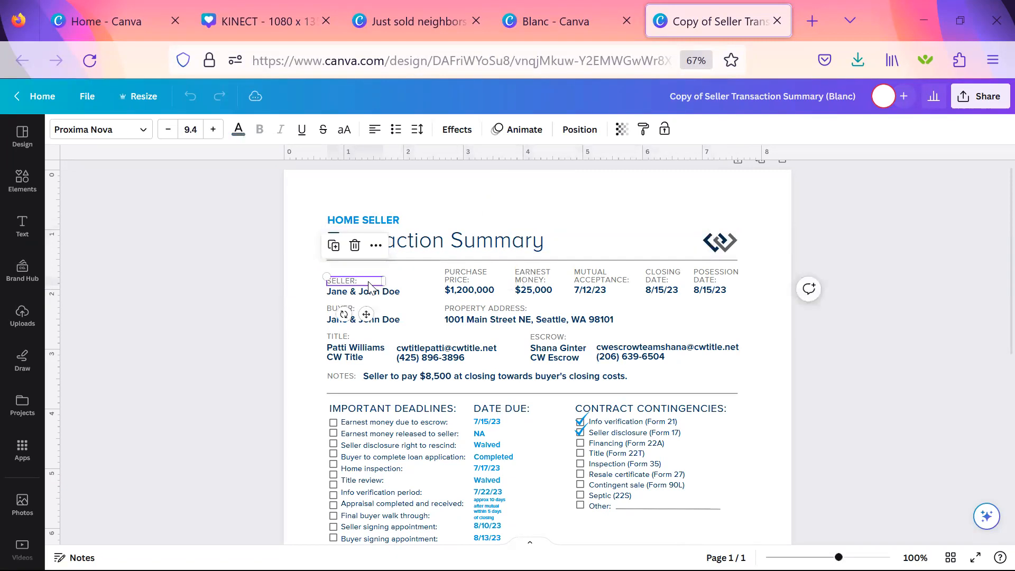
click(407, 294)
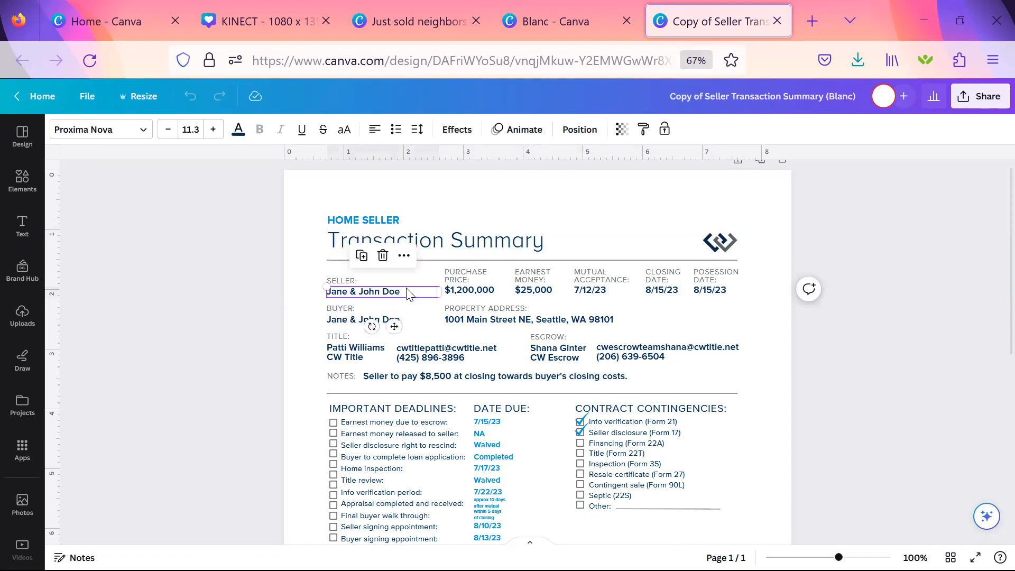
click(456, 249)
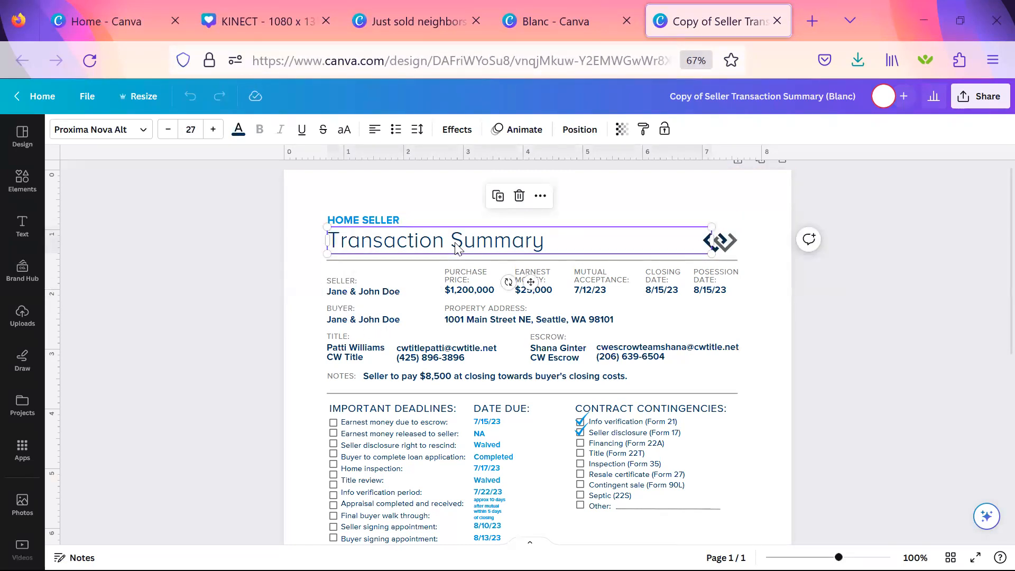
drag(455, 249, 496, 229)
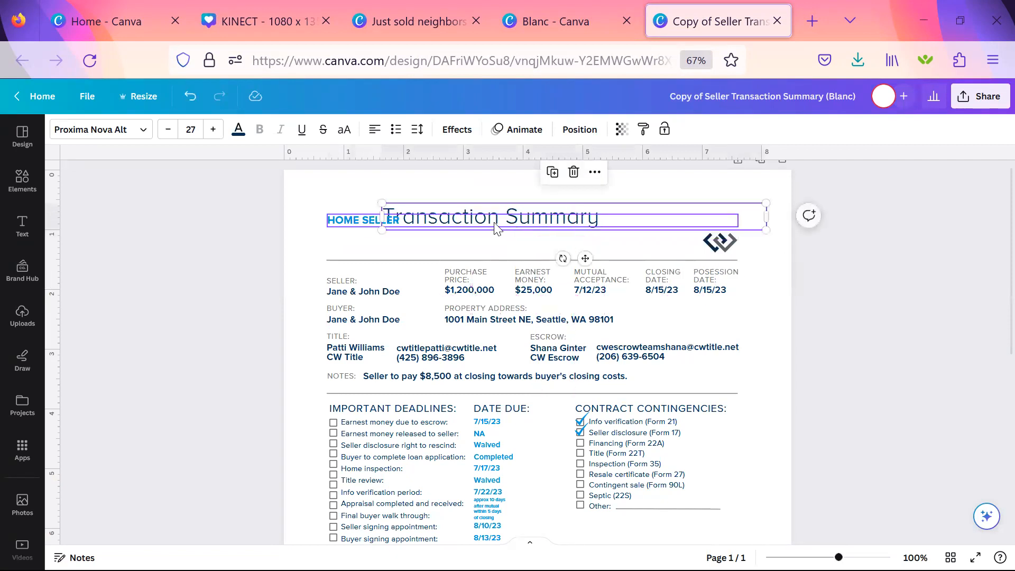
click(834, 327)
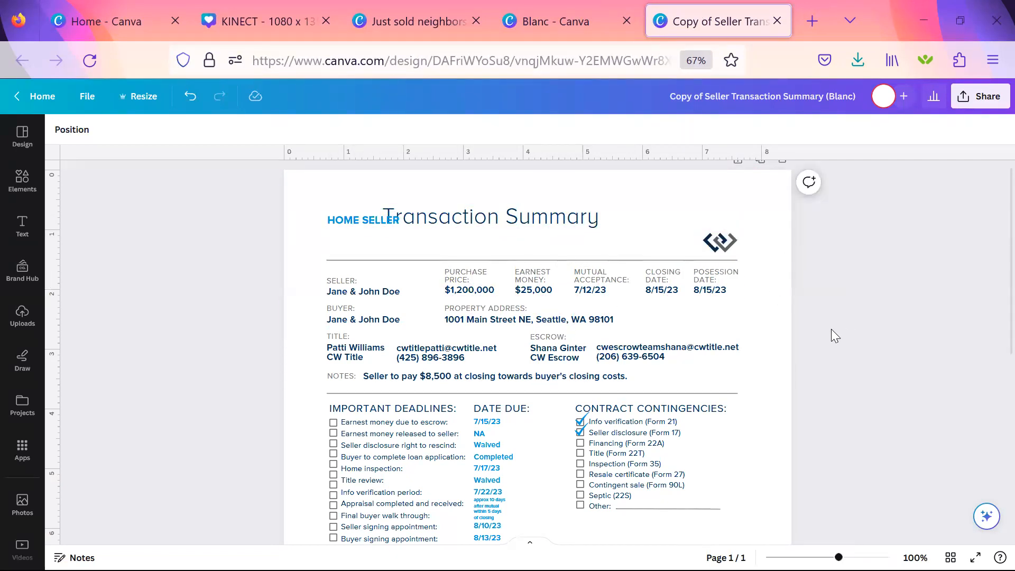
key(ctrl+z)
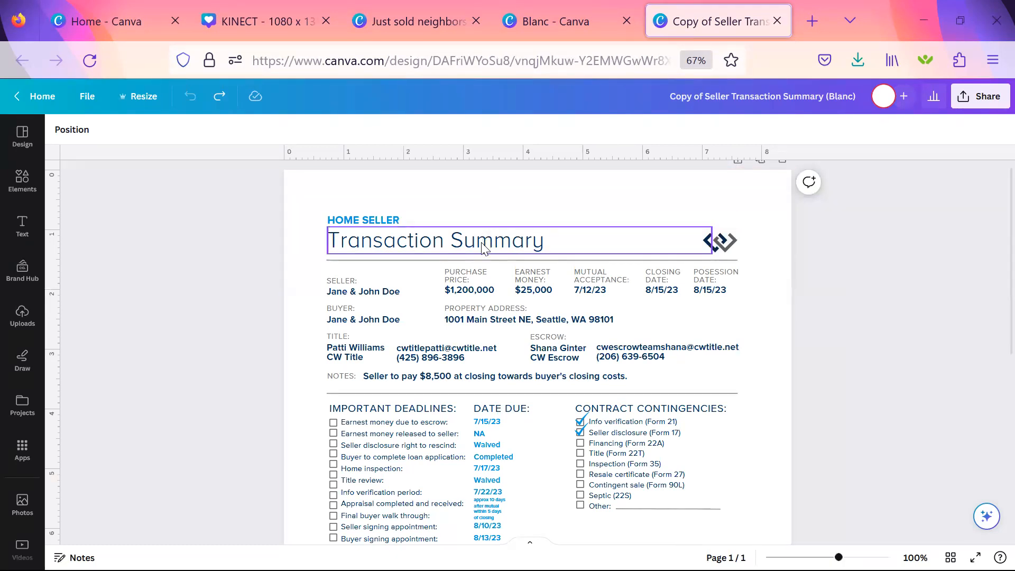
right_click(374, 229)
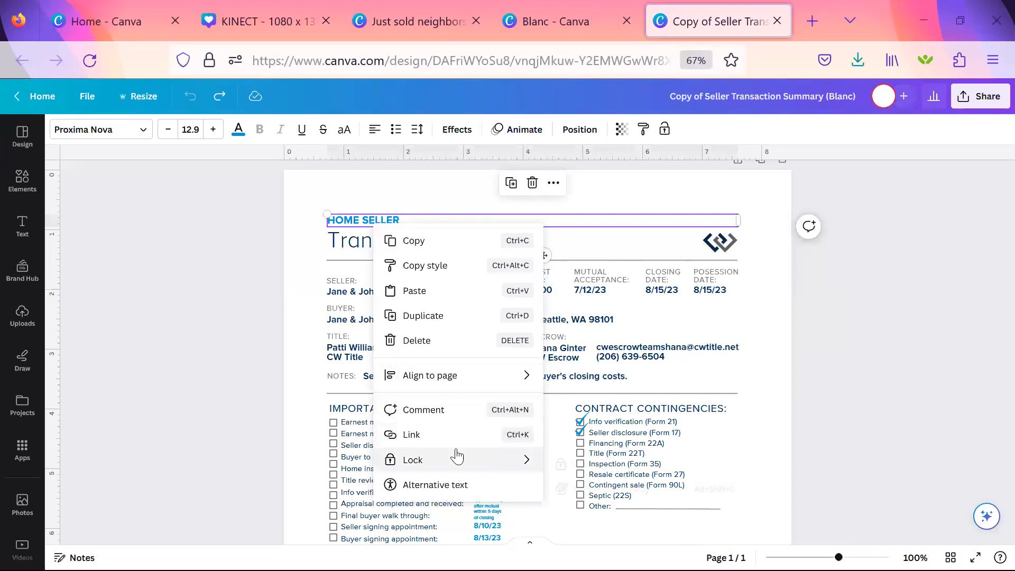
mouse_move(458, 456)
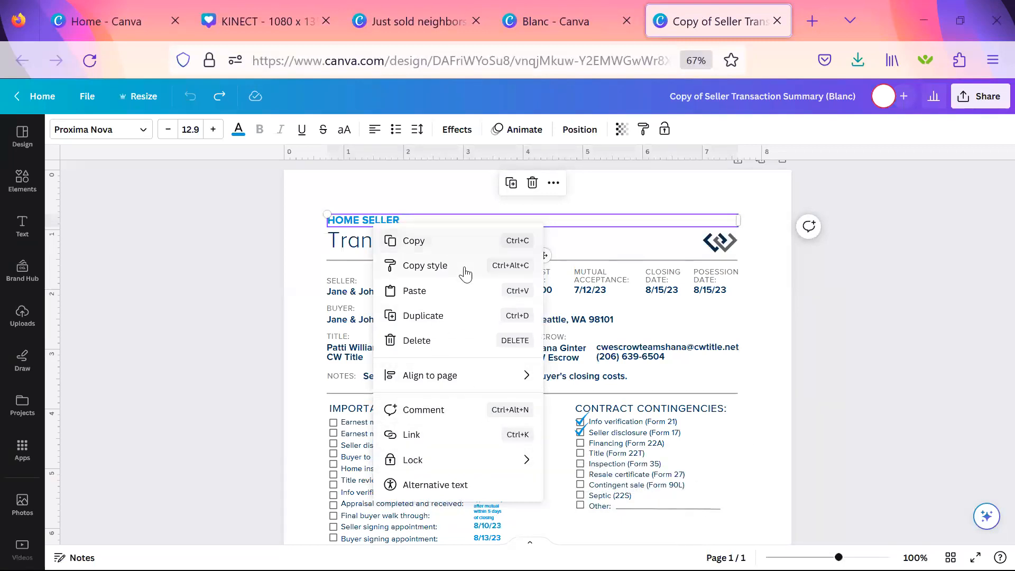
click(432, 195)
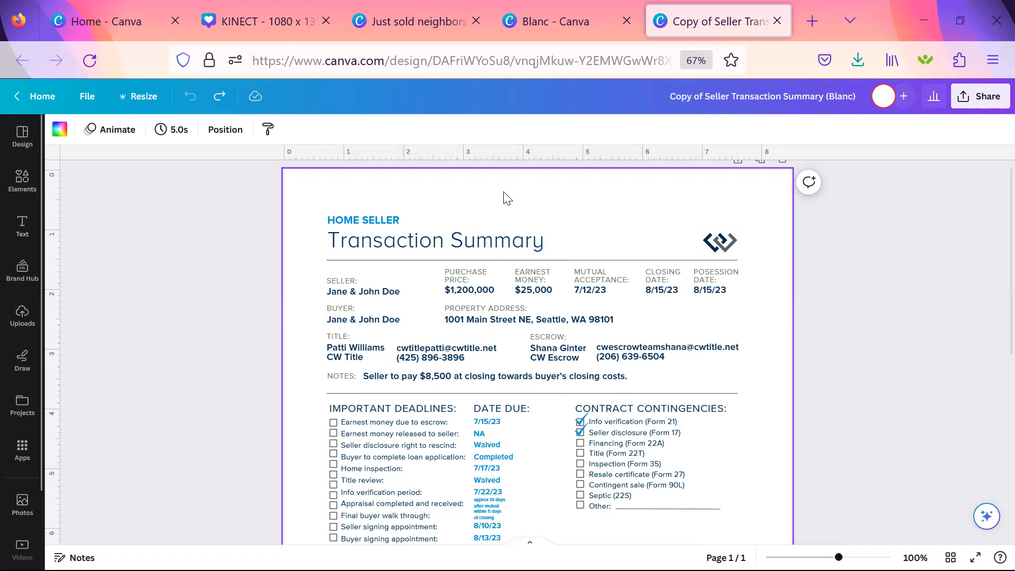
Narrow the Transaction Summary text box to just past its text so it clears the logo.
click(727, 253)
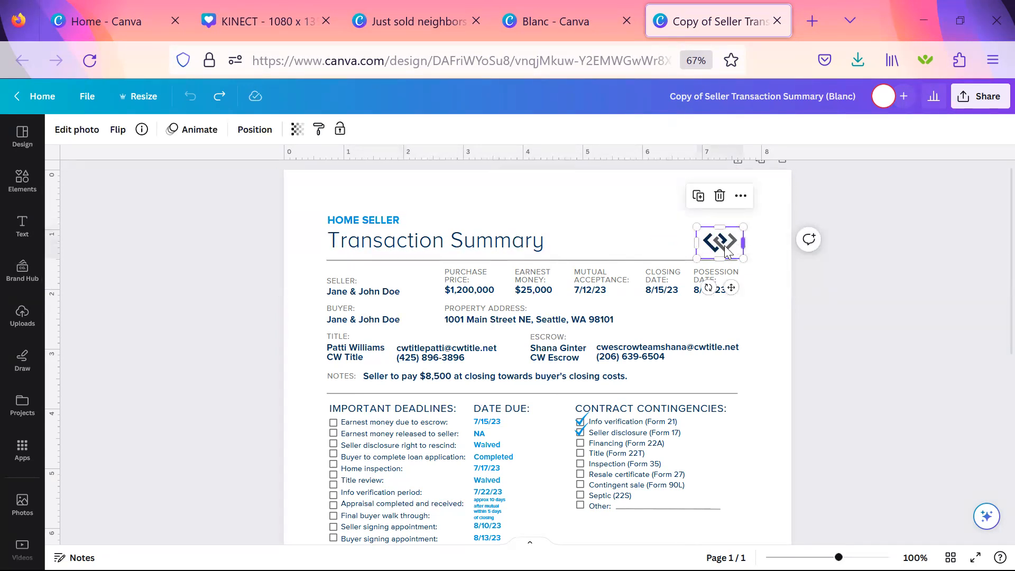
click(669, 251)
drag(711, 241, 575, 236)
Replace the header logo with the uploaded Windermere Real Estate Company logo.
click(718, 240)
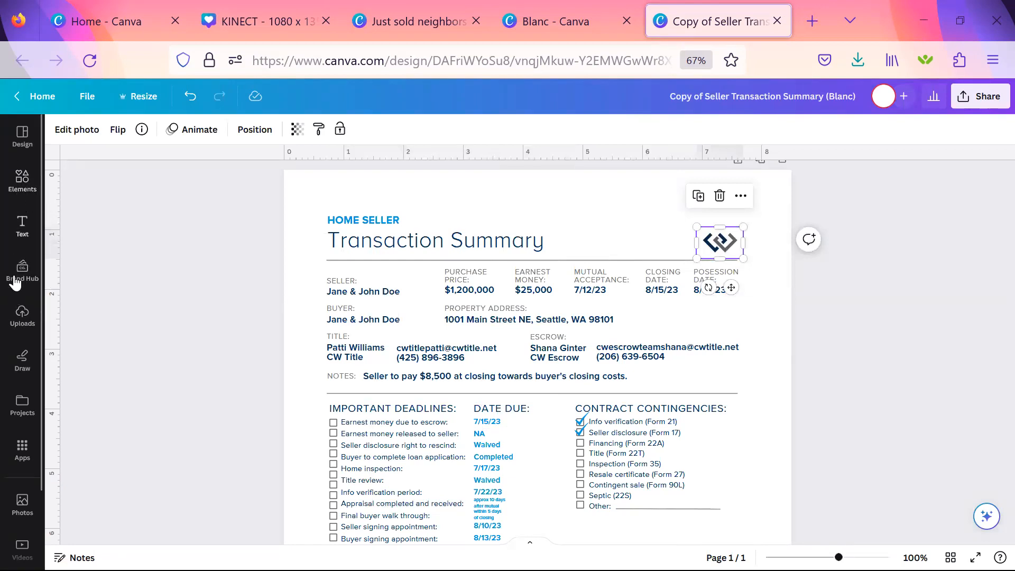
click(21, 316)
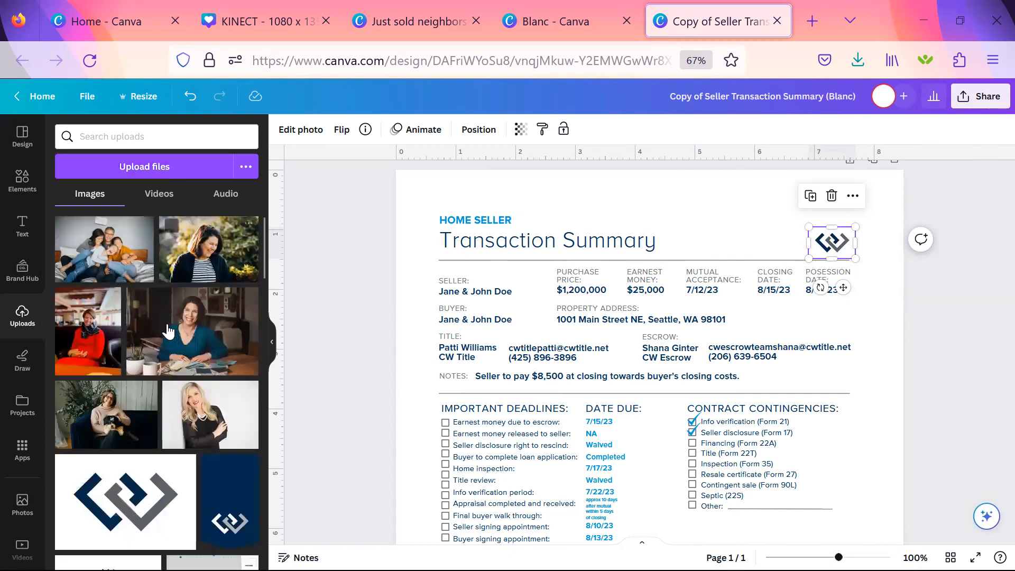
scroll(170, 427, down, 2)
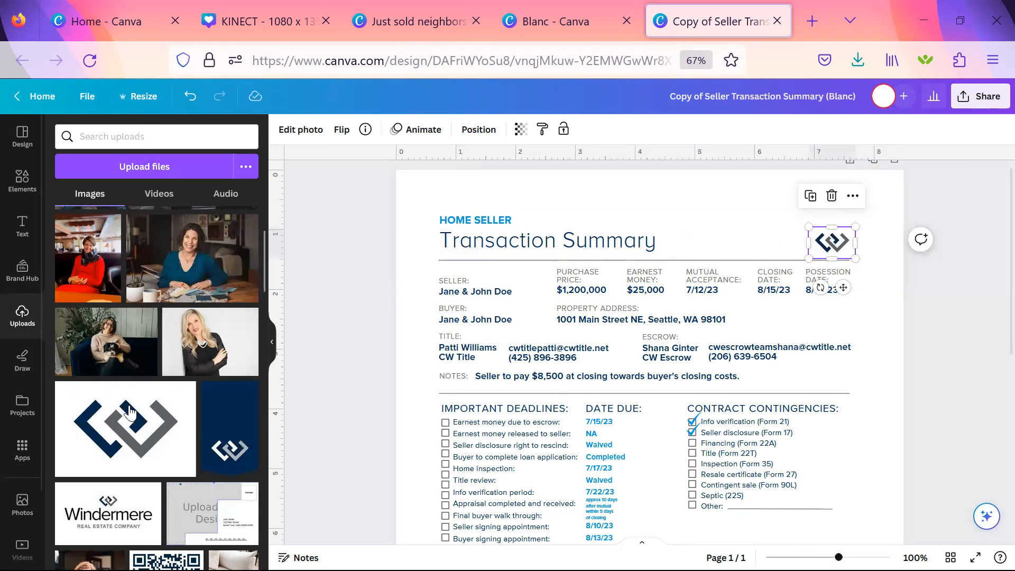
scroll(130, 412, down, 3)
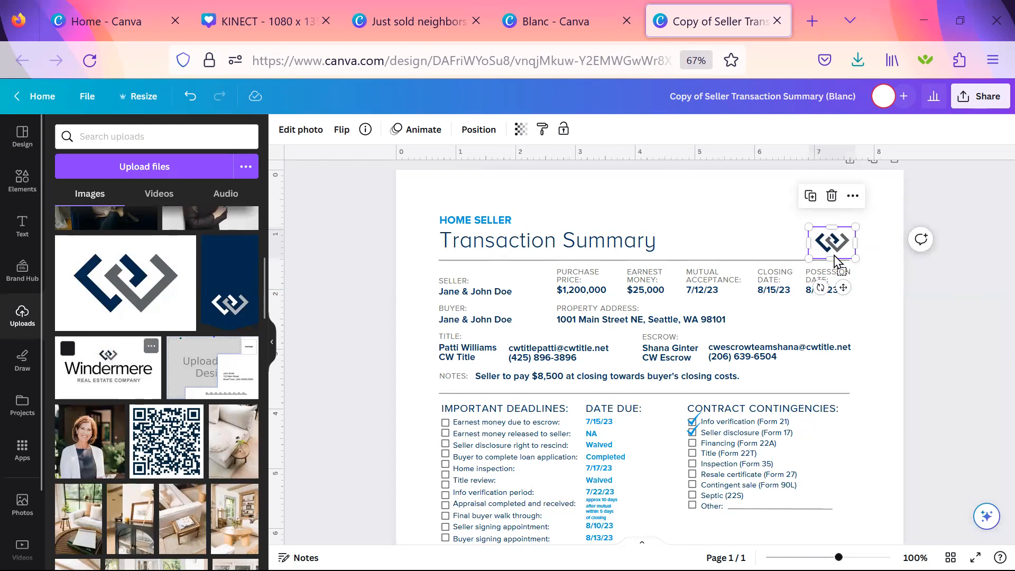
drag(829, 242, 829, 242)
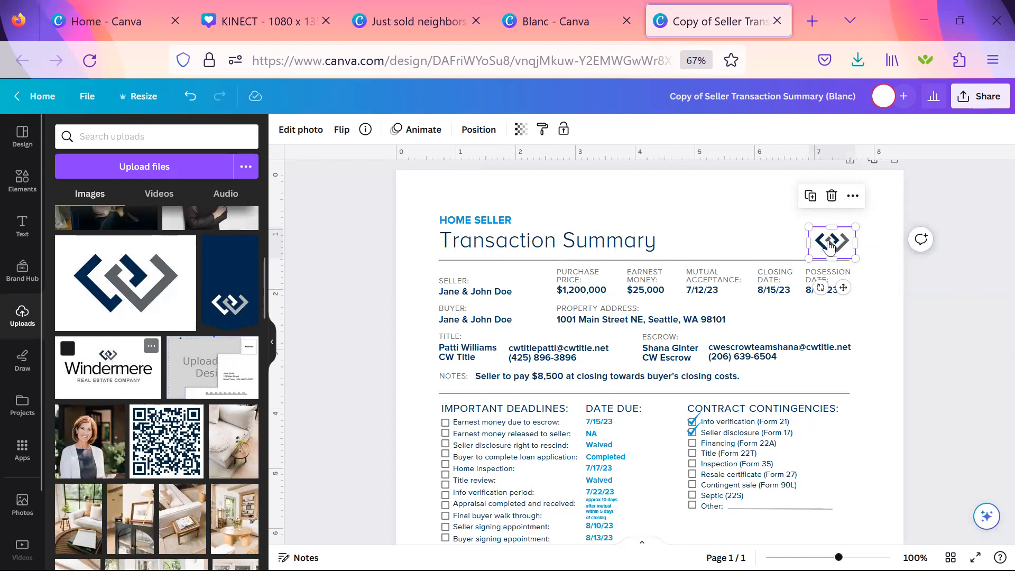
click(706, 209)
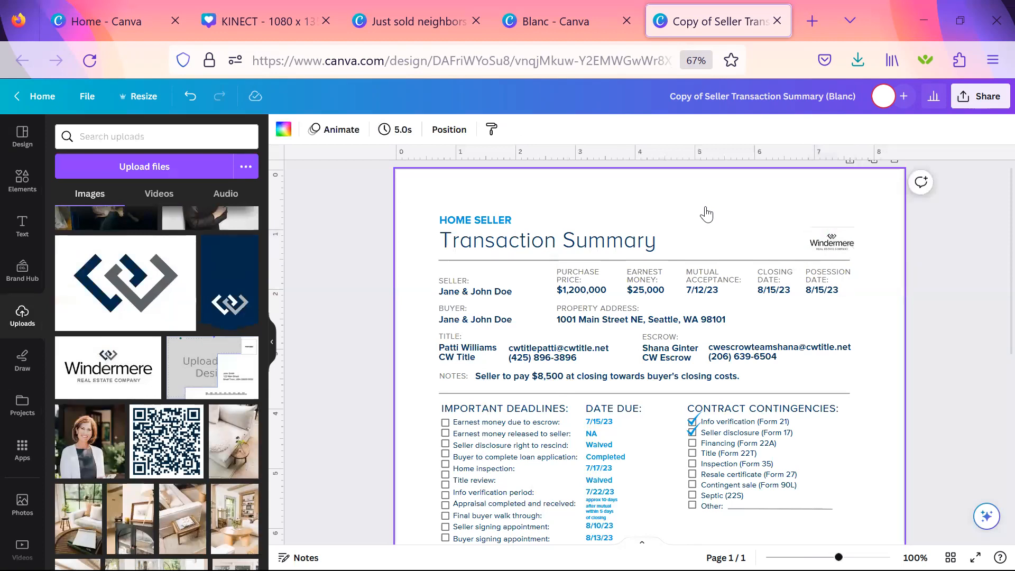
Enlarge the Windermere logo in the header to about 1.5 in wide.
click(832, 242)
drag(811, 224, 748, 226)
click(878, 356)
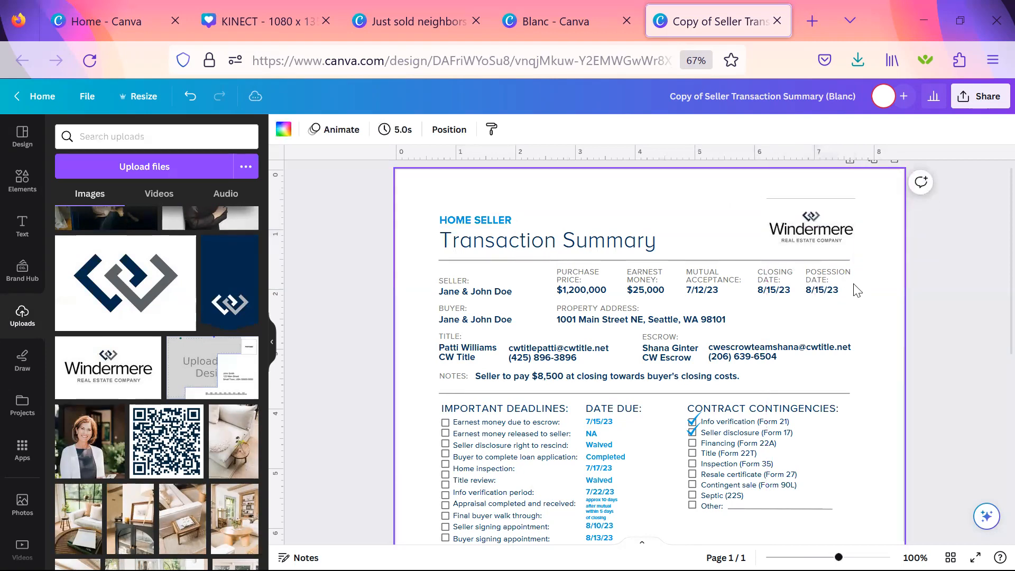
Crop the Windermere logo's top and bottom edges and align it with the right end of the header line.
click(828, 222)
click(830, 204)
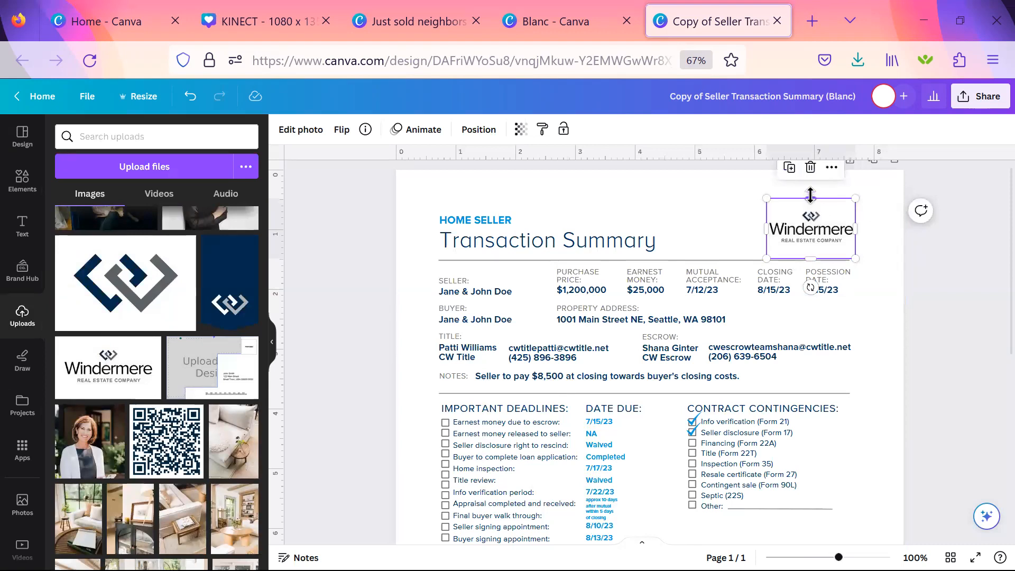
click(914, 265)
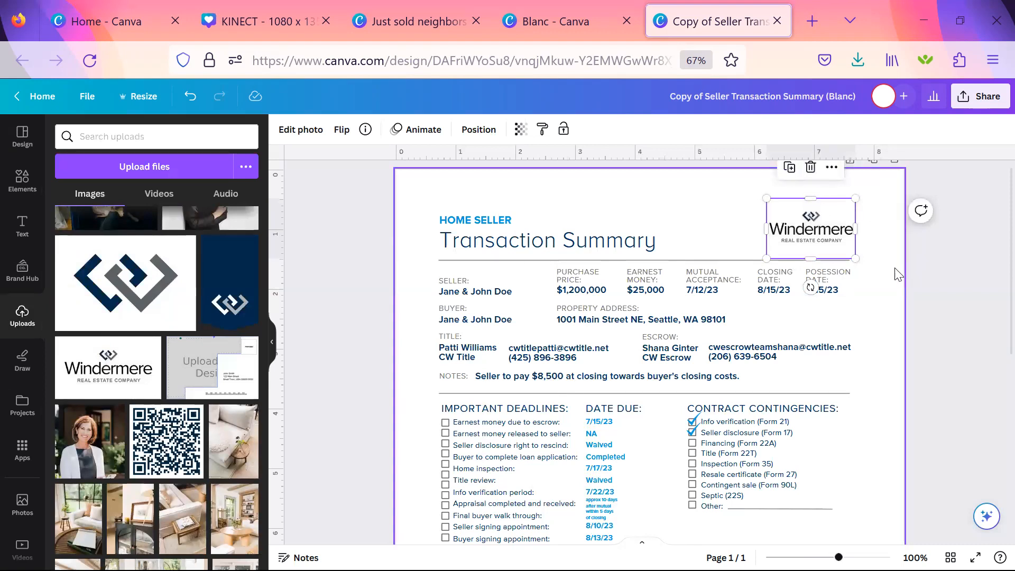
click(809, 217)
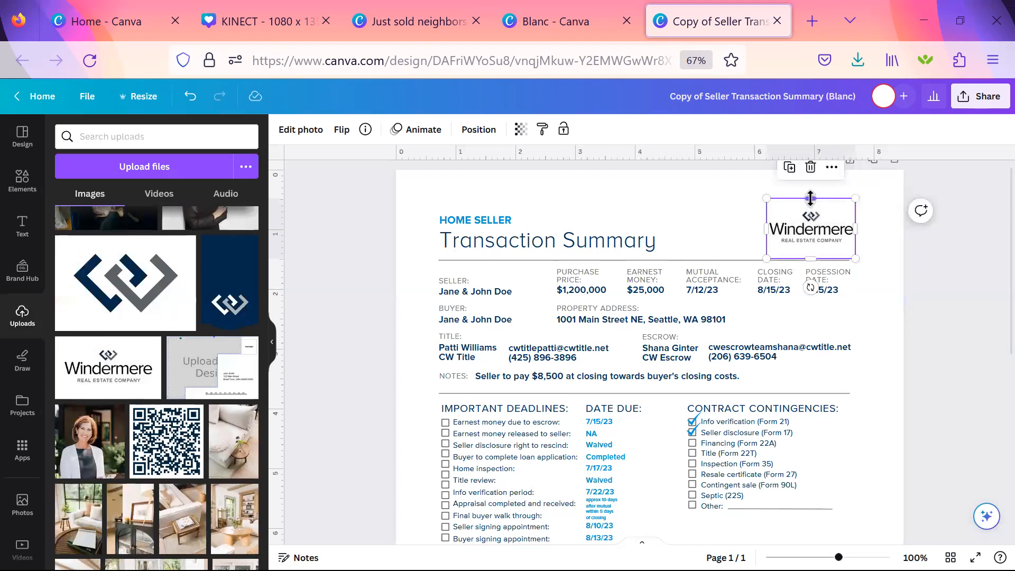
drag(810, 200, 810, 205)
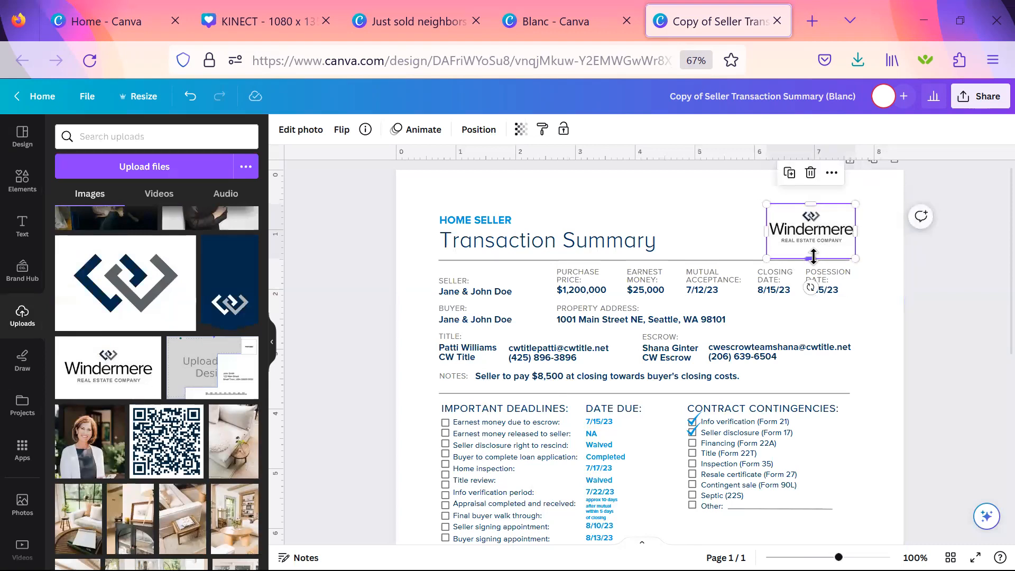
drag(813, 257, 820, 231)
click(894, 247)
click(870, 265)
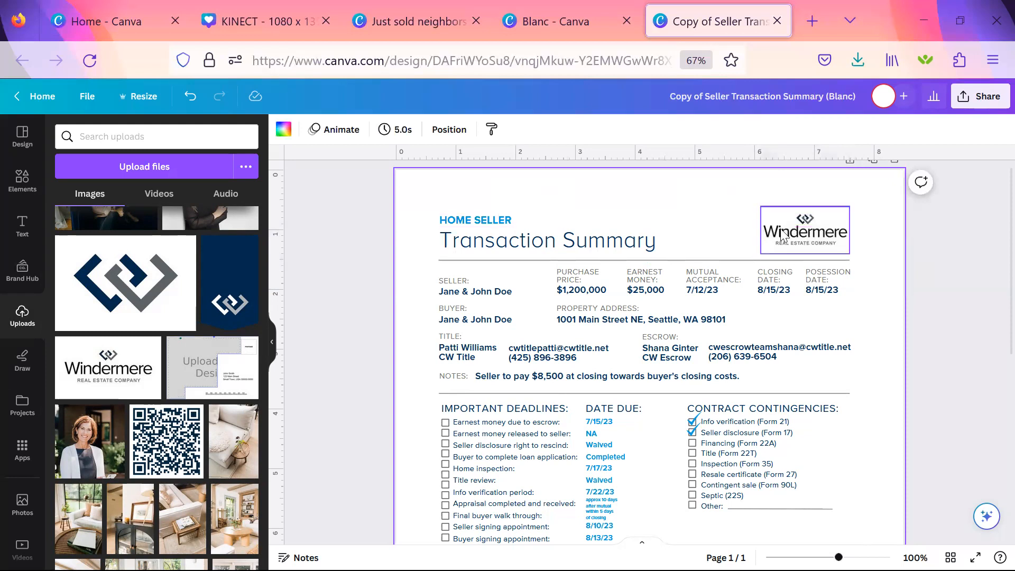
Narrow the HOME SELLER text box so it ends well before the Windermere logo.
click(743, 225)
drag(851, 220, 666, 217)
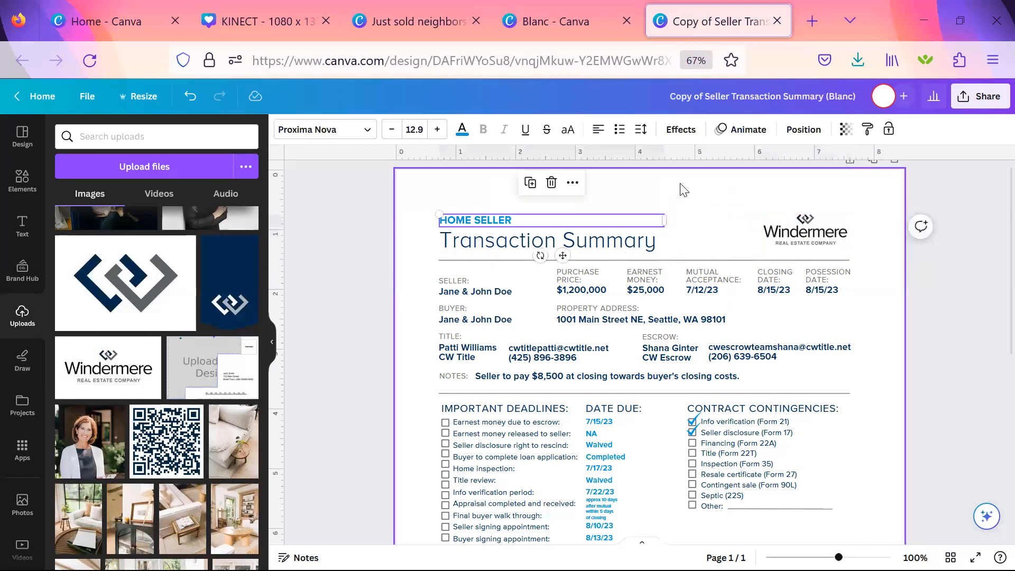
click(544, 199)
Color the HOME SELLER text with the gray from the J&W brand palette.
click(471, 227)
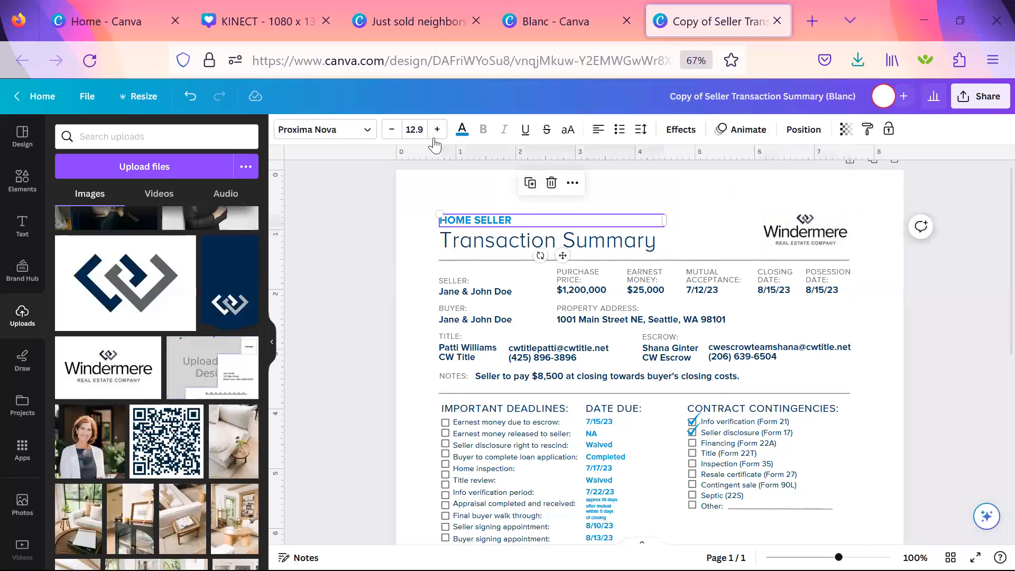
click(462, 133)
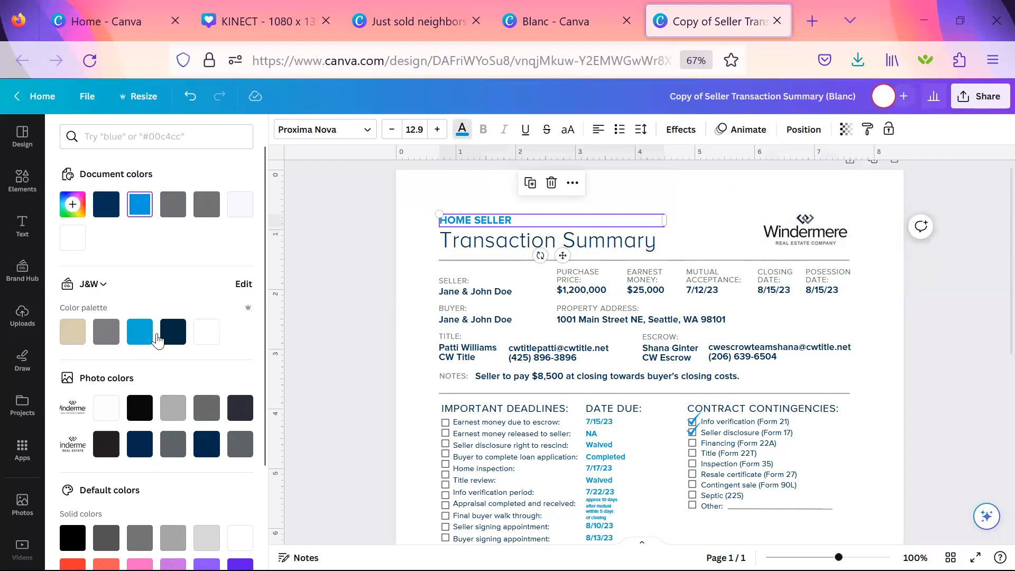
click(107, 333)
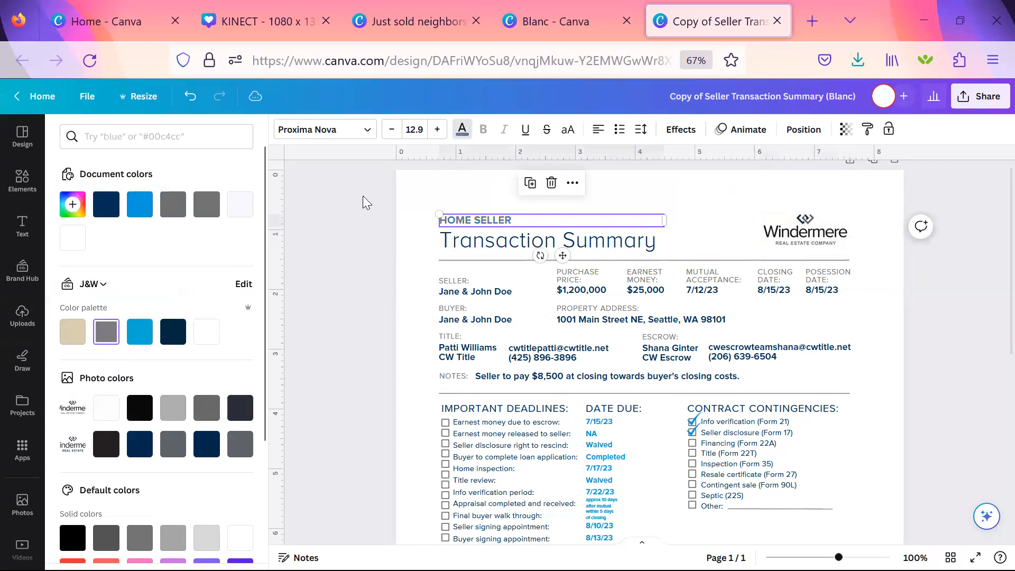
click(405, 193)
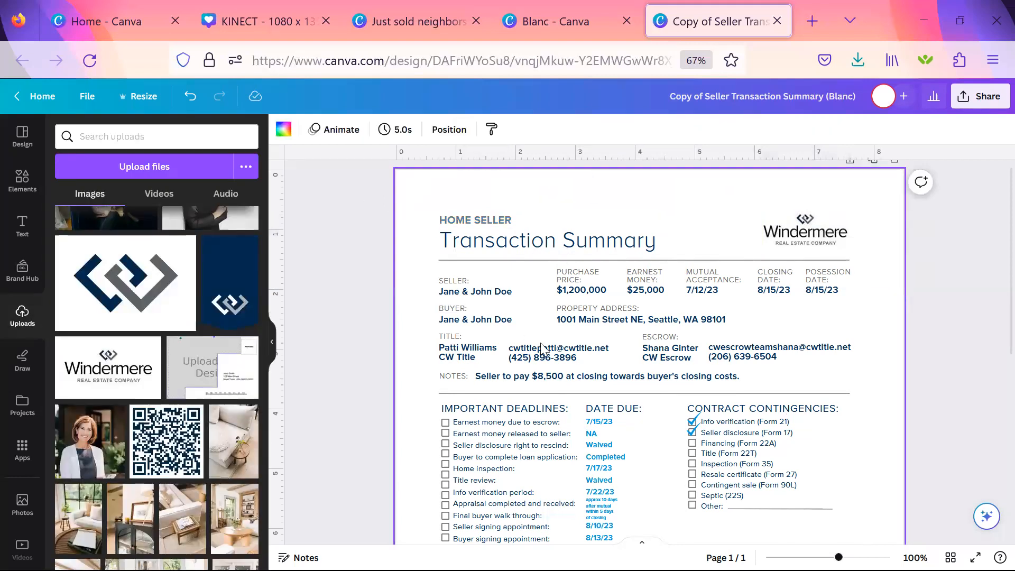
Color the Transaction Summary heading light blue #06aed5 from the J&W brand palette.
click(516, 251)
click(462, 136)
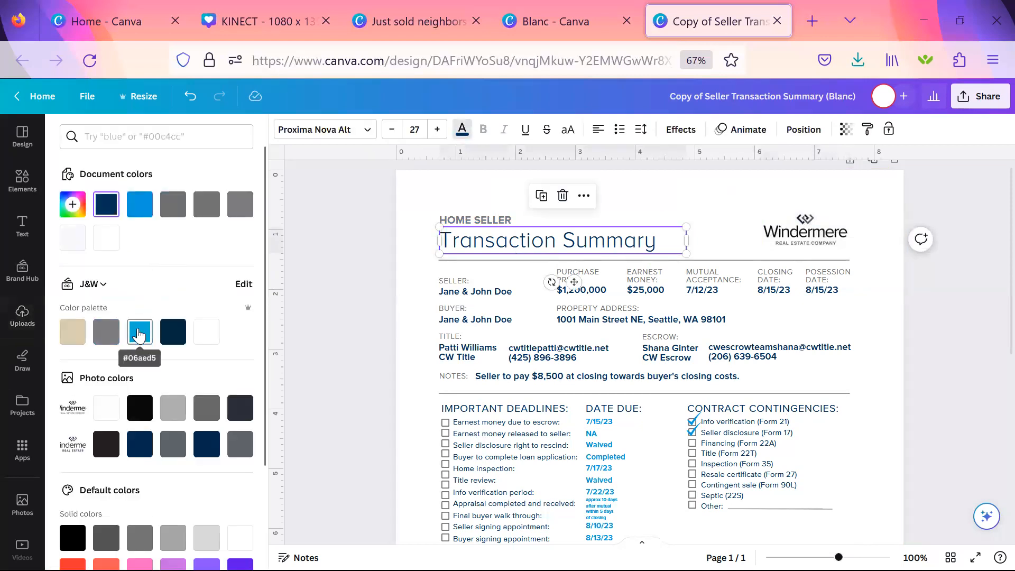
click(139, 332)
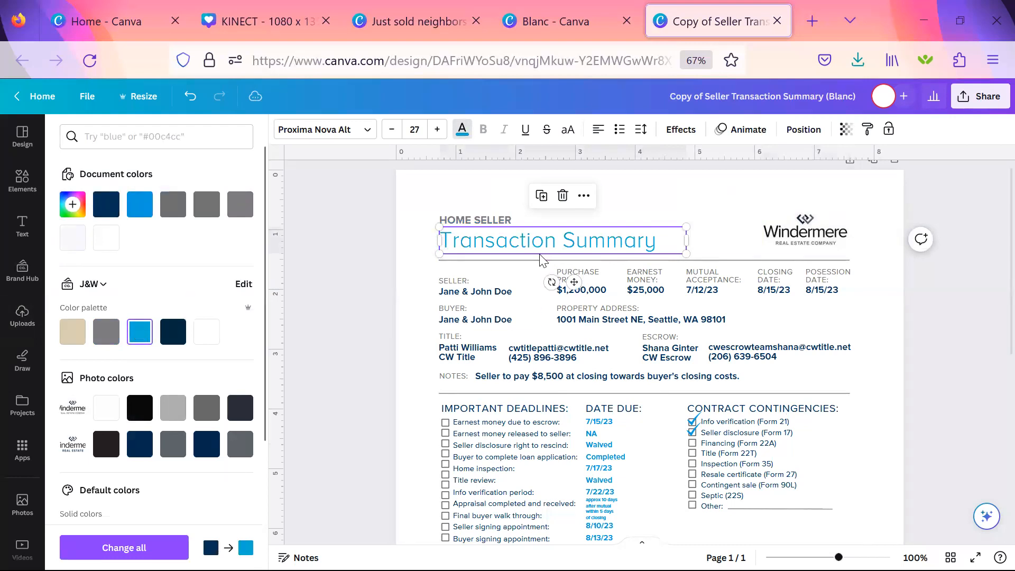
click(494, 294)
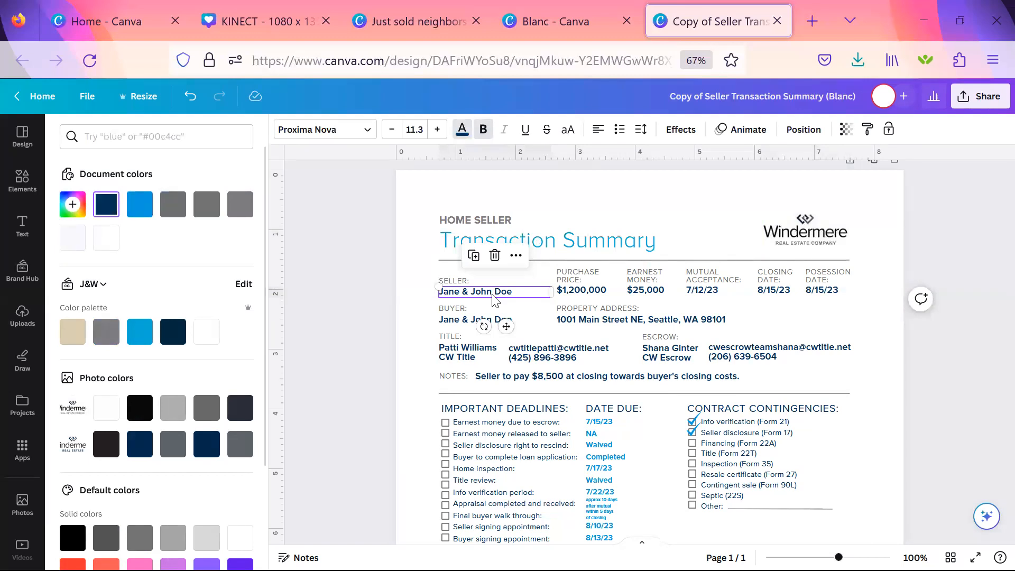
Replace the placeholder names under SELLER with a single seller's full name.
click(417, 310)
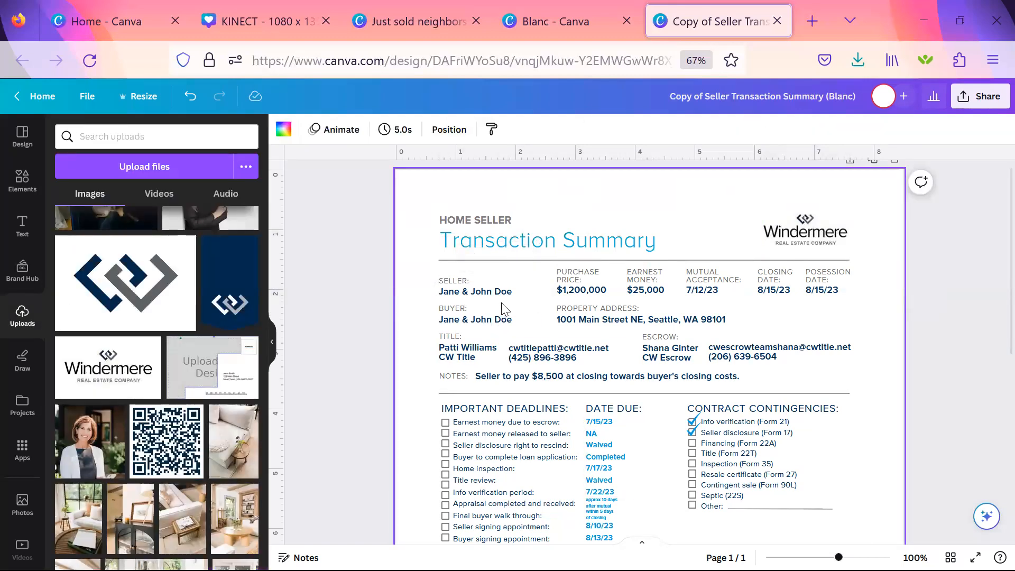
key(ctrl+plus)
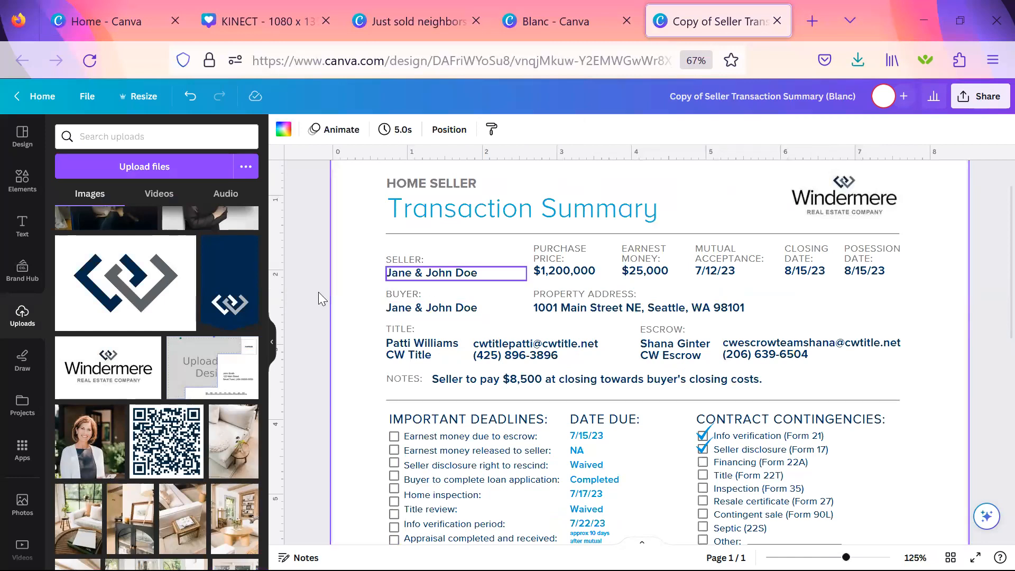
click(271, 348)
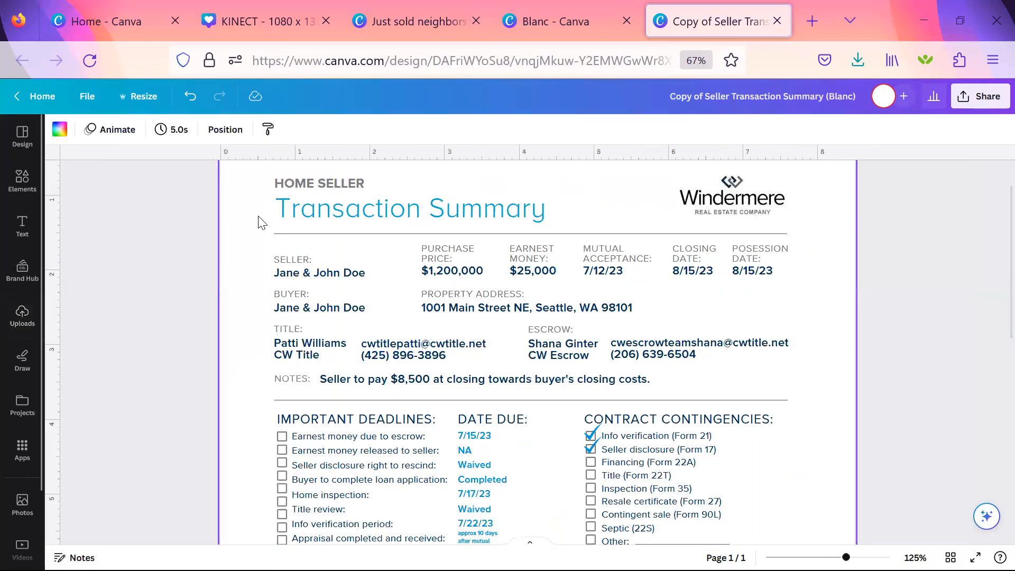
click(297, 277)
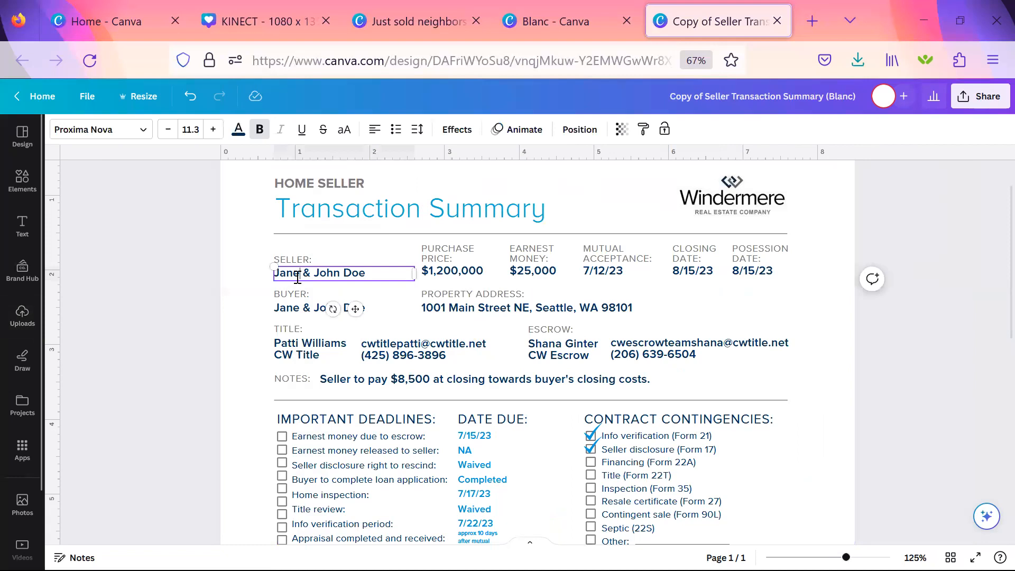
triple_click(298, 276)
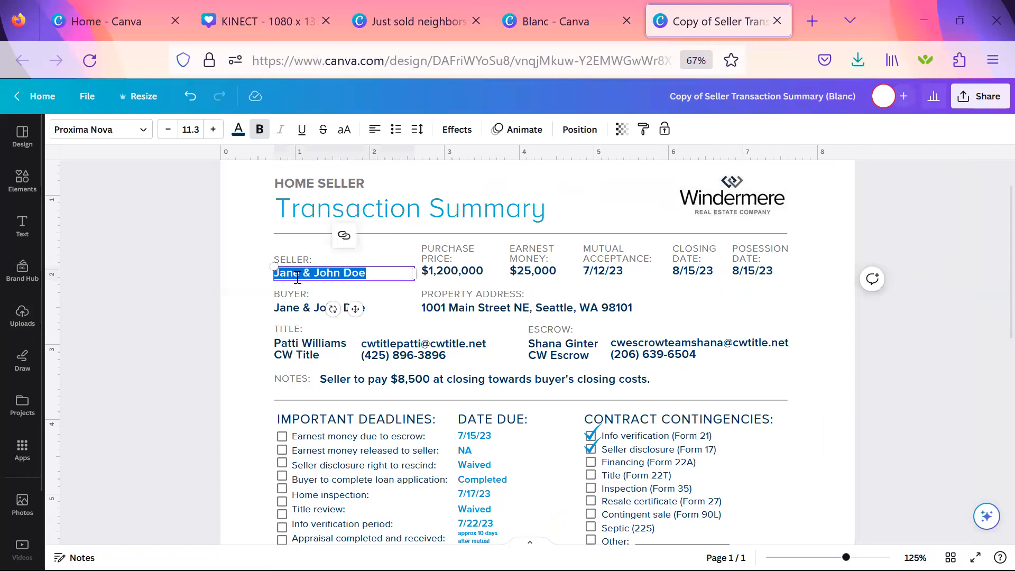
click(252, 332)
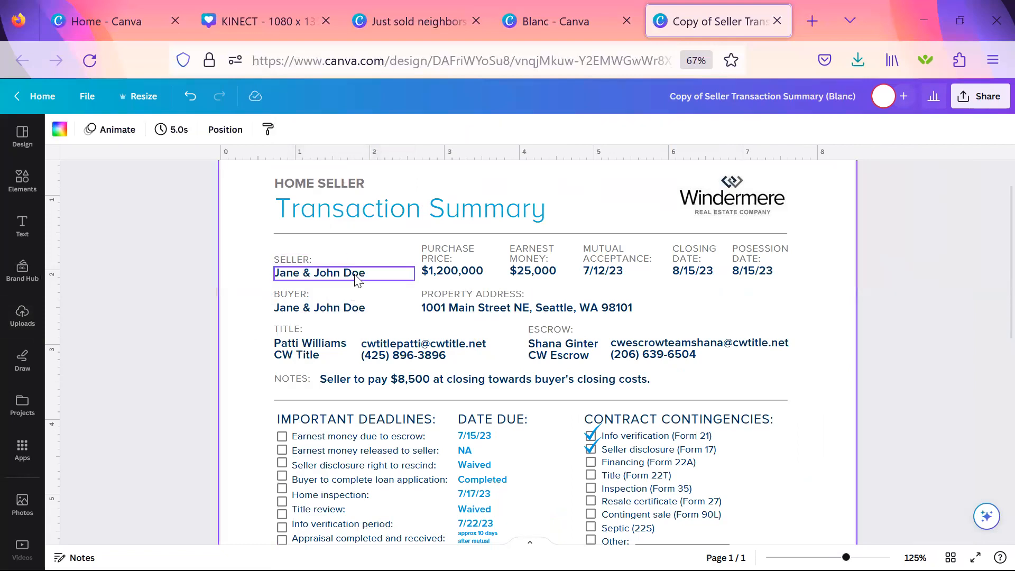
click(356, 279)
click(355, 274)
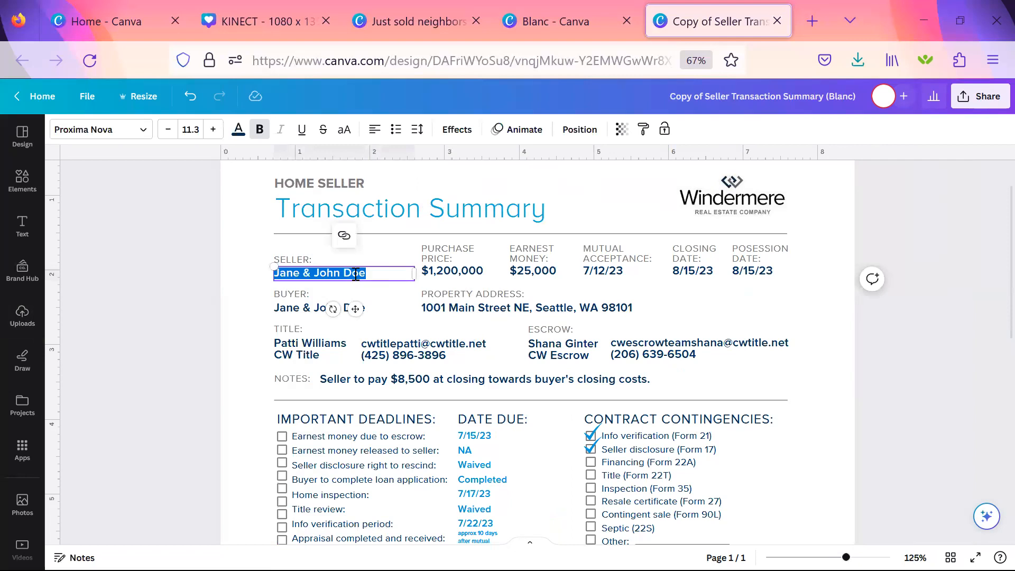
text(Jane S)
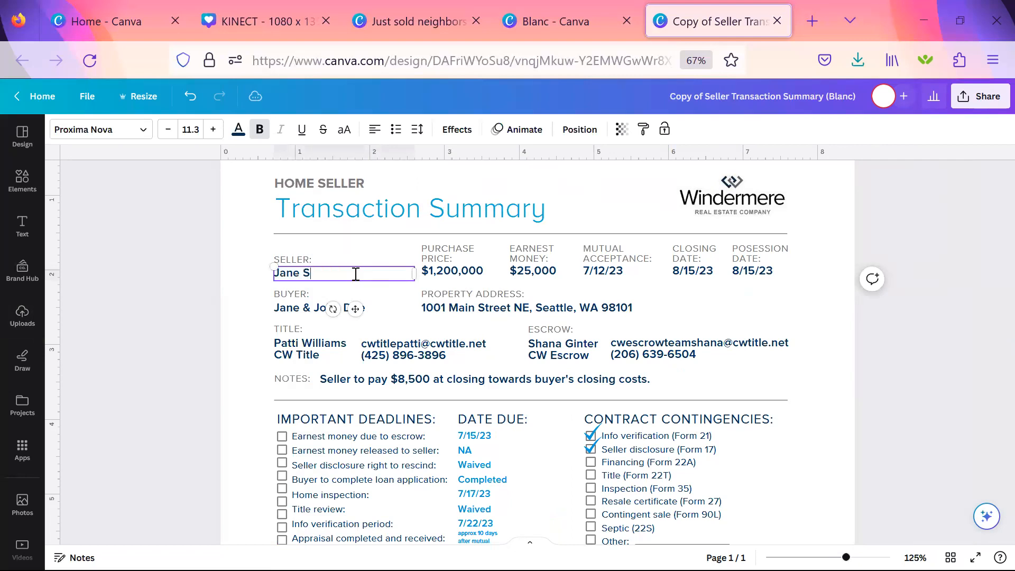
text(mith)
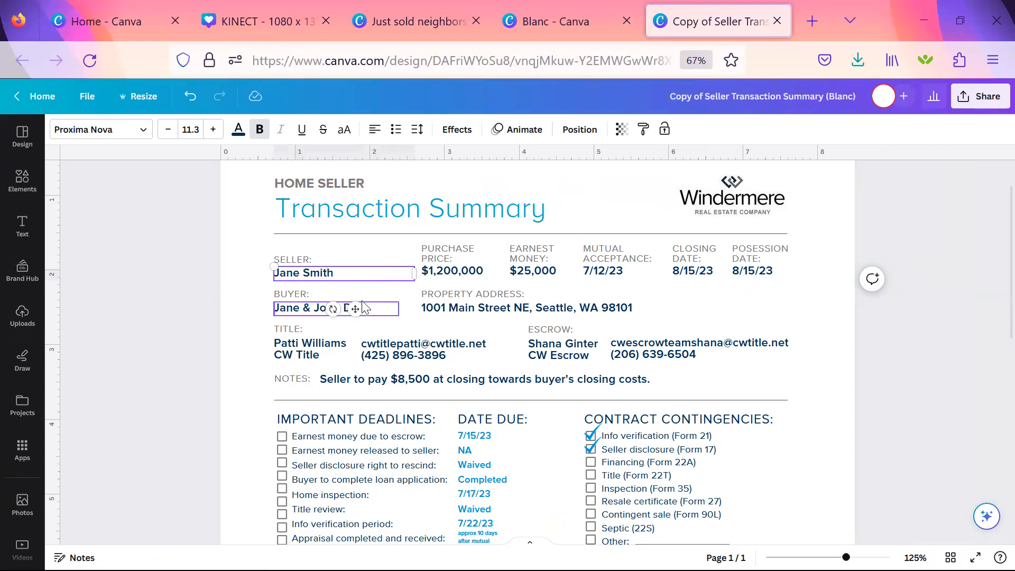
Replace the placeholder names under BUYER with a single buyer's full name.
click(290, 311)
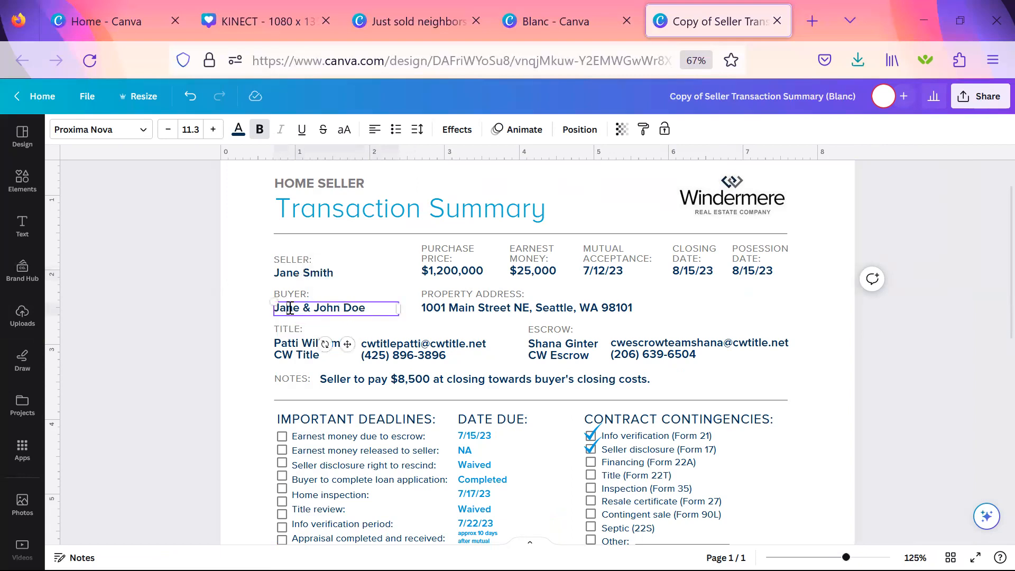
click(291, 309)
text(Jon Doe)
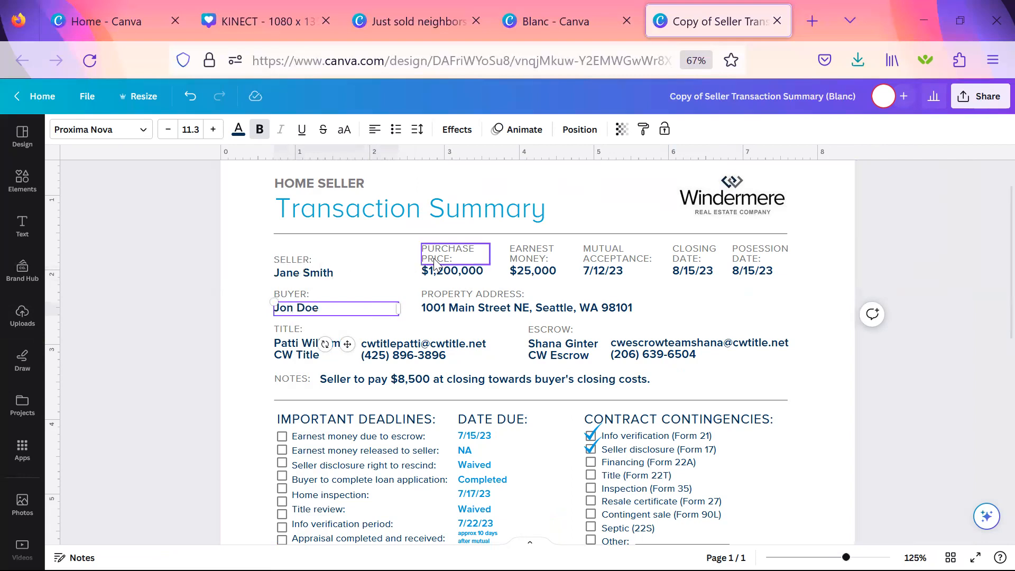
Set the purchase price to $995,000.
click(448, 274)
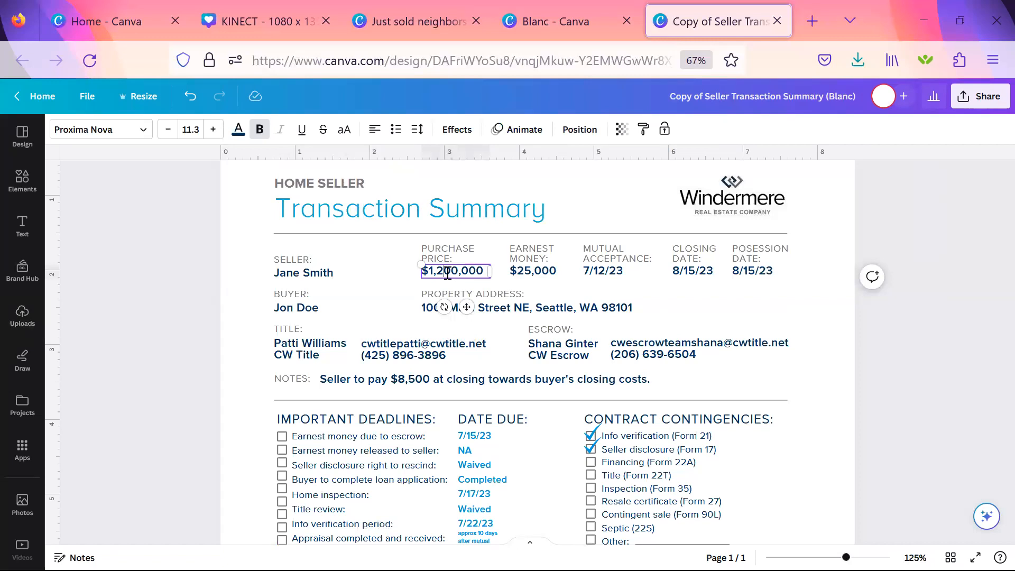
double_click(448, 273)
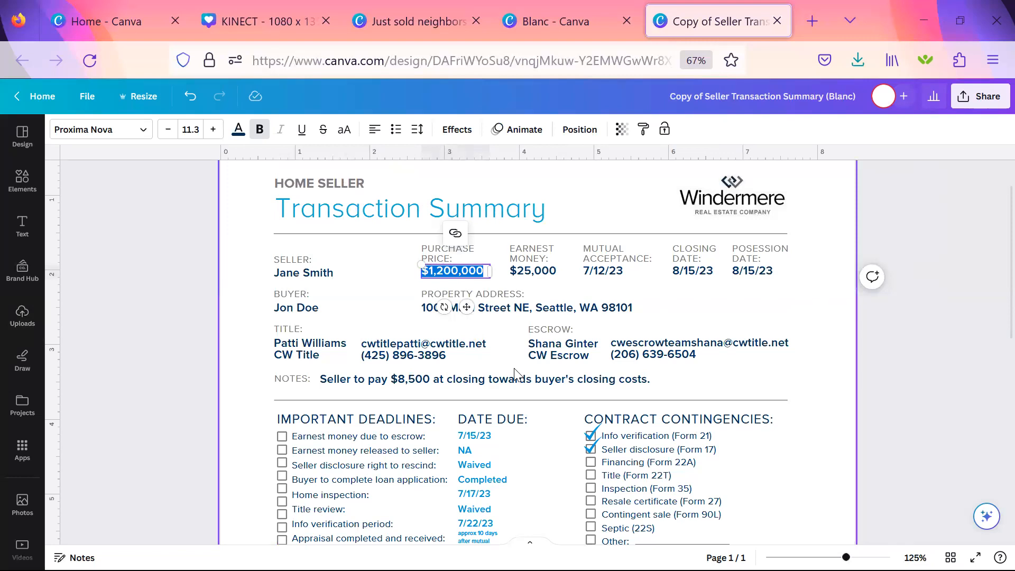
text($9)
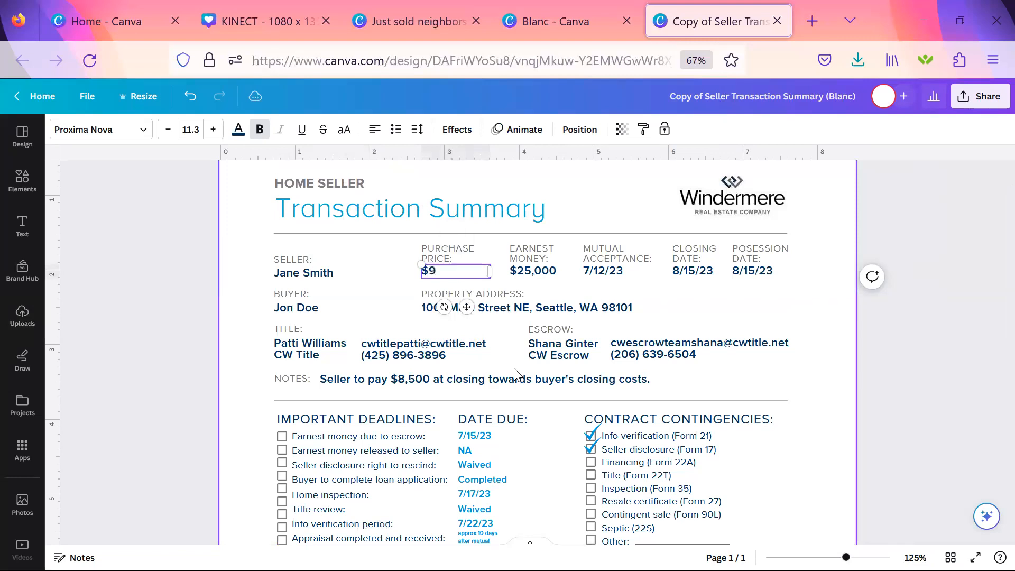
text(95,000)
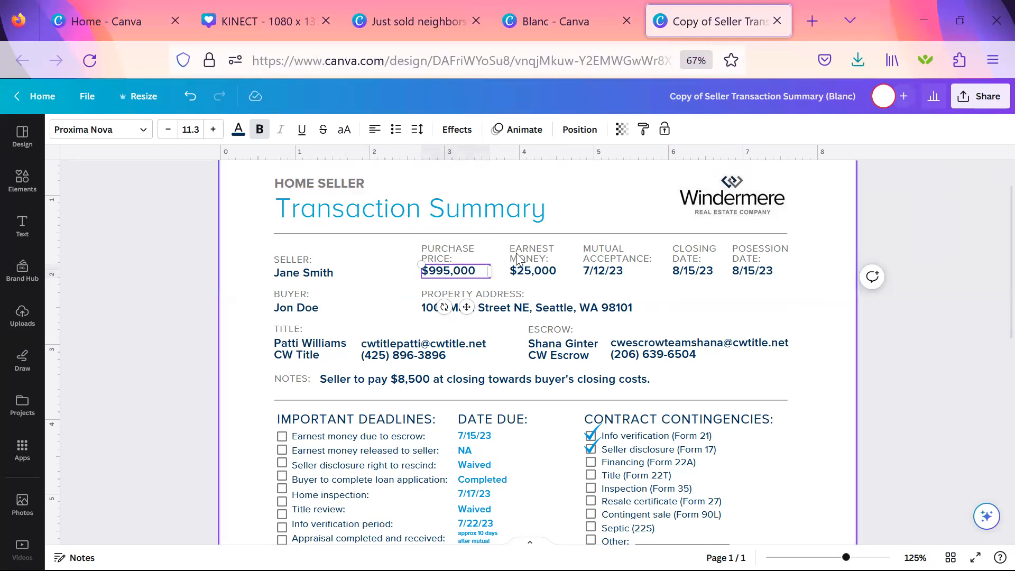
Set the earnest money amount to $30,000.
click(532, 273)
click(532, 271)
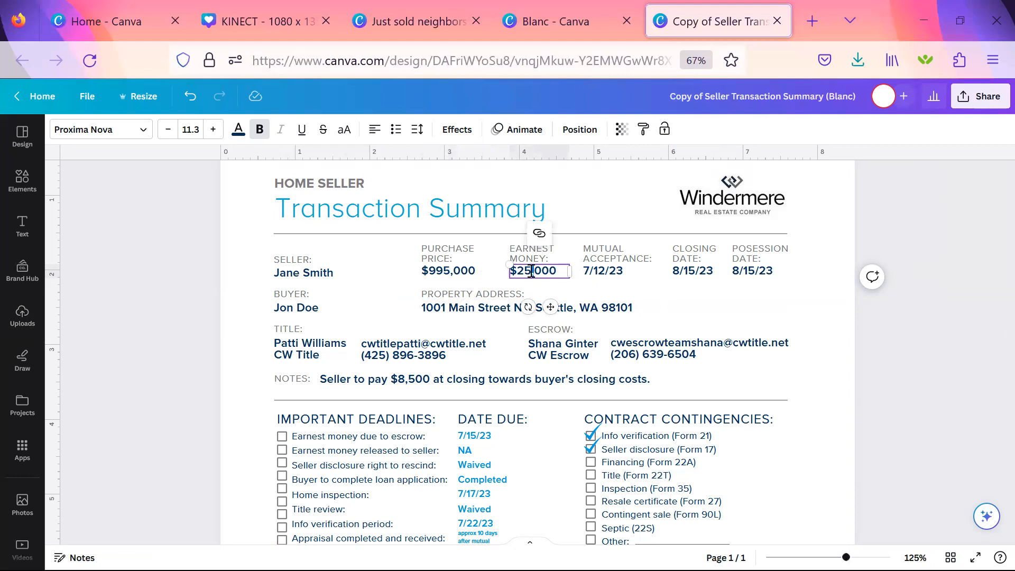
double_click(532, 272)
text($30,000)
Change the mutual acceptance date to 8/13/23.
click(603, 272)
click(603, 272)
click(603, 273)
double_click(604, 273)
triple_click(604, 273)
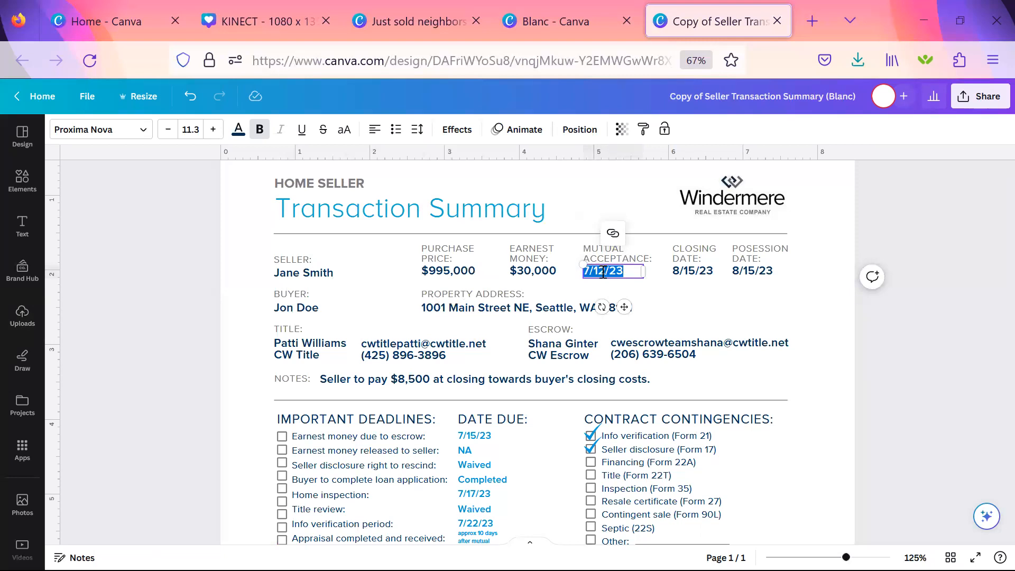
text(8/13/23)
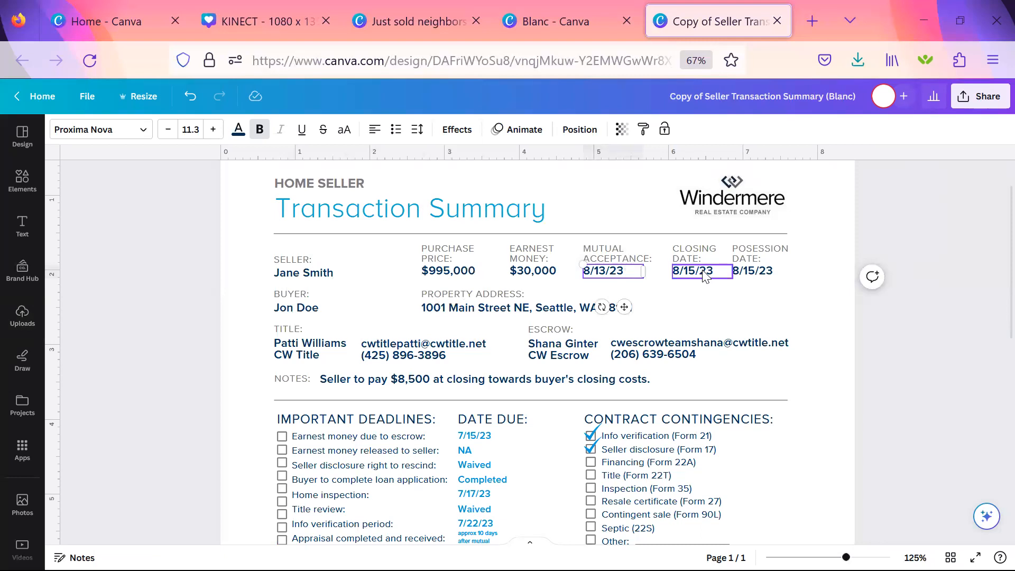
Change both the closing date and the possession date to 9/23/23.
triple_click(704, 272)
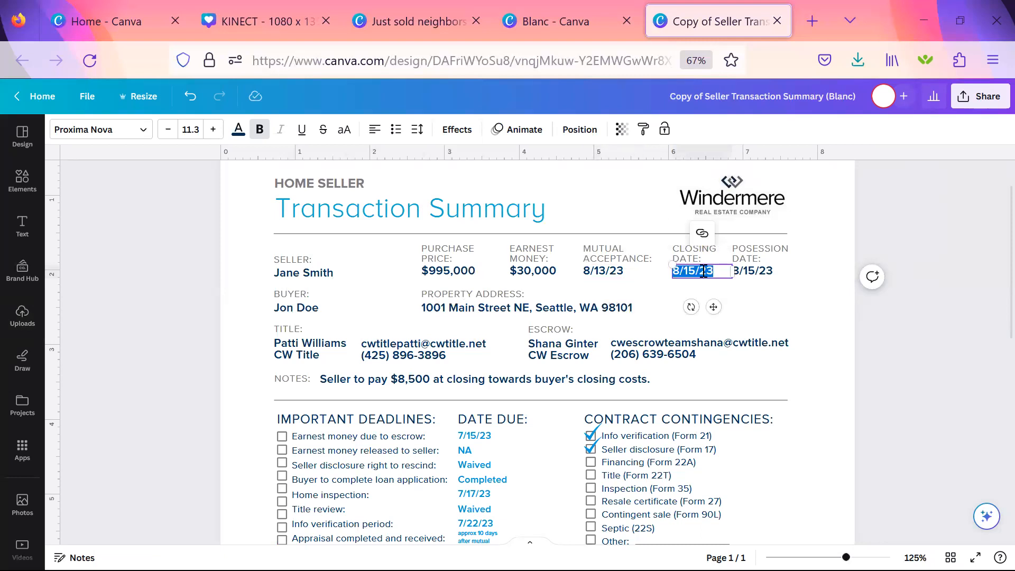
text(9/23/23)
triple_click(772, 272)
text(9/23/23)
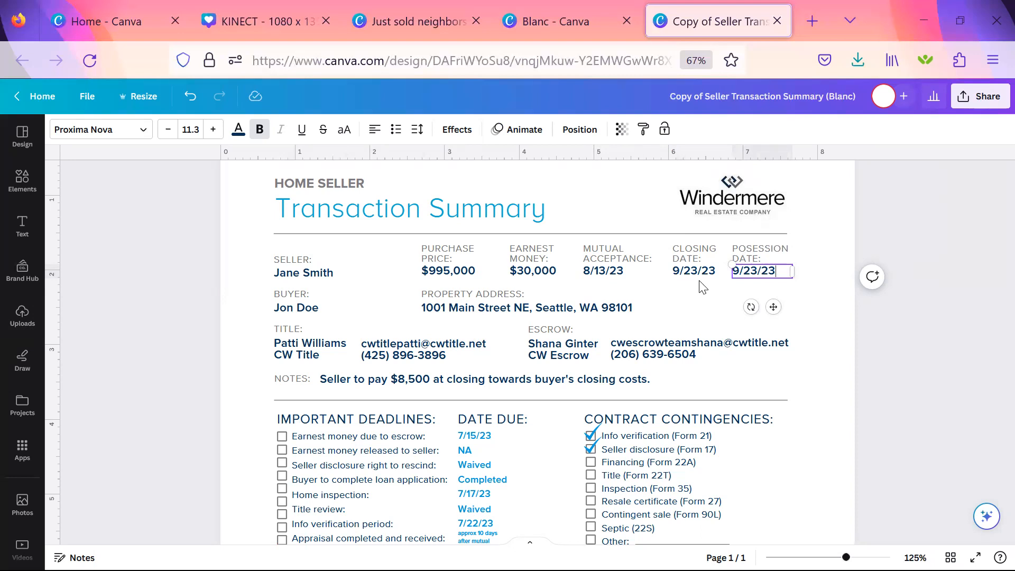
click(551, 357)
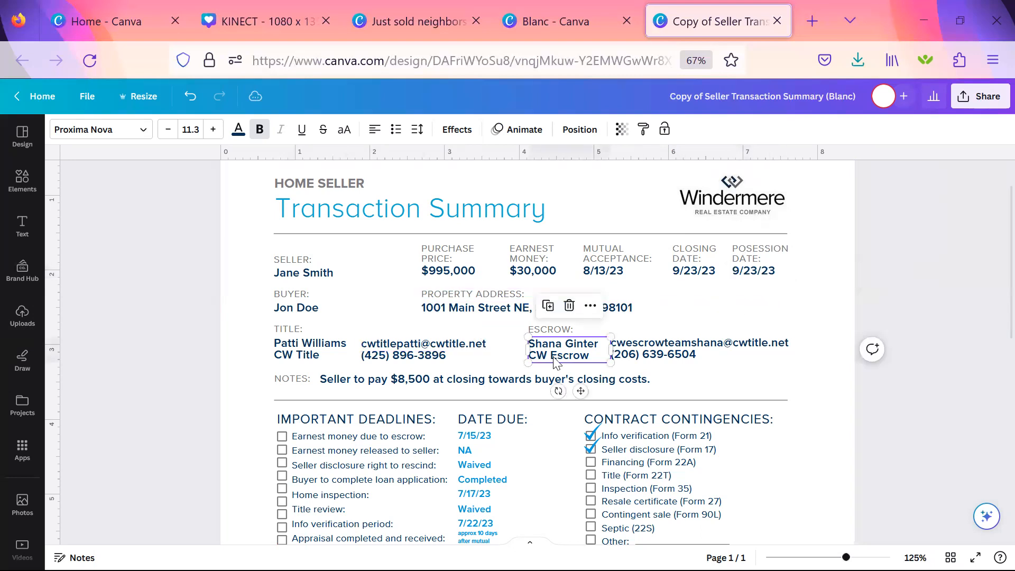
click(653, 358)
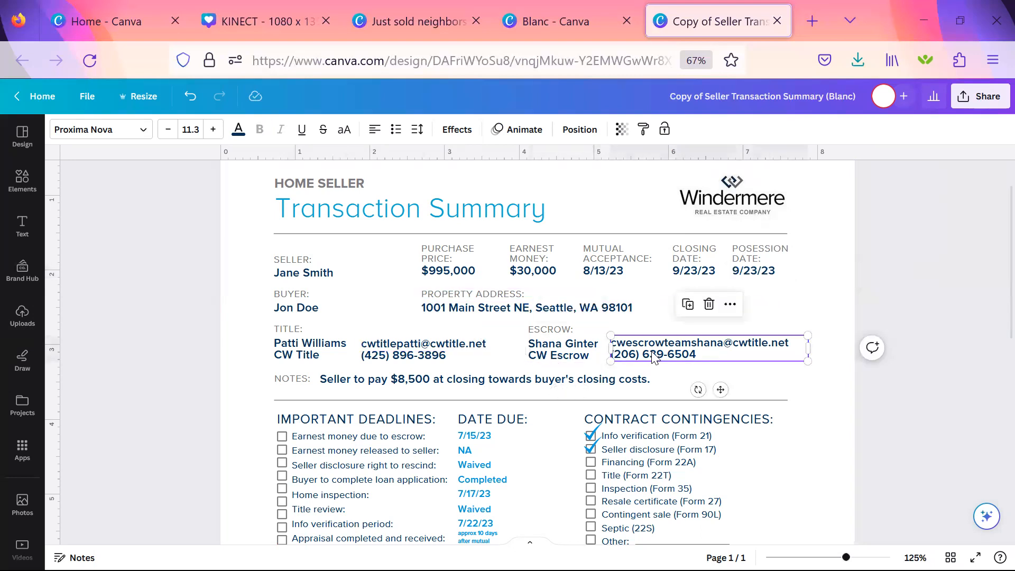
click(423, 356)
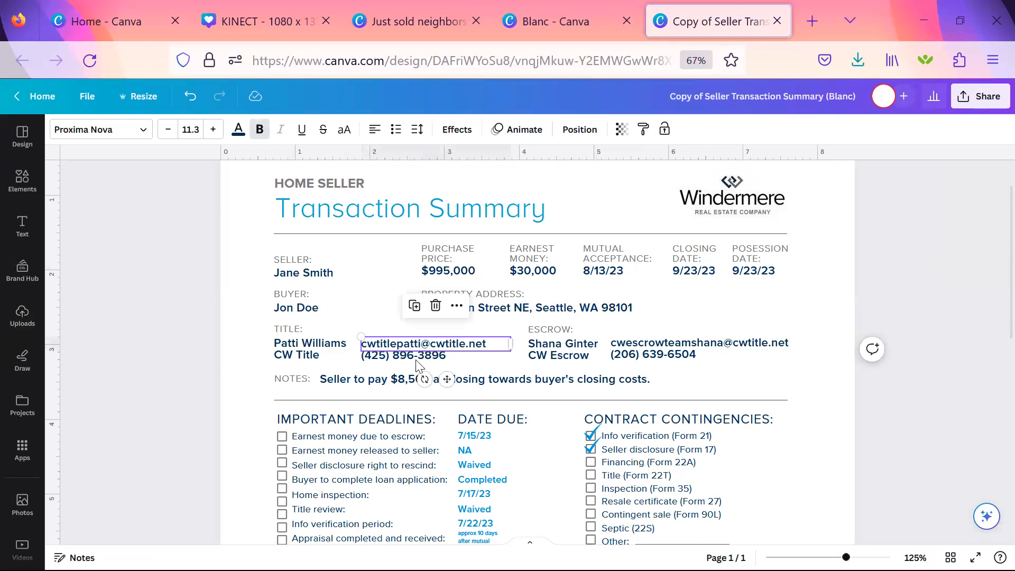
Append "Seller to leave the fridge in the garage, check to make sure it's there at closing." to the NOTES text.
click(406, 382)
scroll(460, 338, down, 2)
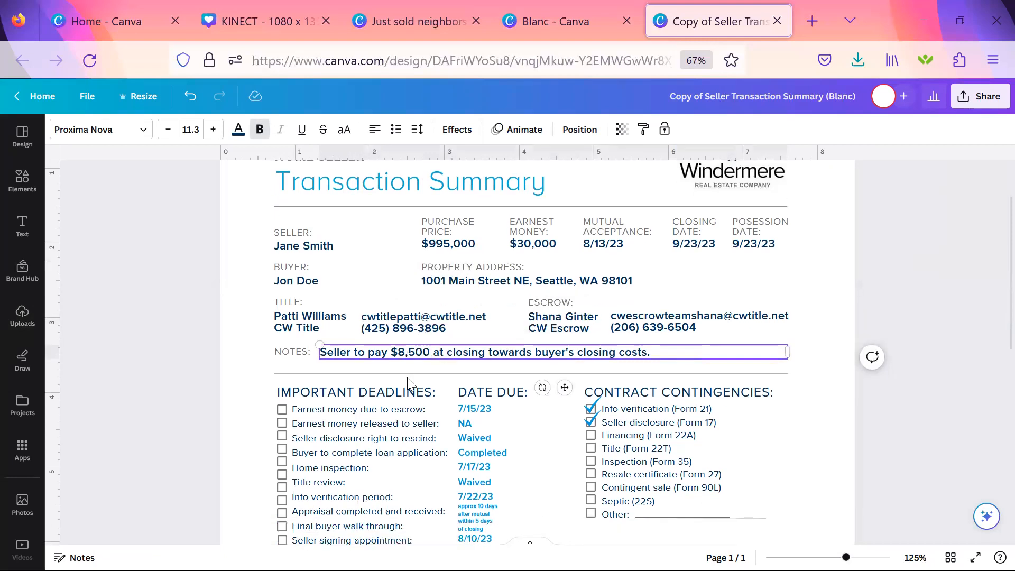
click(682, 339)
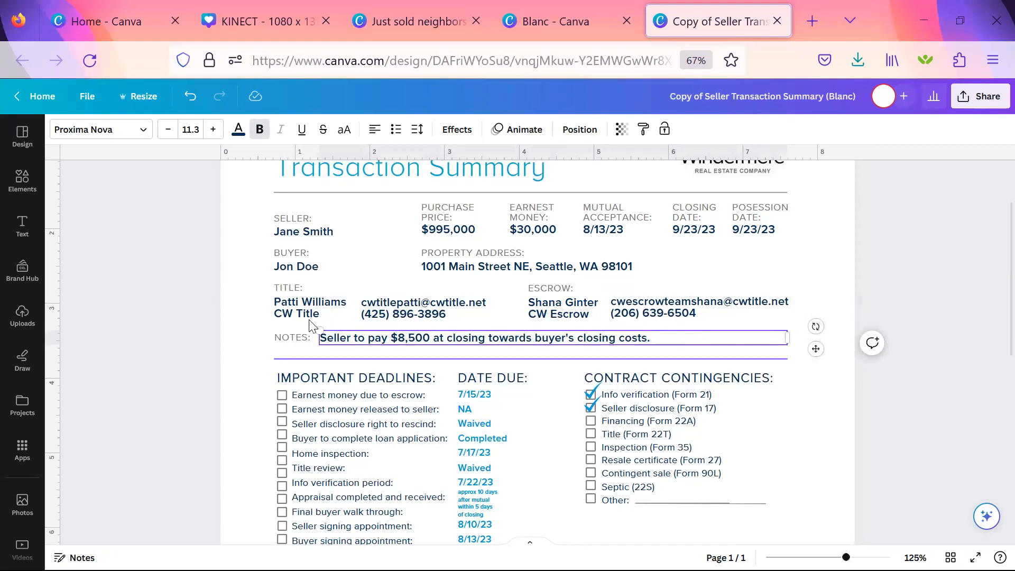
scroll(472, 373, down, 1)
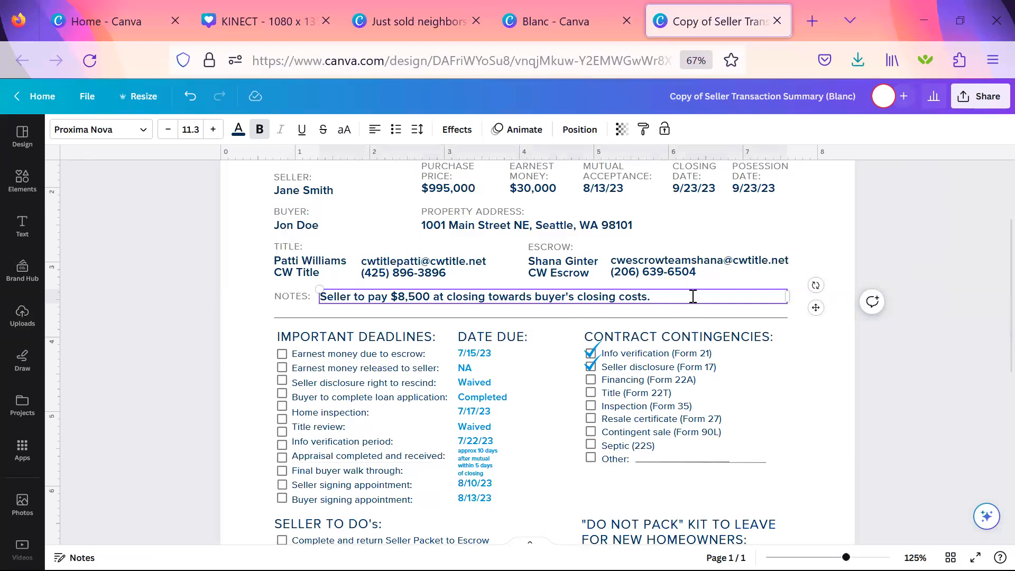
text(Seller to leave the fridge in the g)
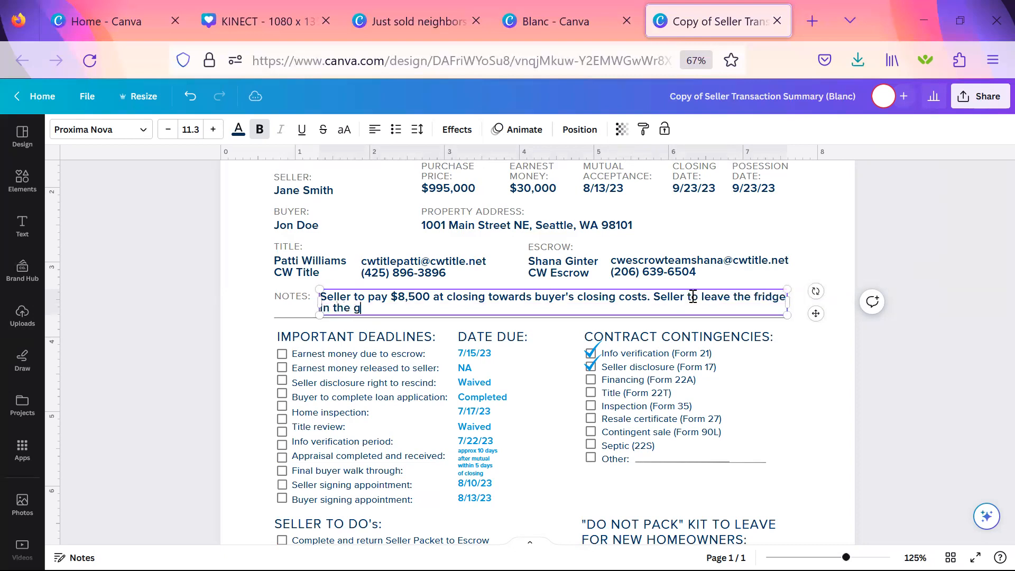
text(arage, check to make sure it's there a)
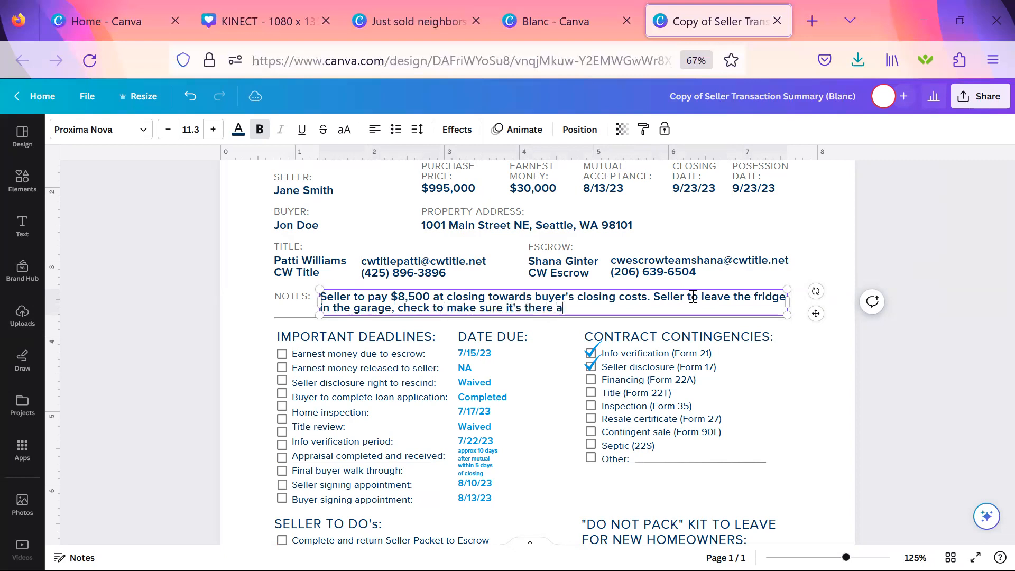
text(t closing.)
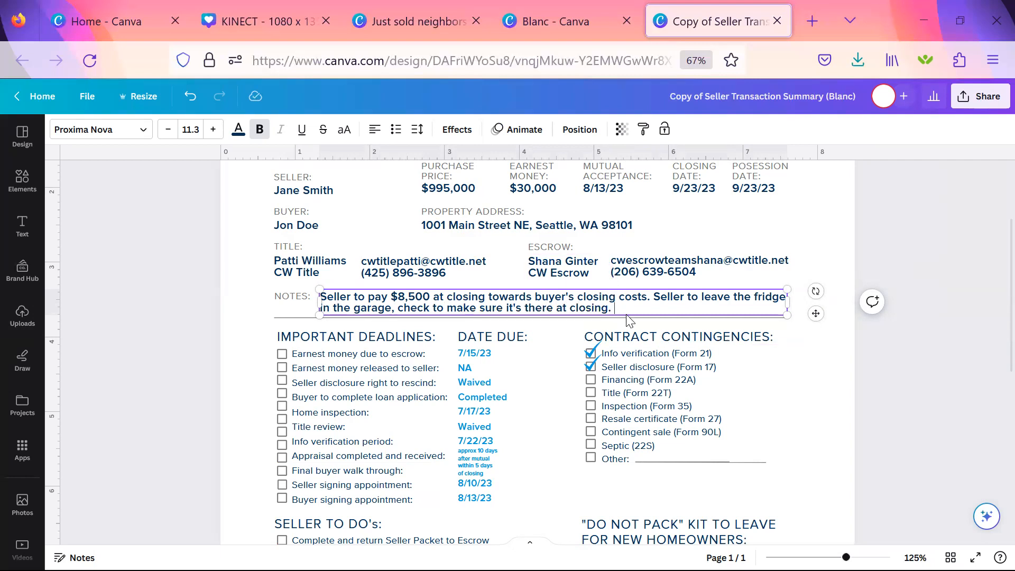
text( Buyer is going)
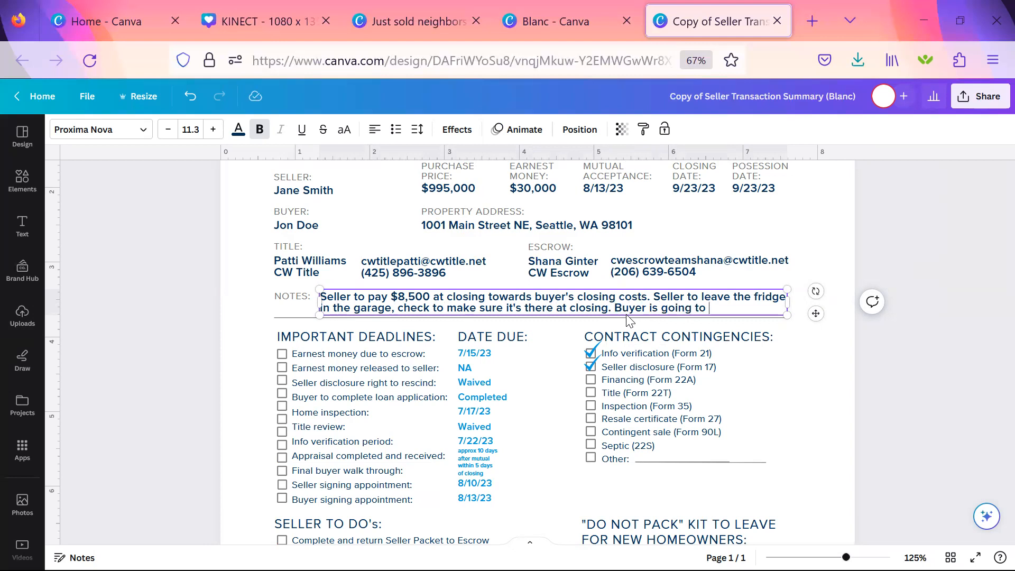
text(to rent back for 5 da)
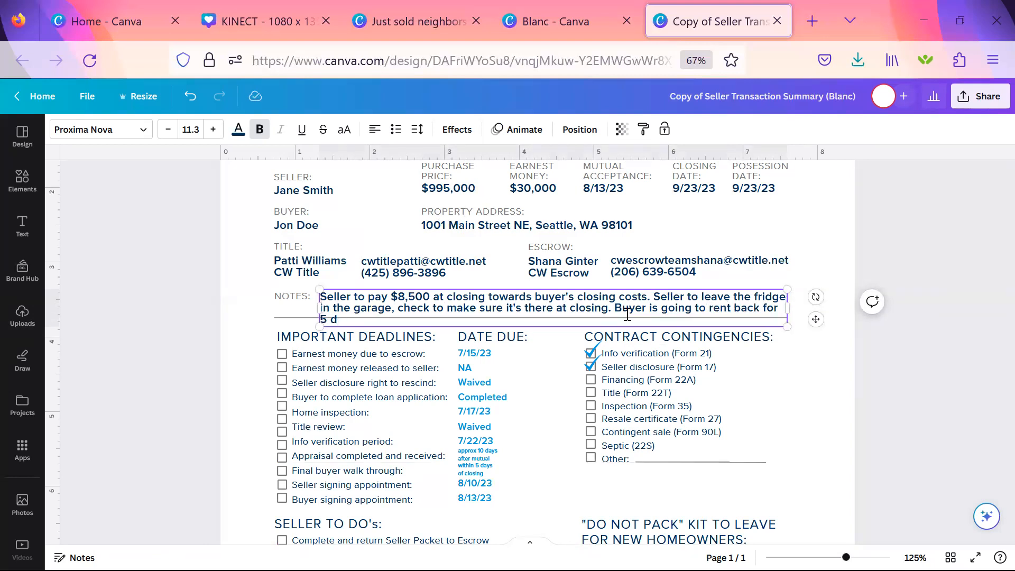
key(BackSpace)
key(BackSpace)
key(BackSpace)
key(BackSpace)
key(BackSpace)
key(BackSpace)
key(BackSpace)
key(BackSpace)
key(BackSpace)
key(BackSpace)
key(BackSpace)
Add the sentence "Seller is going to rent back for 5 days." at the end of the NOTES text.
key(BackSpace)
key(BackSpace)
key(BackSpace)
key(BackSpace)
key(BackSpace)
key(BackSpace)
key(BackSpace)
key(BackSpace)
key(BackSpace)
key(BackSpace)
key(BackSpace)
key(BackSpace)
key(BackSpace)
key(BackSpace)
key(BackSpace)
key(BackSpace)
key(BackSpace)
key(BackSpace)
key(BackSpace)
key(BackSpace)
text(Seller is giong to)
key(BackSpace)
key(BackSpace)
key(BackSpace)
key(BackSpace)
key(BackSpace)
key(BackSpace)
key(BackSpace)
key(BackSpace)
text(oing to rent back for 5 days.)
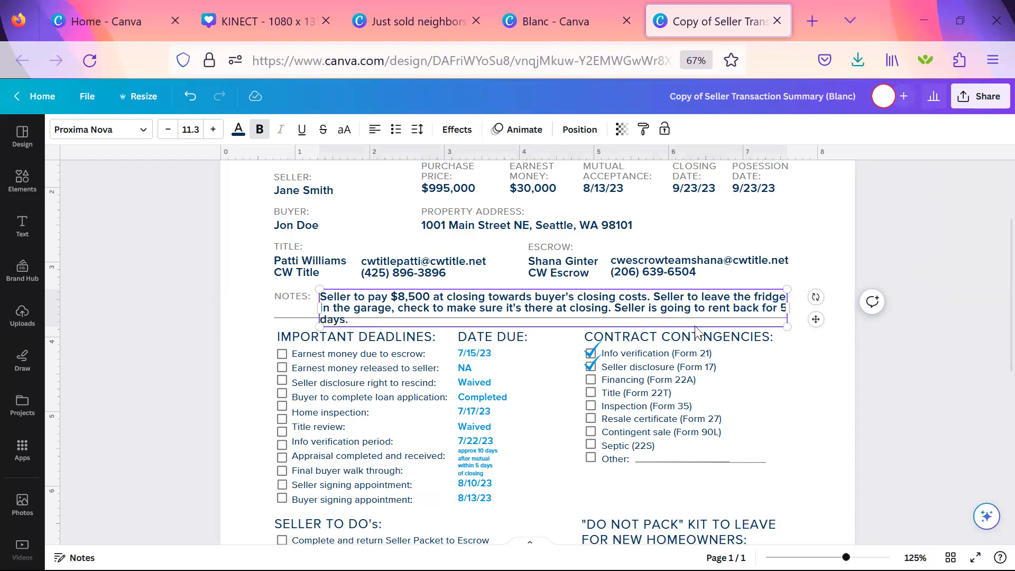
Delete the divider line that runs through the NOTES text above the IMPORTANT DEADLINES section.
click(758, 389)
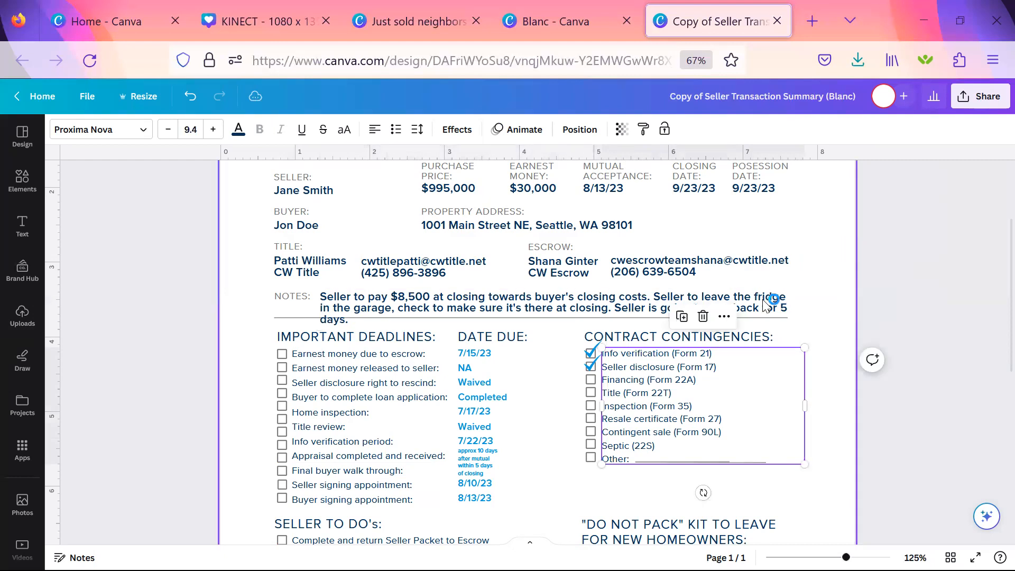
click(309, 319)
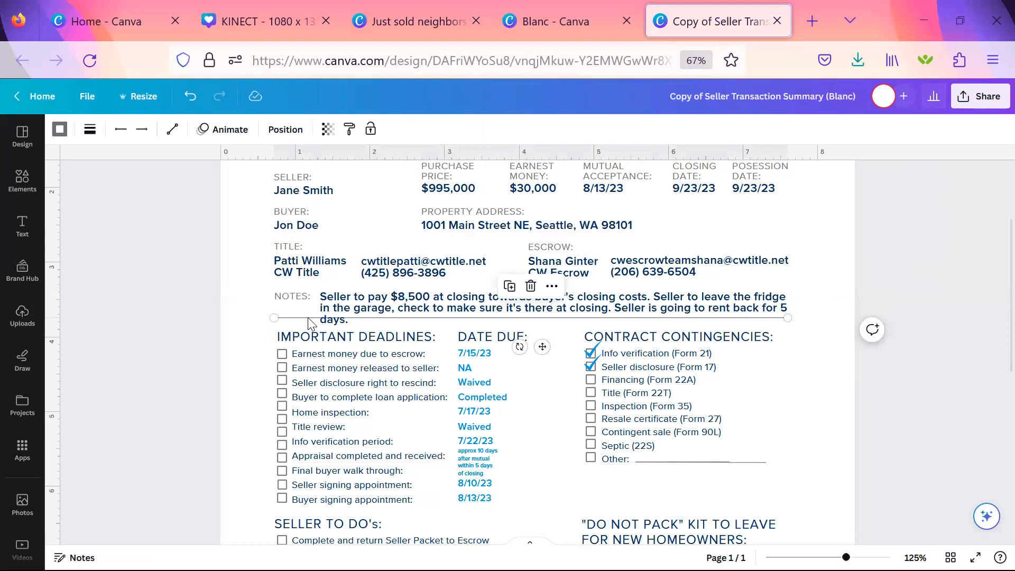
click(311, 323)
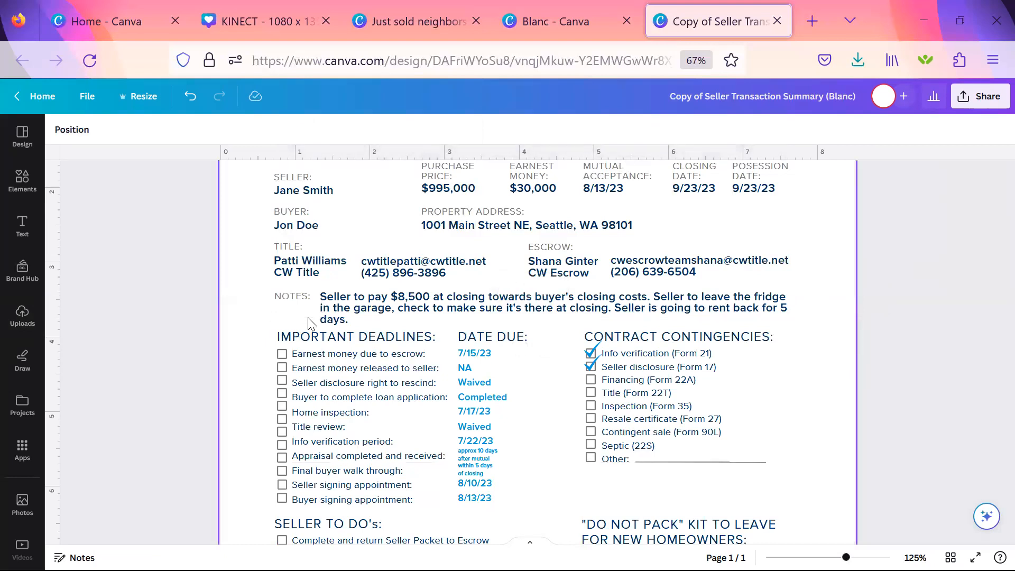
Undo the deletion of the divider line and reduce the NOTES text to font size 10.3 so it clears the line.
key(ctrl+z)
double_click(363, 302)
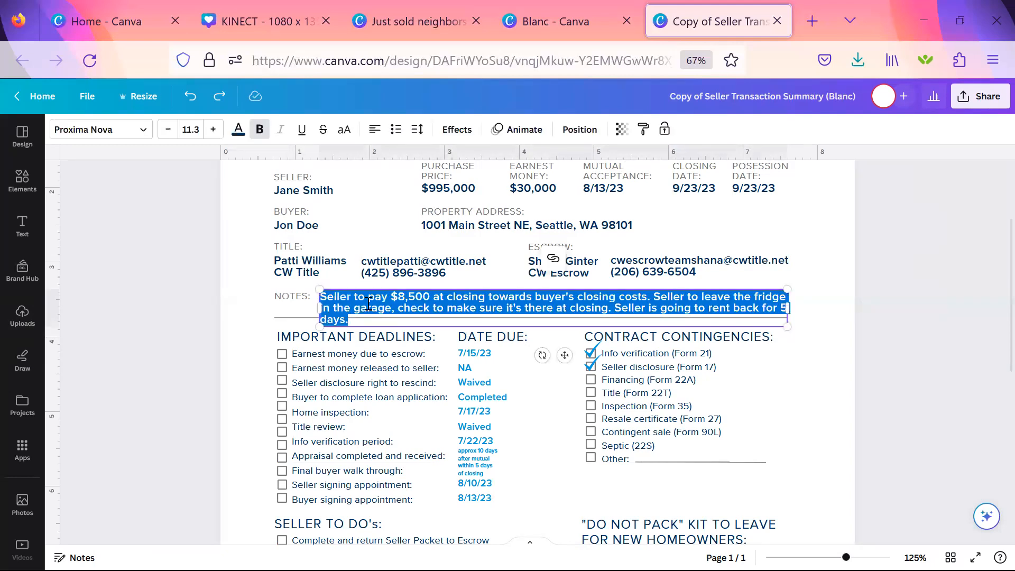
click(168, 132)
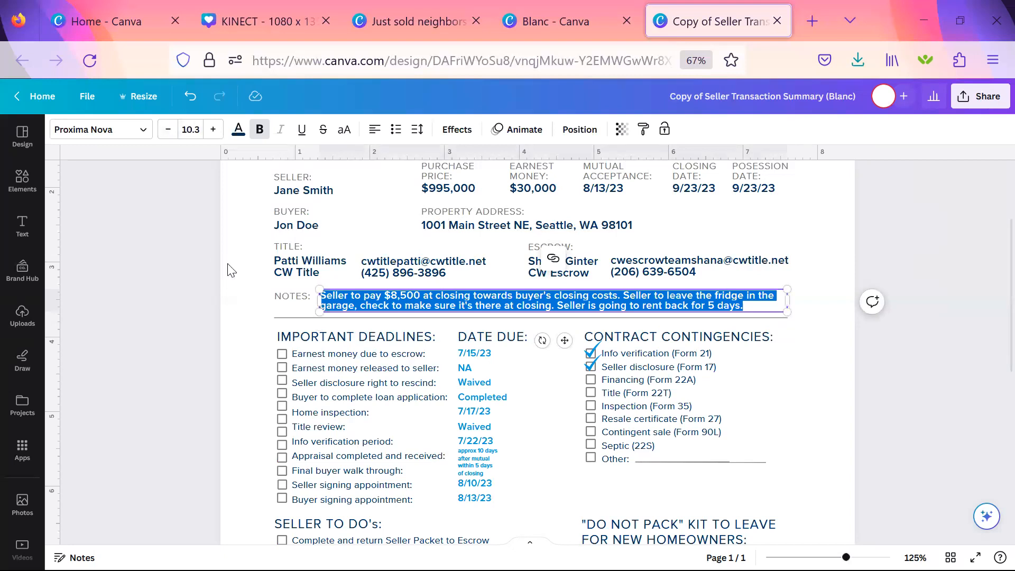
click(247, 284)
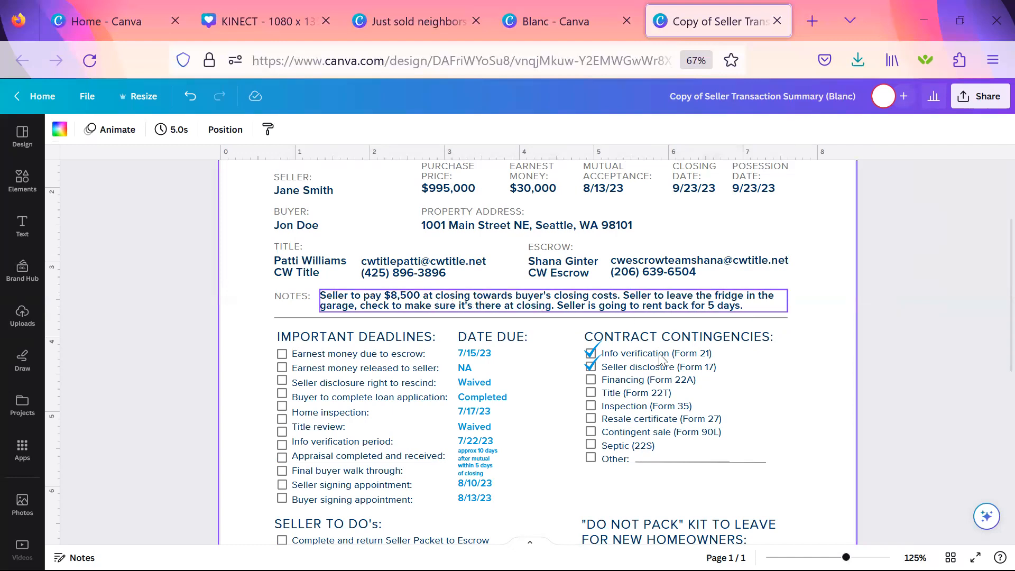
Set the due date for "Earnest money due to escrow" to 8/15/23 in the IMPORTANT DEADLINES section.
scroll(790, 390, down, 2)
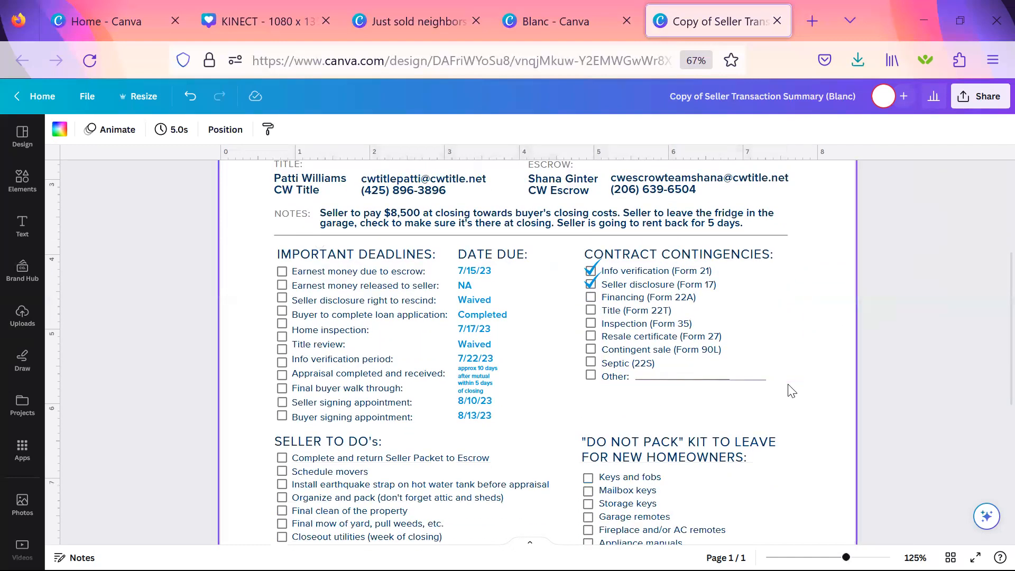
scroll(791, 390, down, 1)
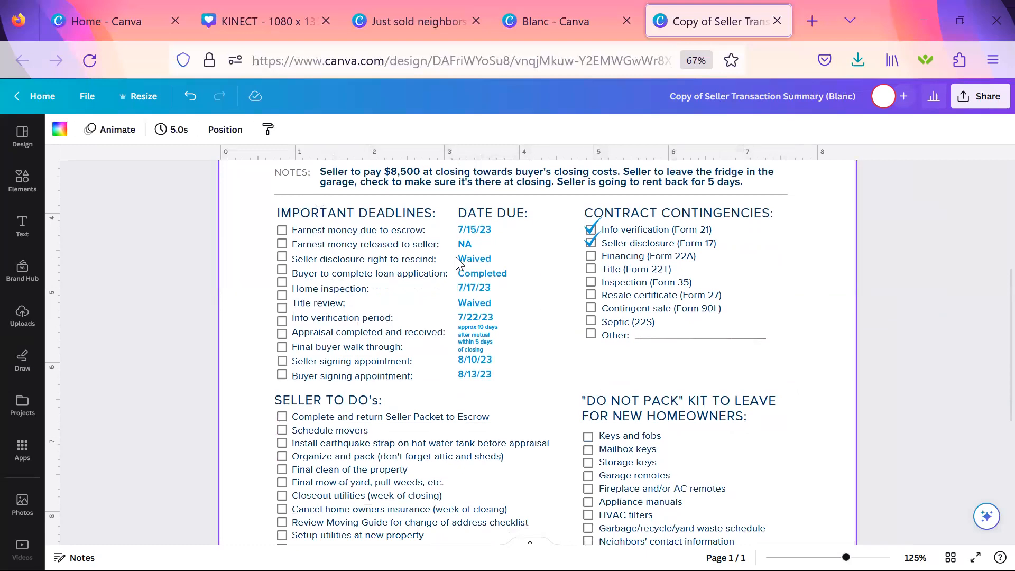
click(492, 270)
click(508, 227)
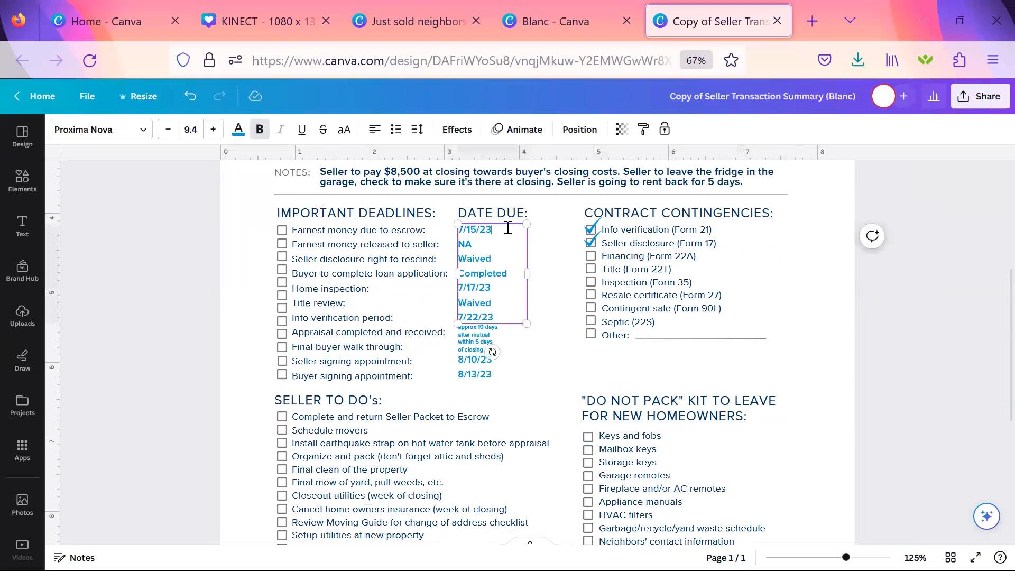
key(BackSpace)
key(BackSpace)
key(BackSpace)
key(BackSpace)
key(BackSpace)
scroll(508, 227, up, 3)
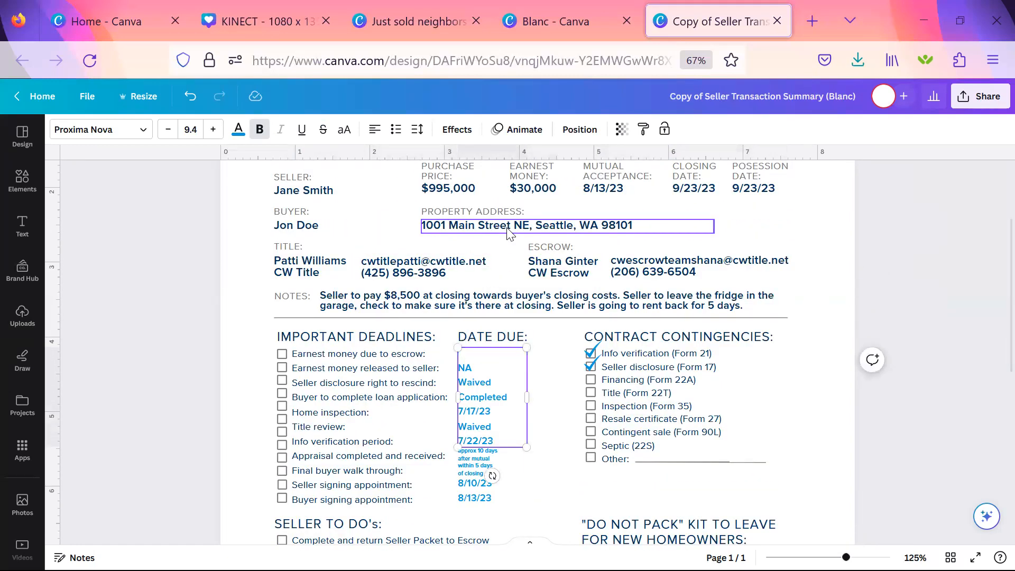
text(5/23)
Replace the "Seller disclosure right to rescind" entry in the DATE DUE column with 8/23/23.
click(485, 368)
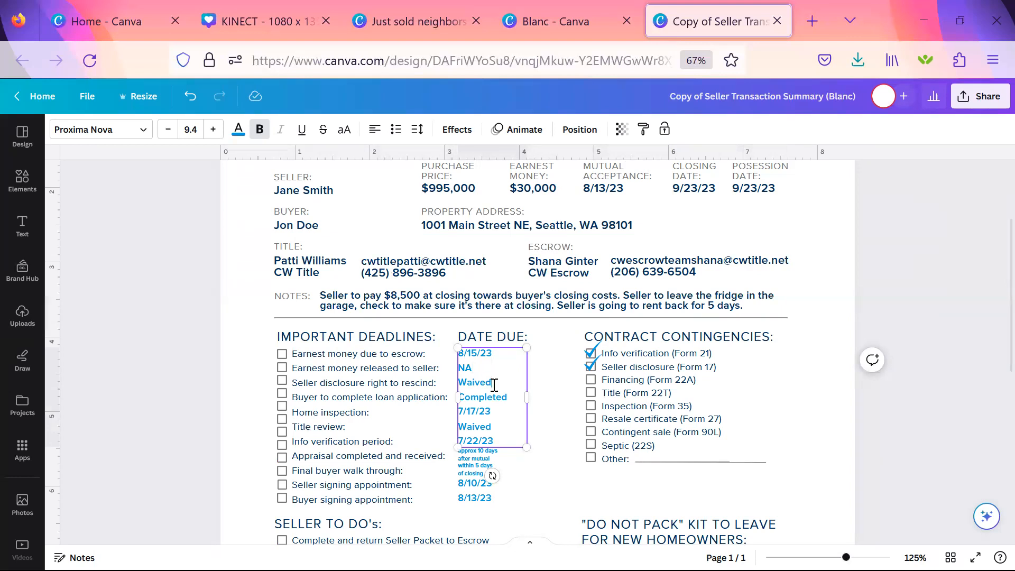
key(BackSpace)
key(BackSpace)
key(BackSpace)
key(BackSpace)
key(BackSpace)
text(10 days)
key(BackSpace)
key(BackSpace)
key(BackSpace)
text(8/23/23)
Replace the "approx 10 days after mutual" text beside "Appraisal completed and received" with 8/25/23.
click(497, 460)
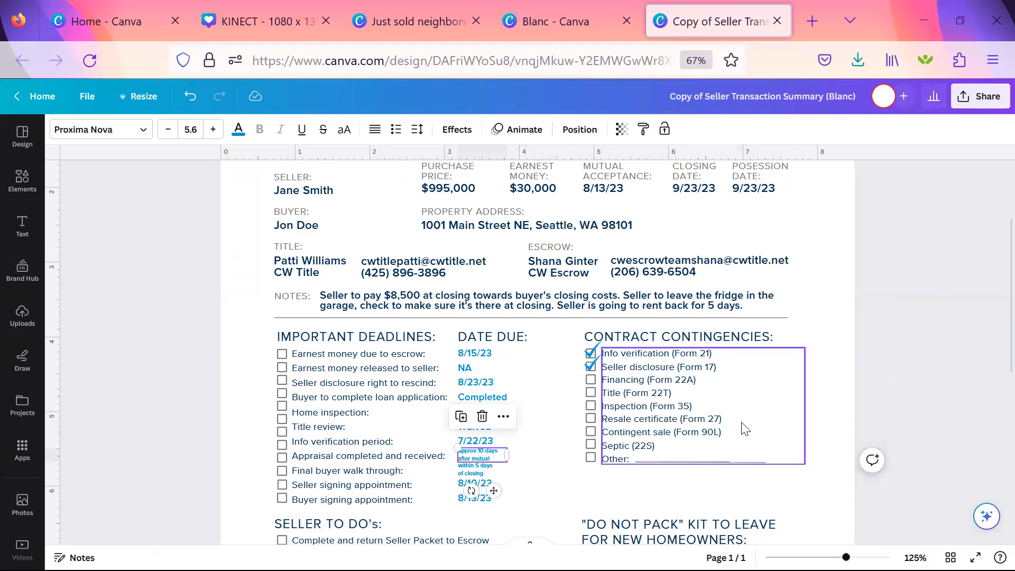
scroll(746, 429, up, 2)
scroll(745, 425, down, 3)
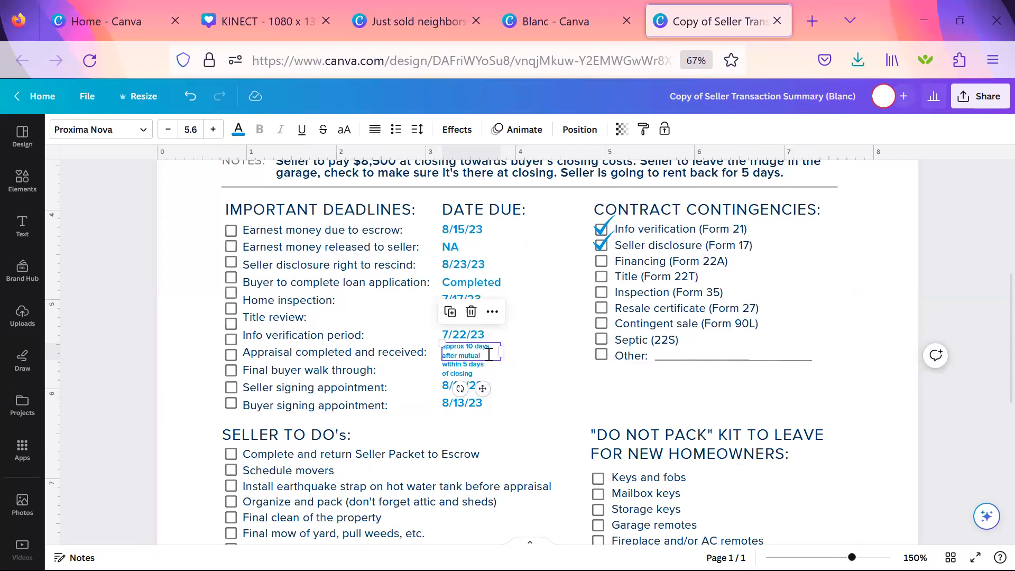
click(518, 363)
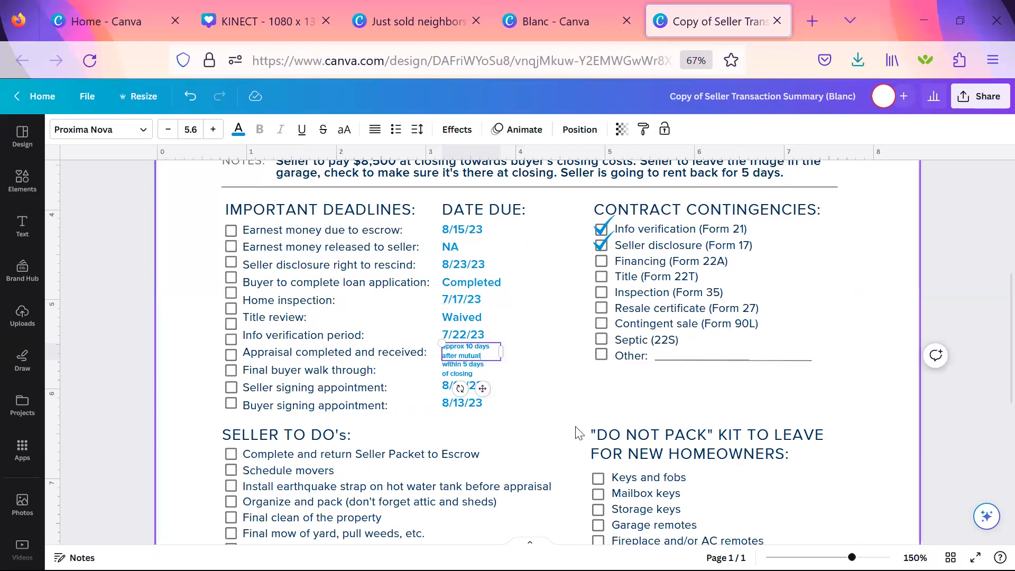
click(483, 359)
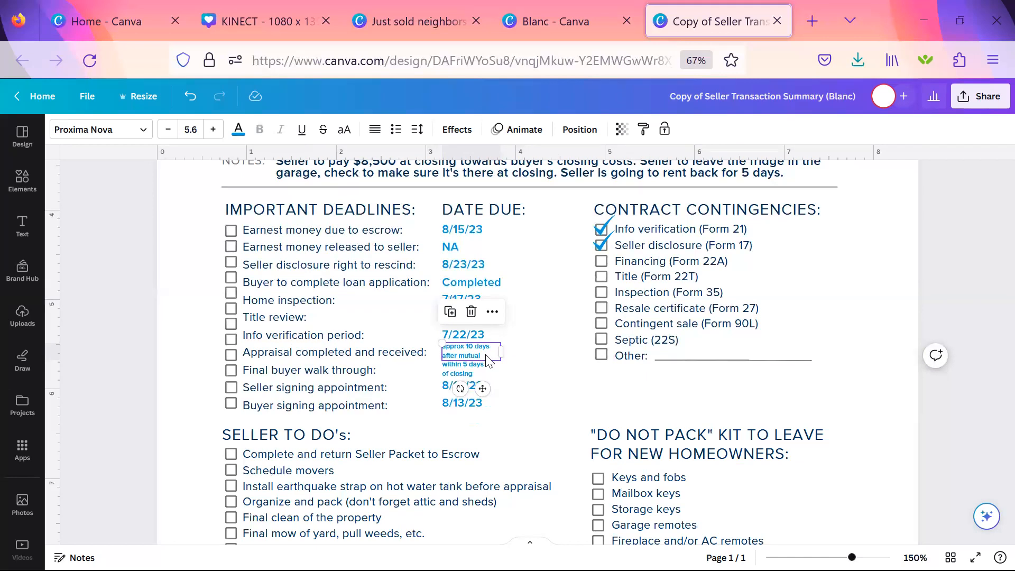
triple_click(487, 355)
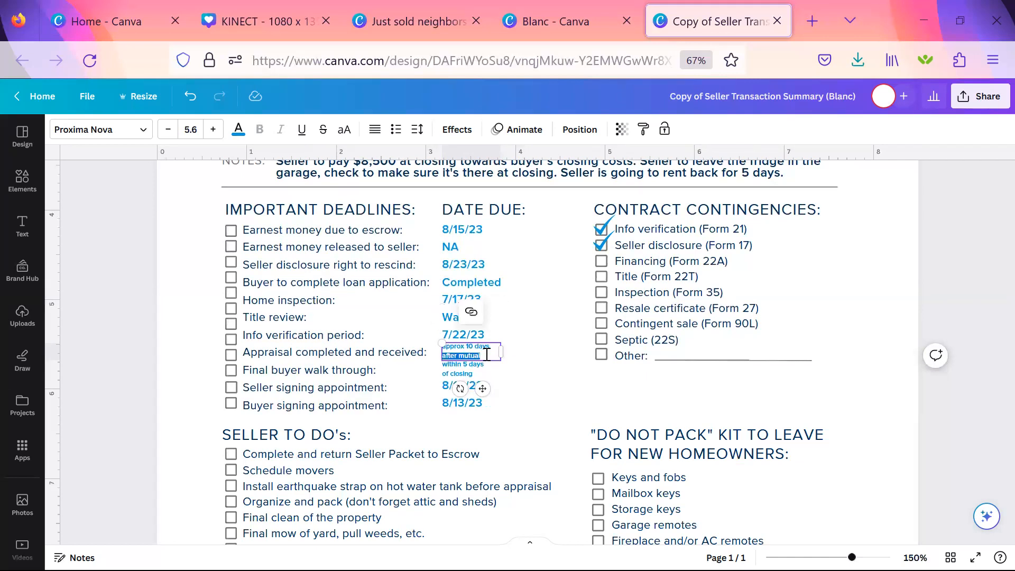
key(shift+Up)
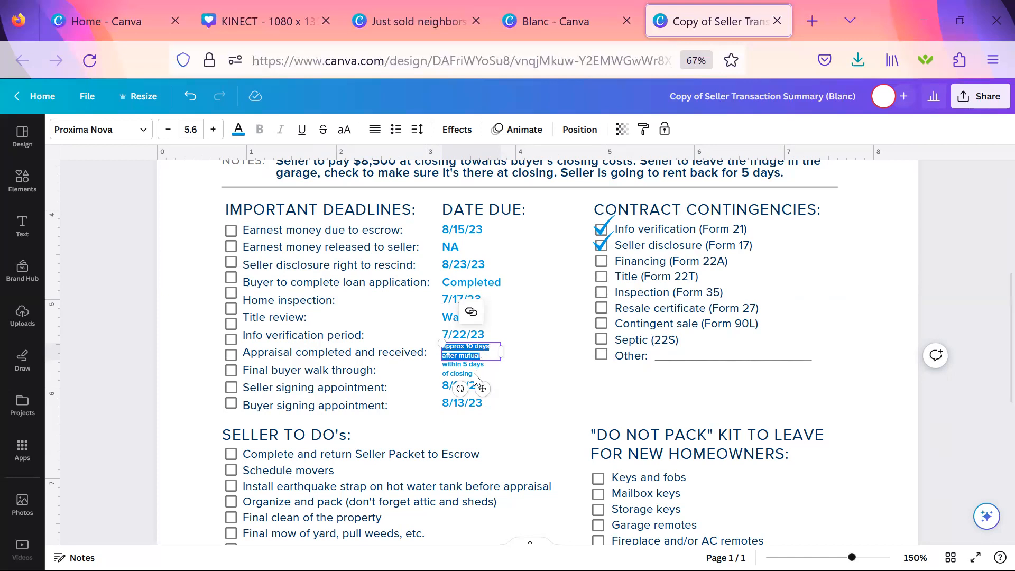
key(BackSpace)
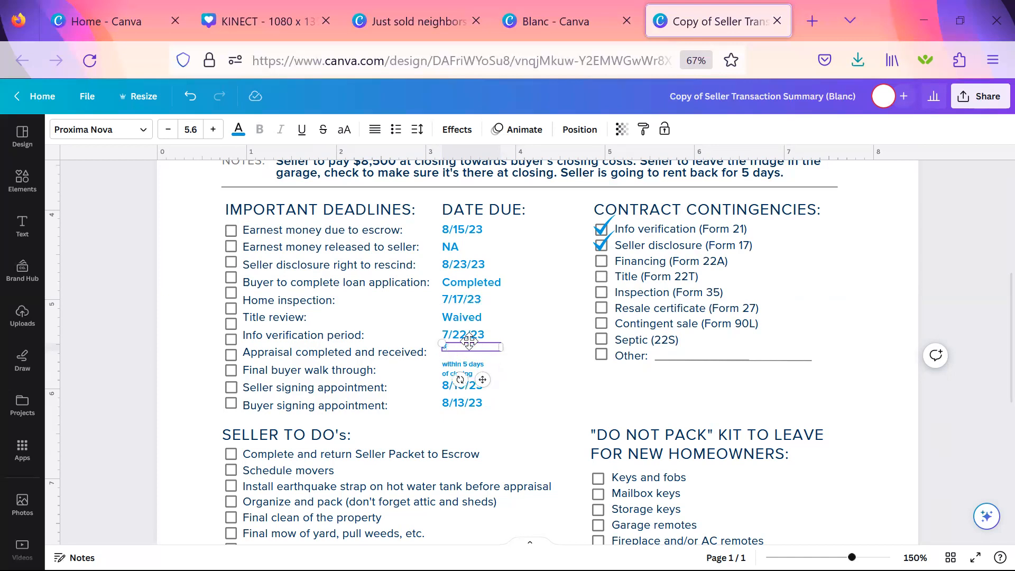
text(8/25/23)
key(Escape)
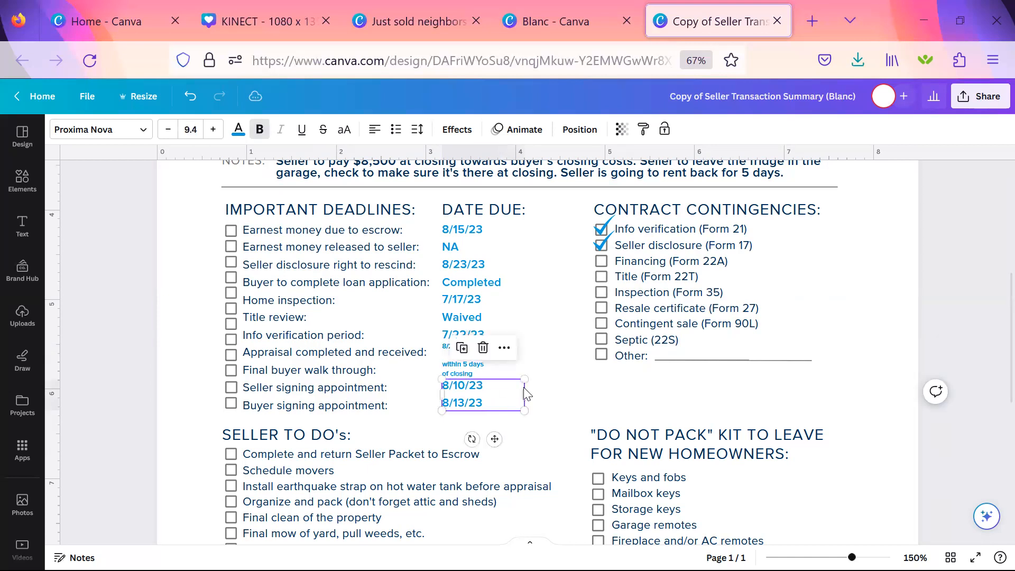
click(524, 326)
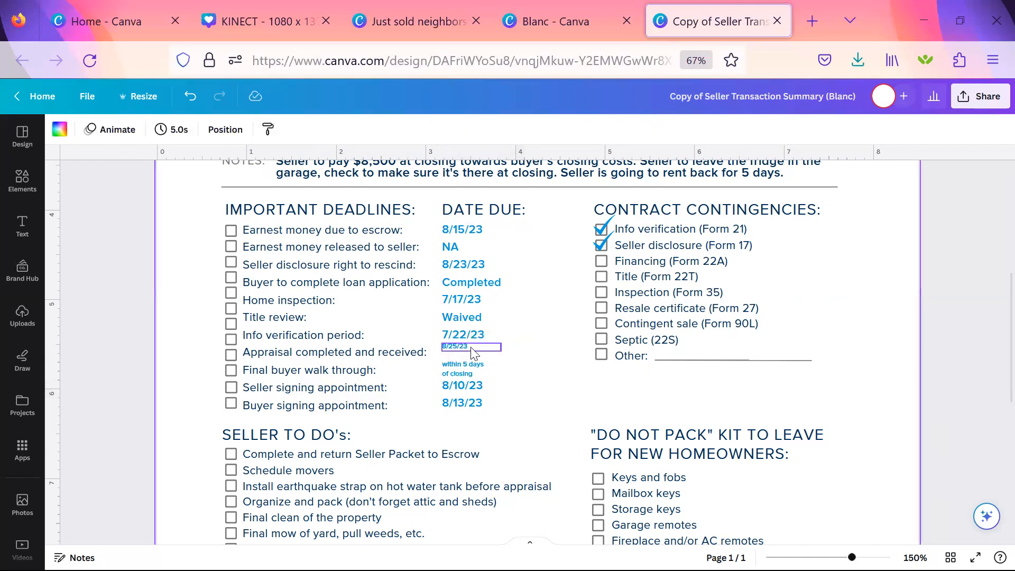
Copy the text style of the upper DATE DUE block onto the small 8/25/23 appraisal date.
click(476, 238)
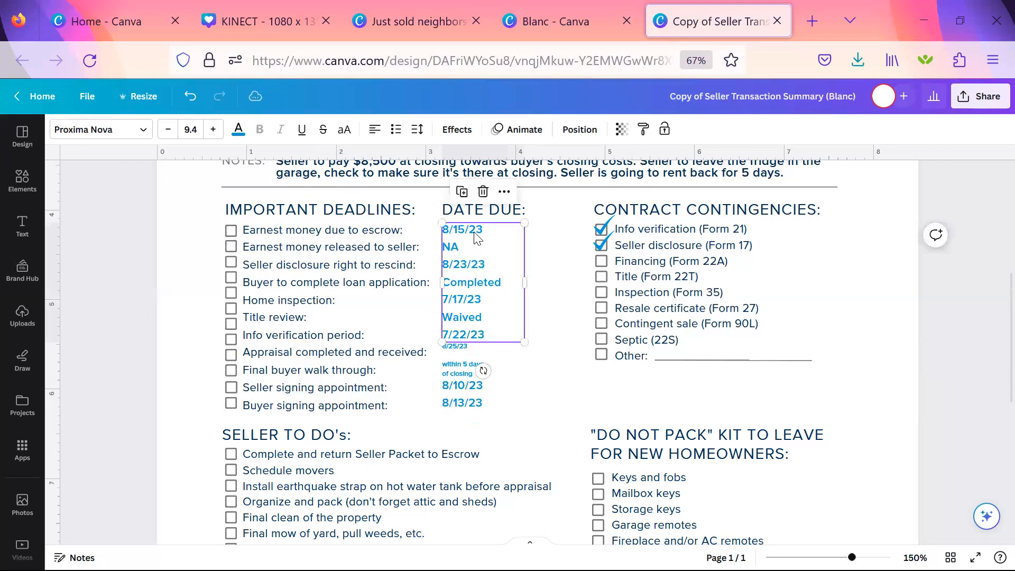
right_click(478, 235)
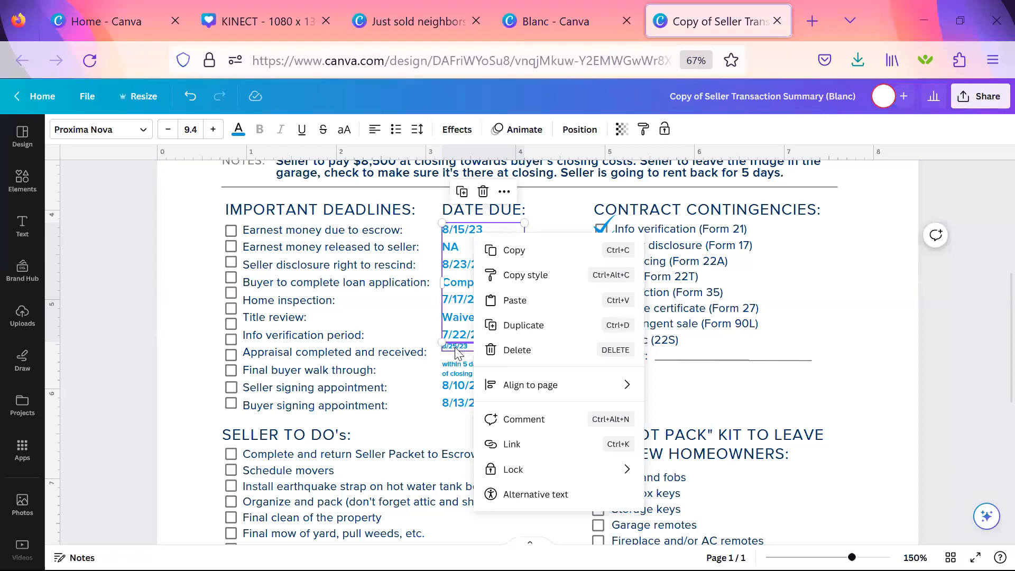
click(518, 279)
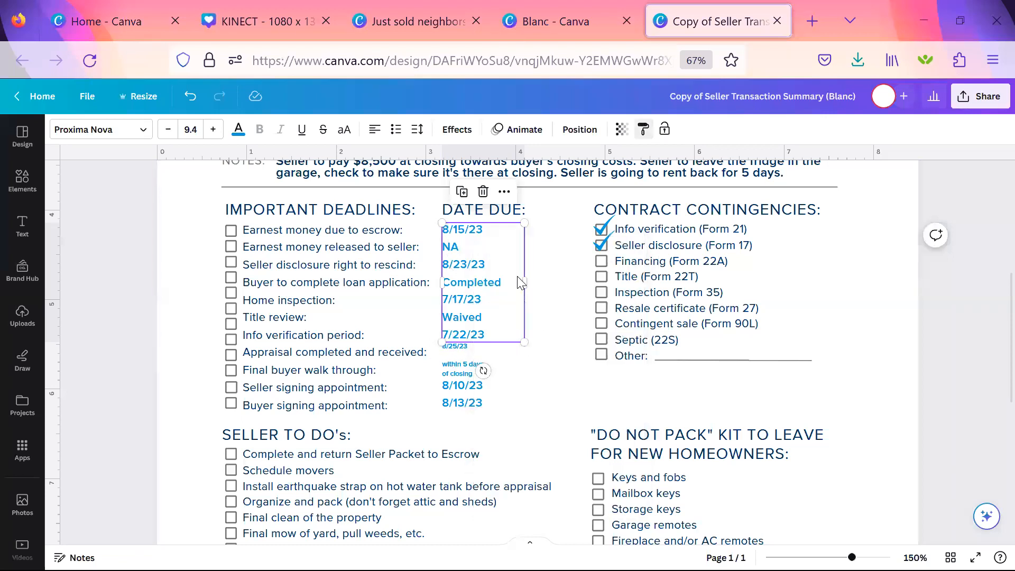
click(468, 347)
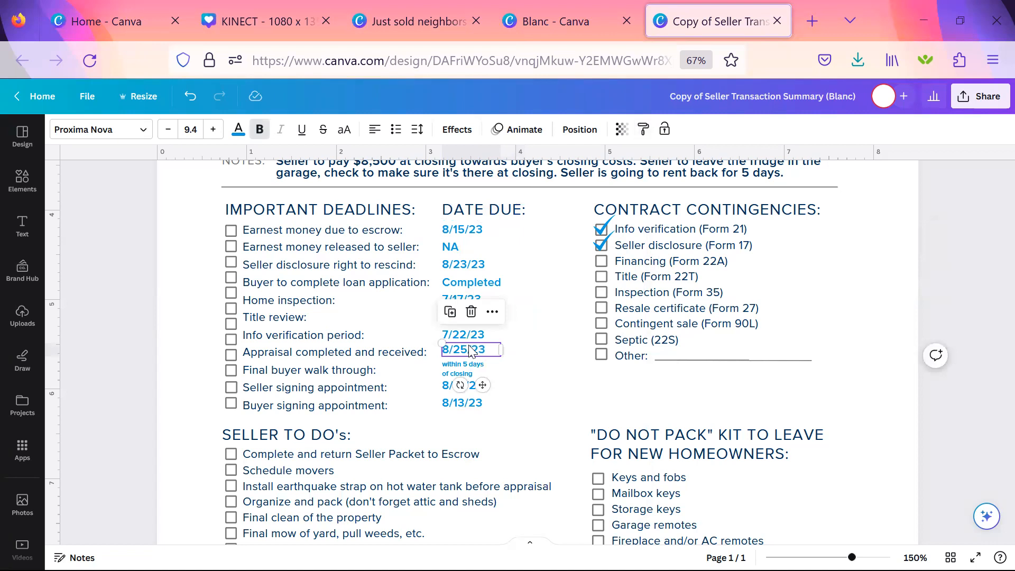
click(550, 431)
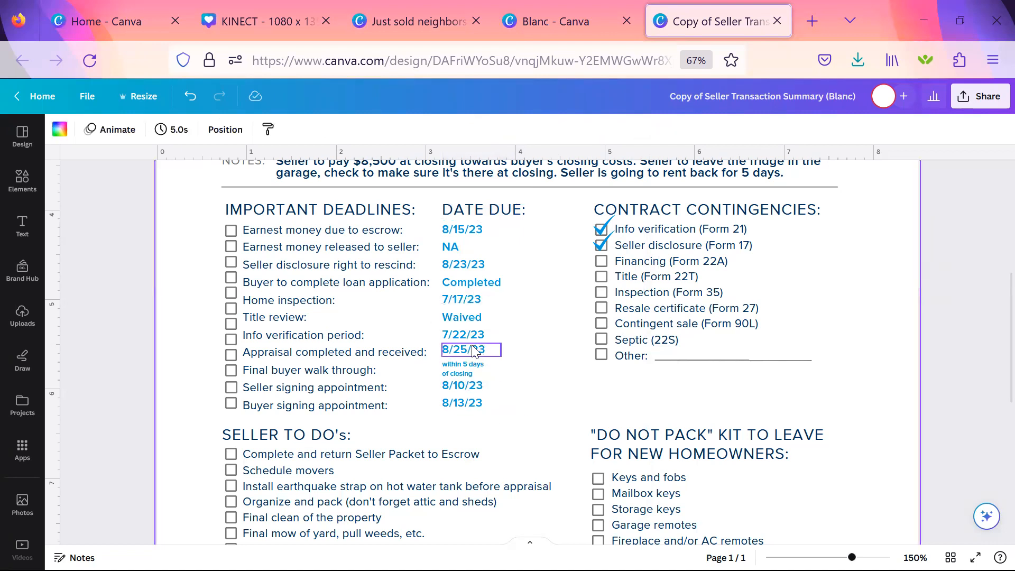
Apply the copied style of the upper DATE DUE block to the seller and buyer signing appointment dates.
click(476, 249)
right_click(476, 249)
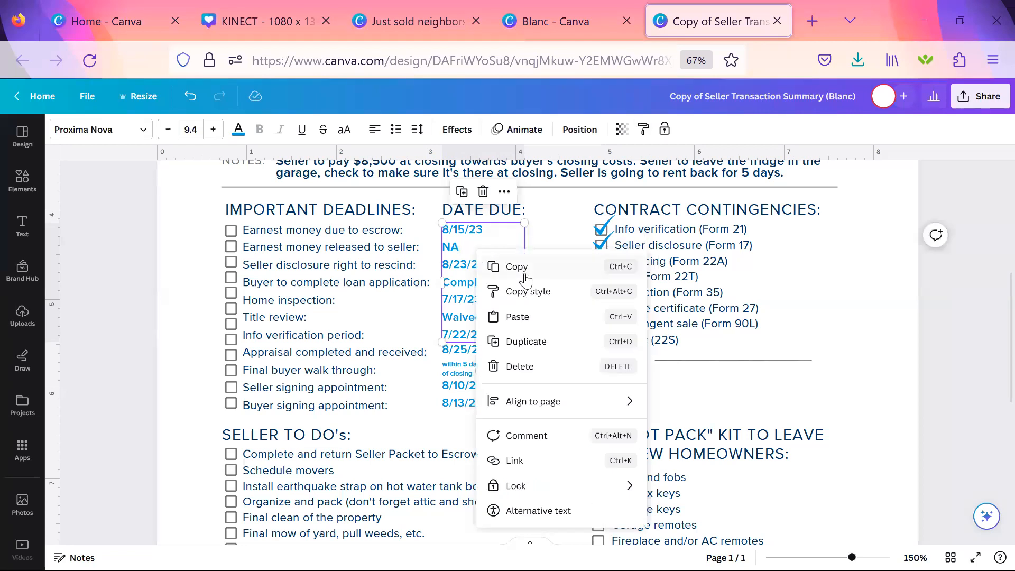
click(527, 291)
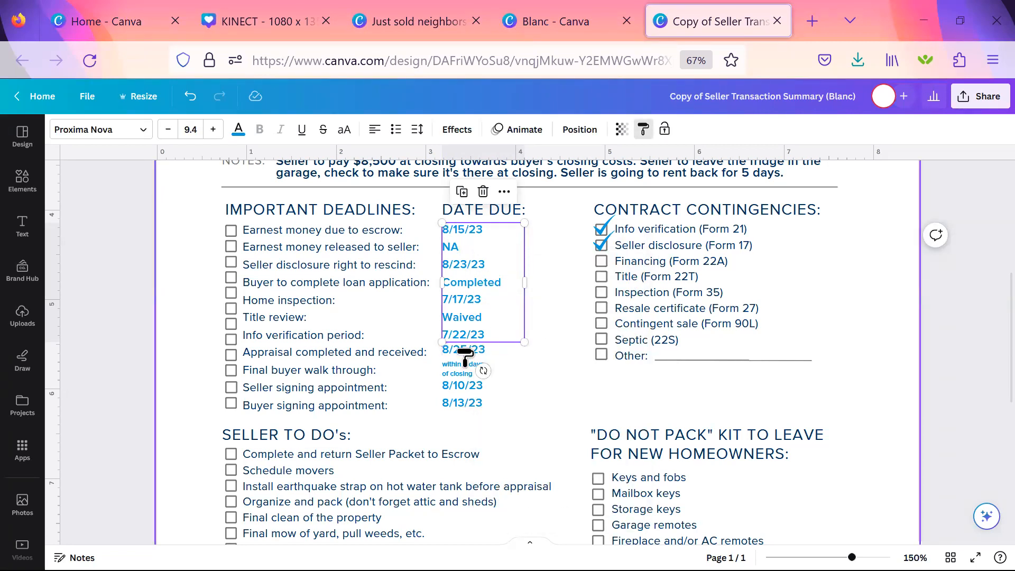
click(464, 401)
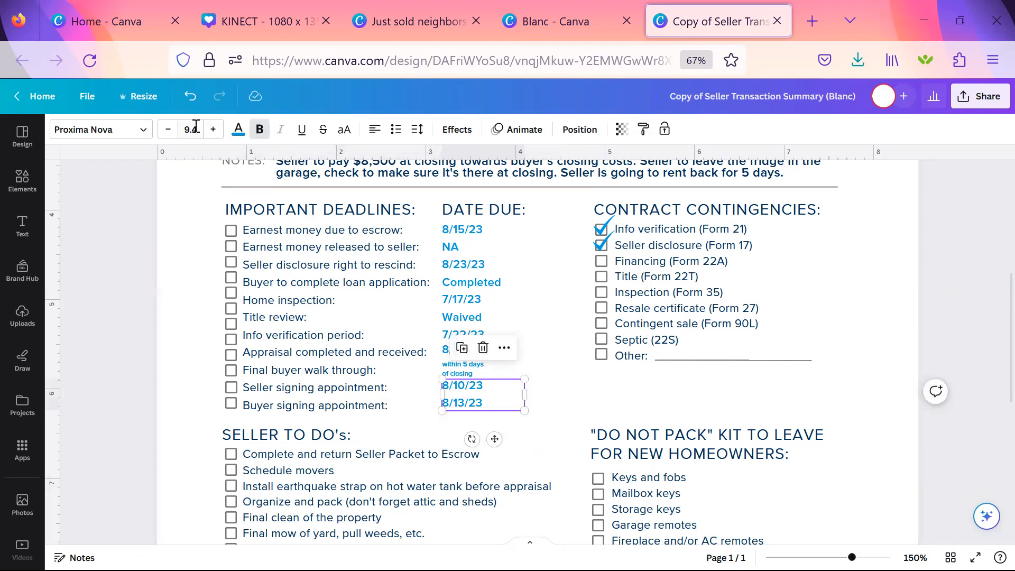
Shrink the signing appointment dates to font size 5.4 and restore their look by copying the upper DATE DUE block's style.
click(169, 129)
click(168, 130)
click(168, 129)
click(168, 129)
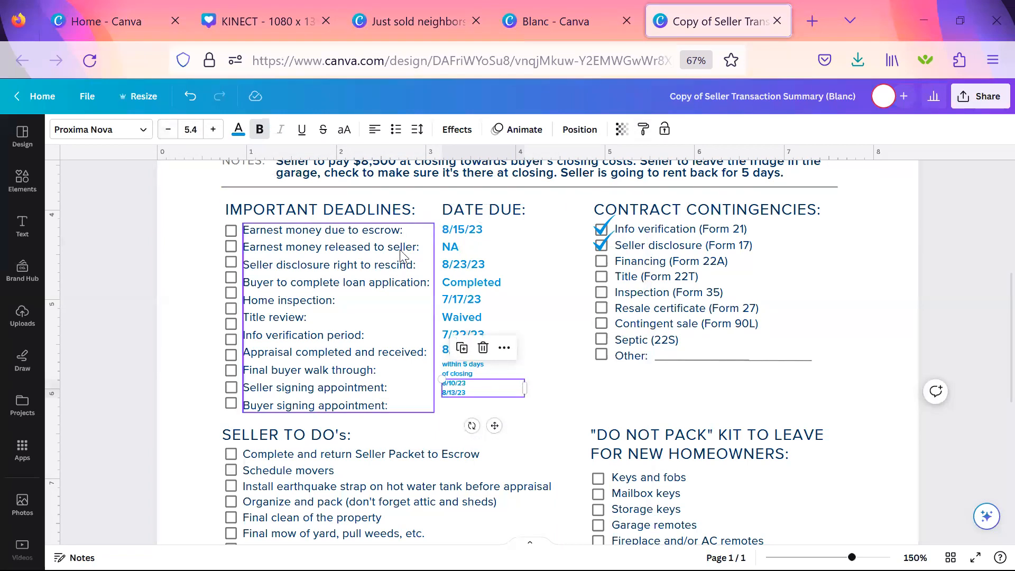
click(455, 271)
right_click(454, 271)
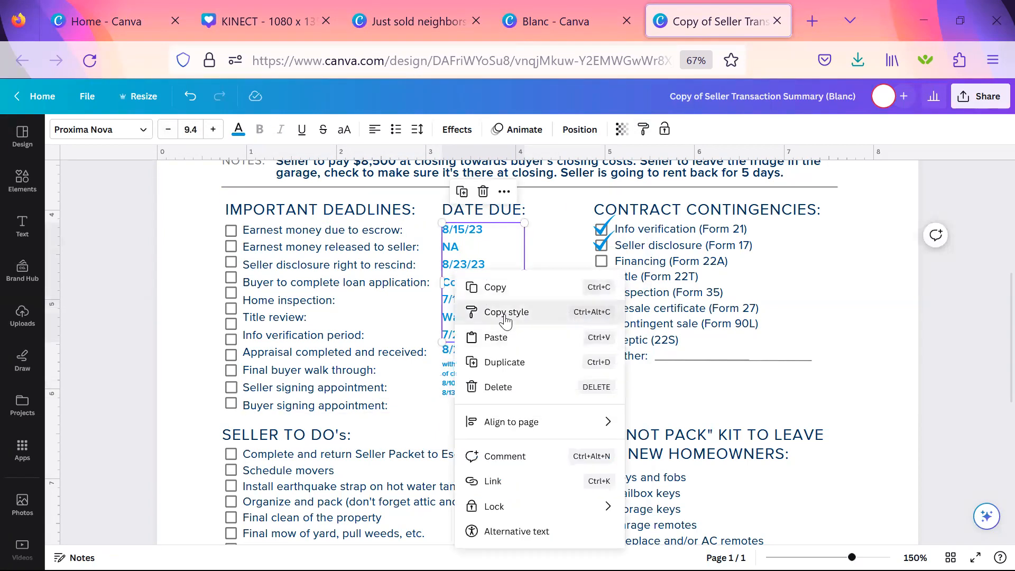
click(506, 313)
click(455, 388)
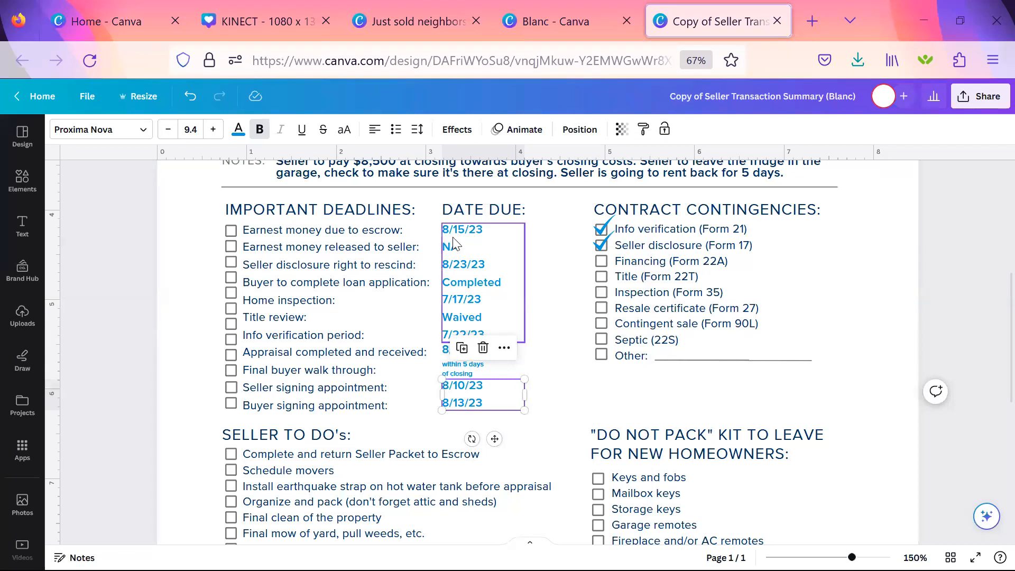
Set the letter spacing of the upper DATE DUE text block to 96.
click(476, 254)
click(416, 133)
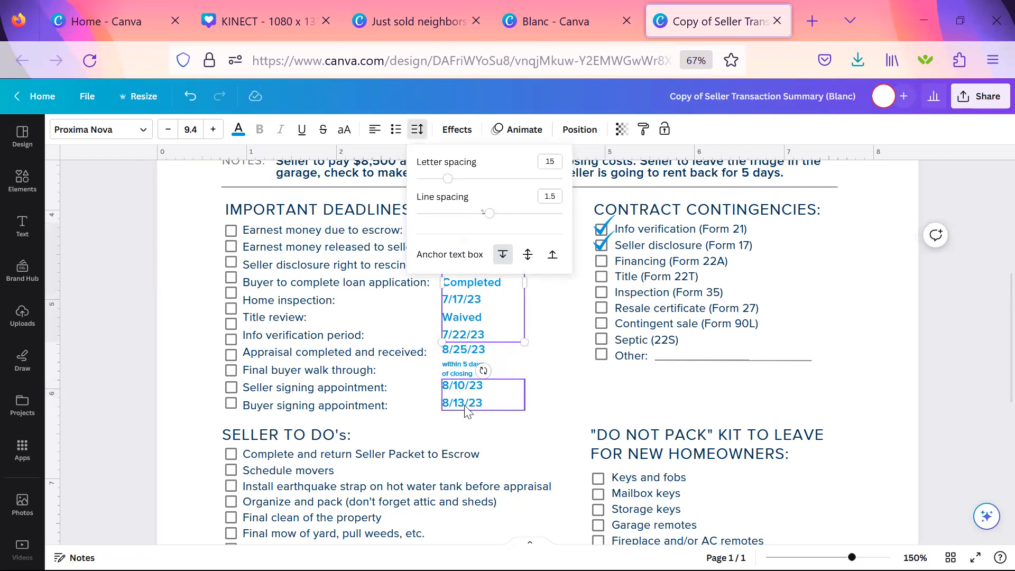
click(551, 363)
click(513, 298)
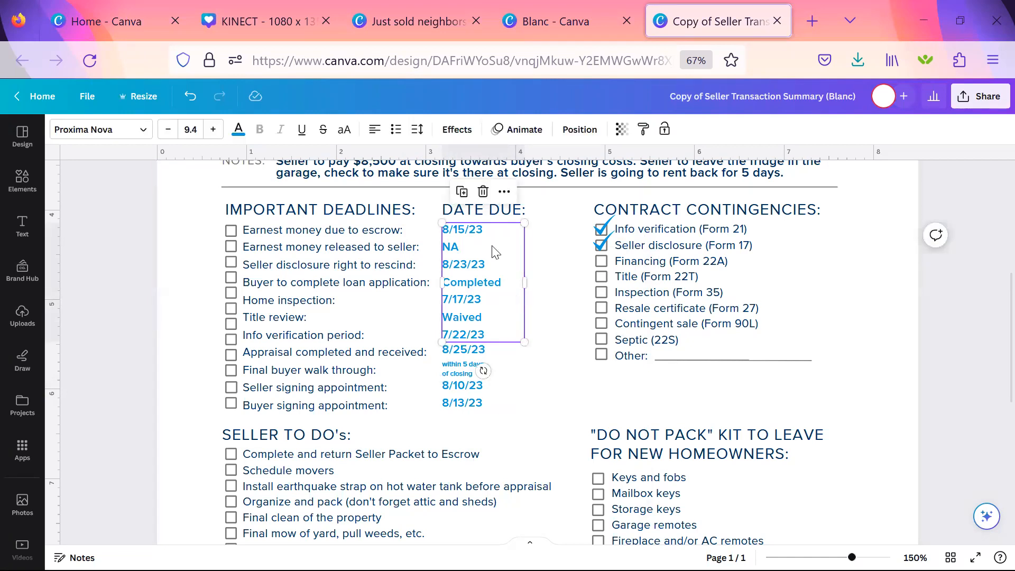
click(417, 129)
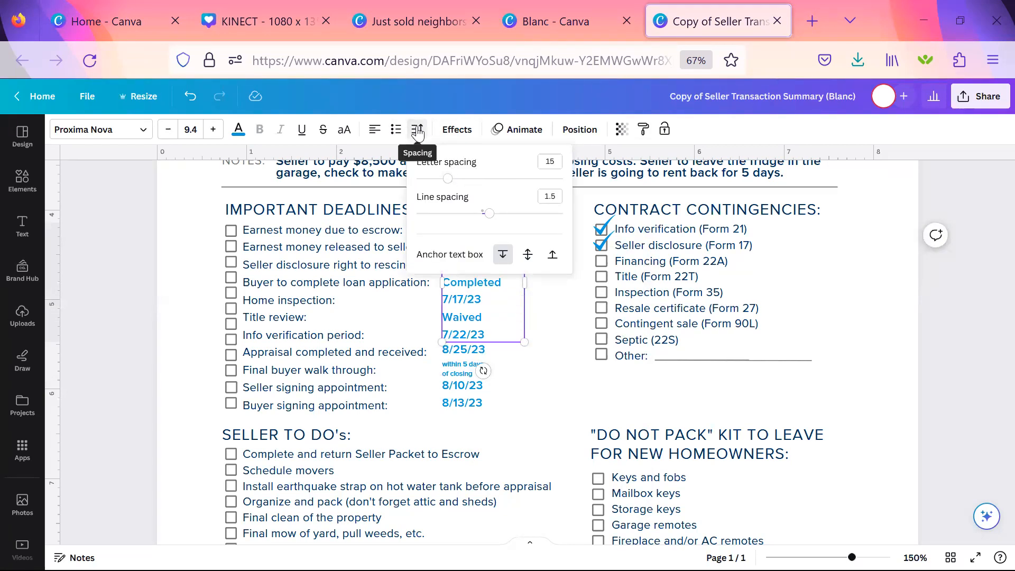
click(459, 178)
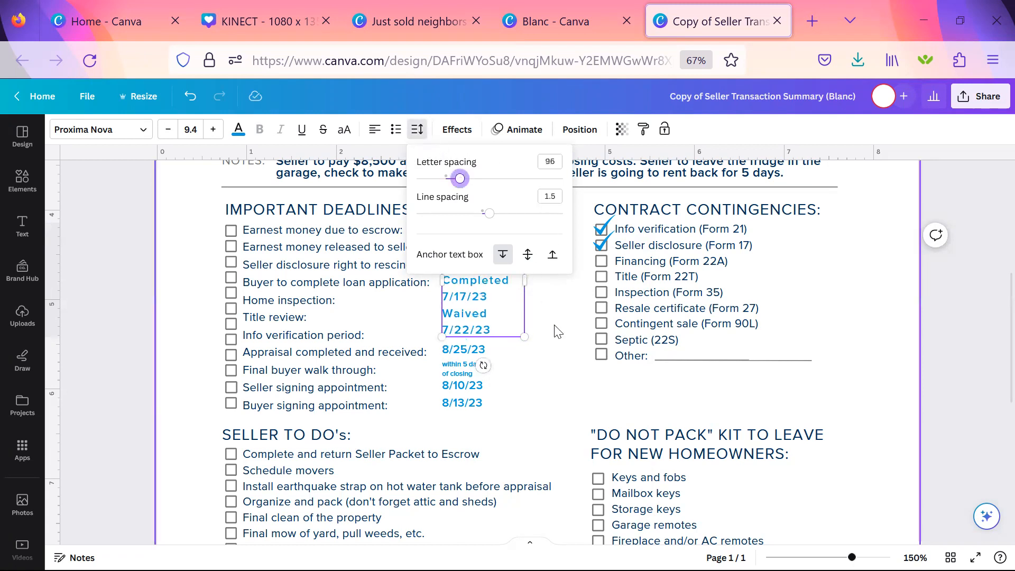
click(540, 328)
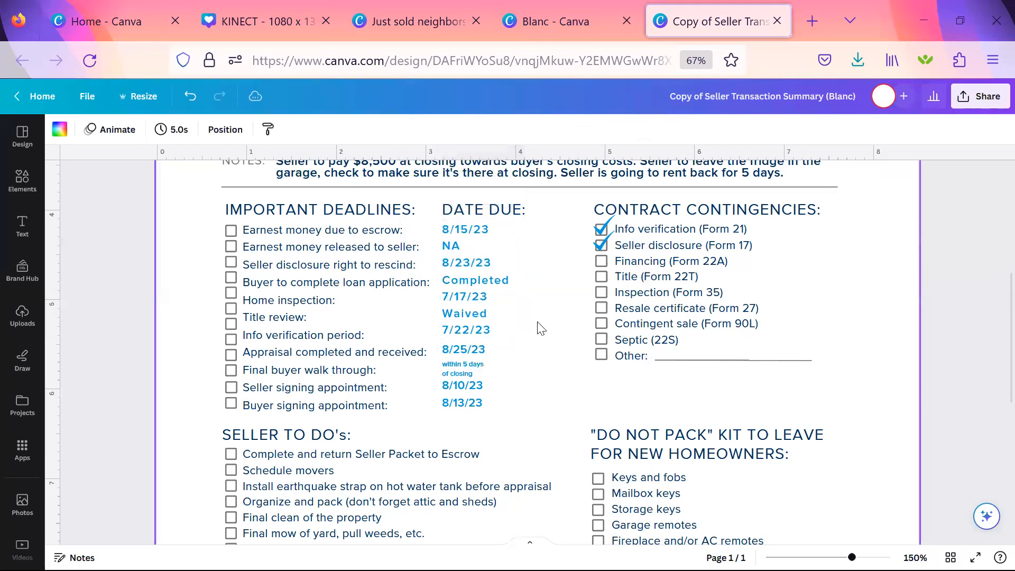
Set the line spacing of the upper DATE DUE text block to 1.67.
click(507, 309)
click(417, 129)
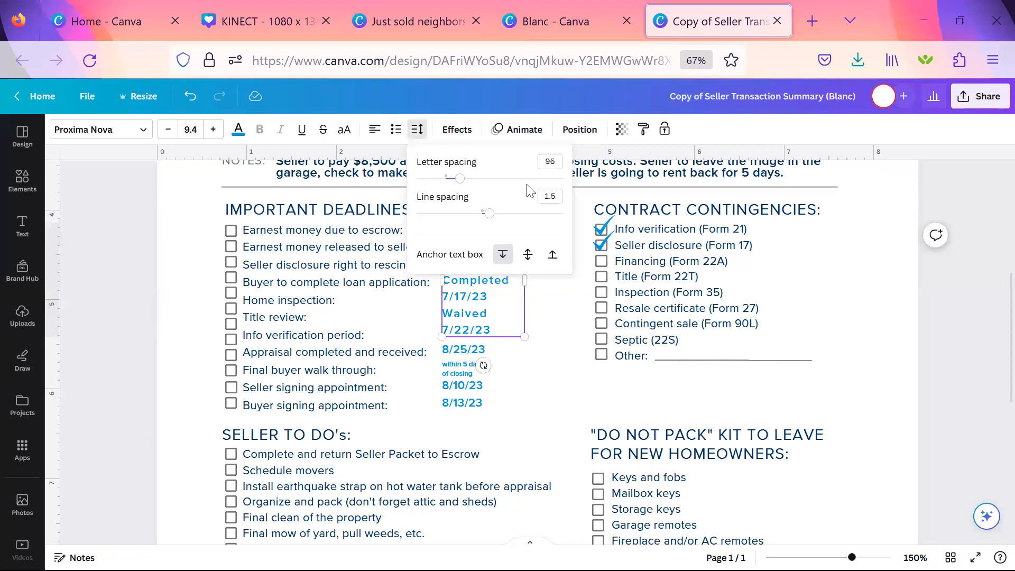
click(501, 213)
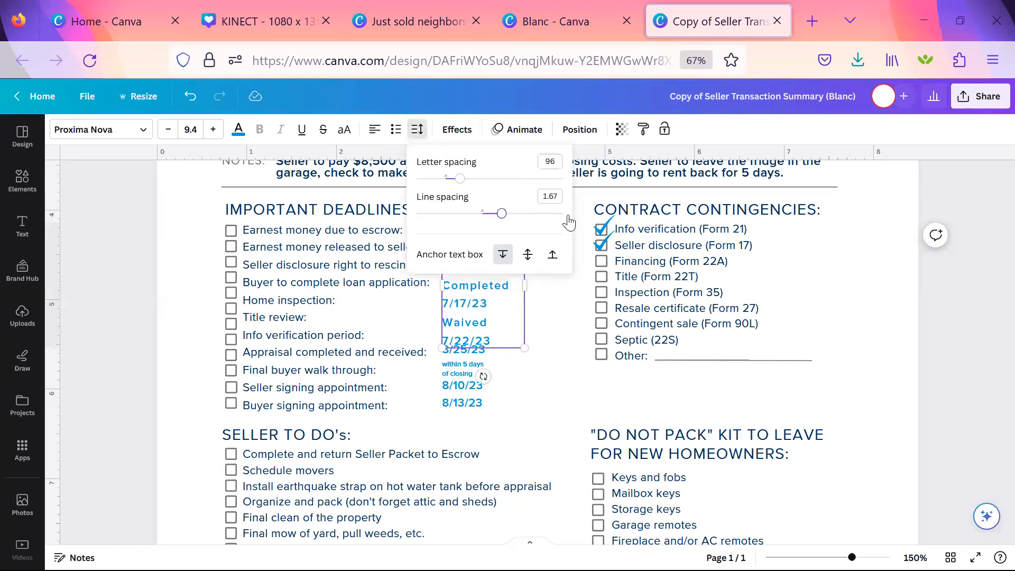
Undo the letter and line spacing changes on the upper DATE DUE text block.
click(557, 337)
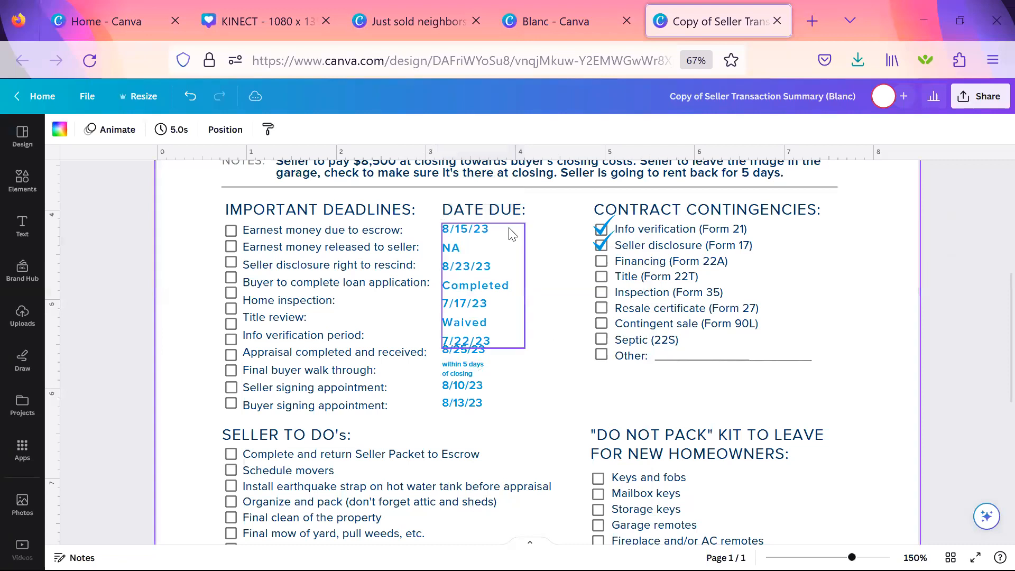
click(501, 328)
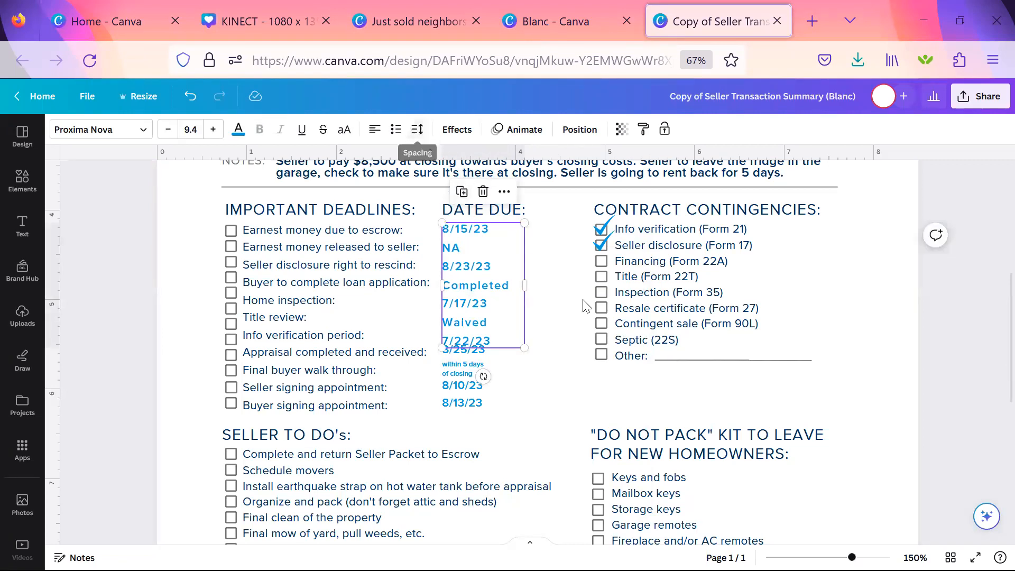
key(ctrl+z)
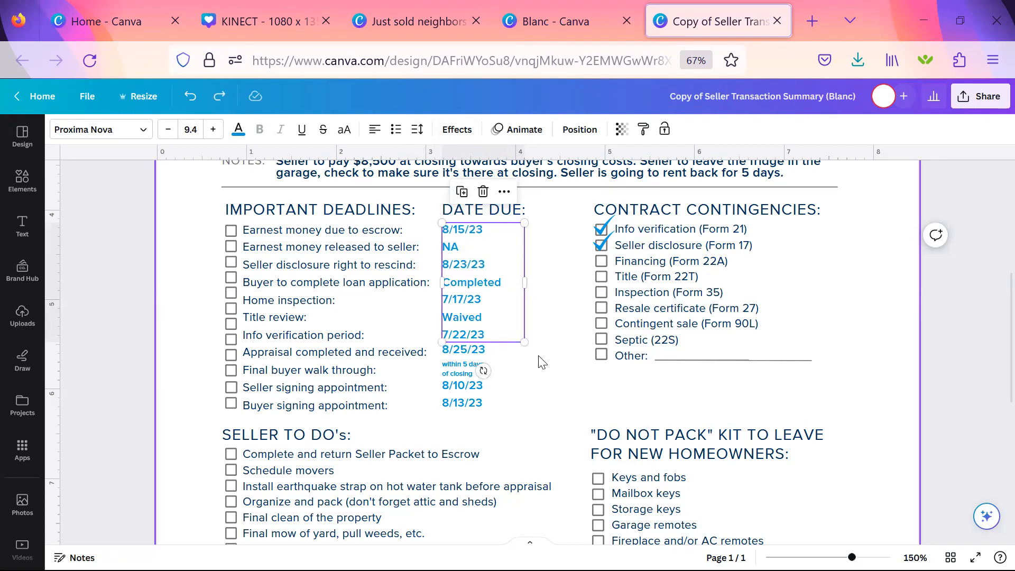
click(535, 394)
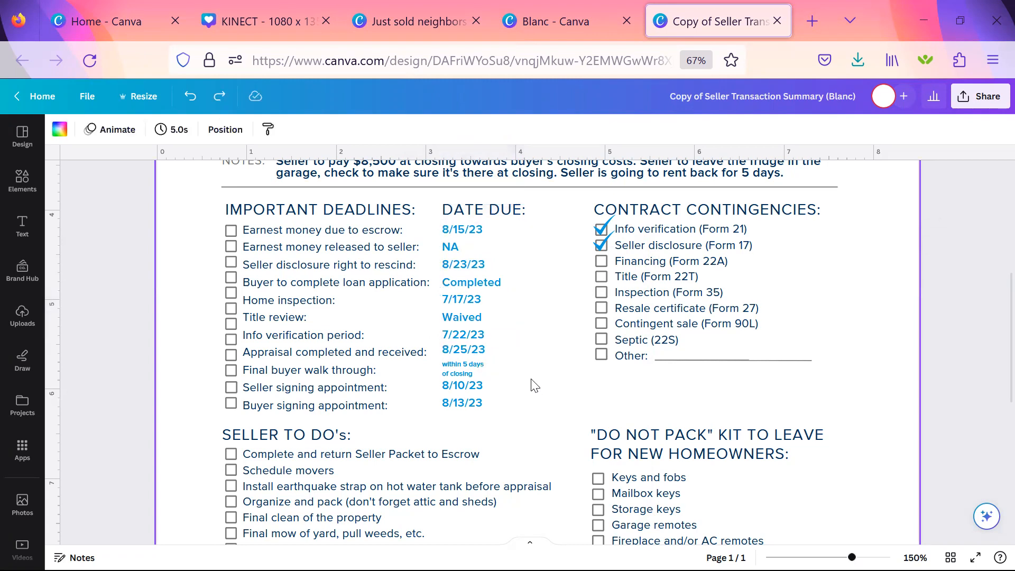
Search the elements library for "check mark" graphics.
scroll(535, 385, down, 1)
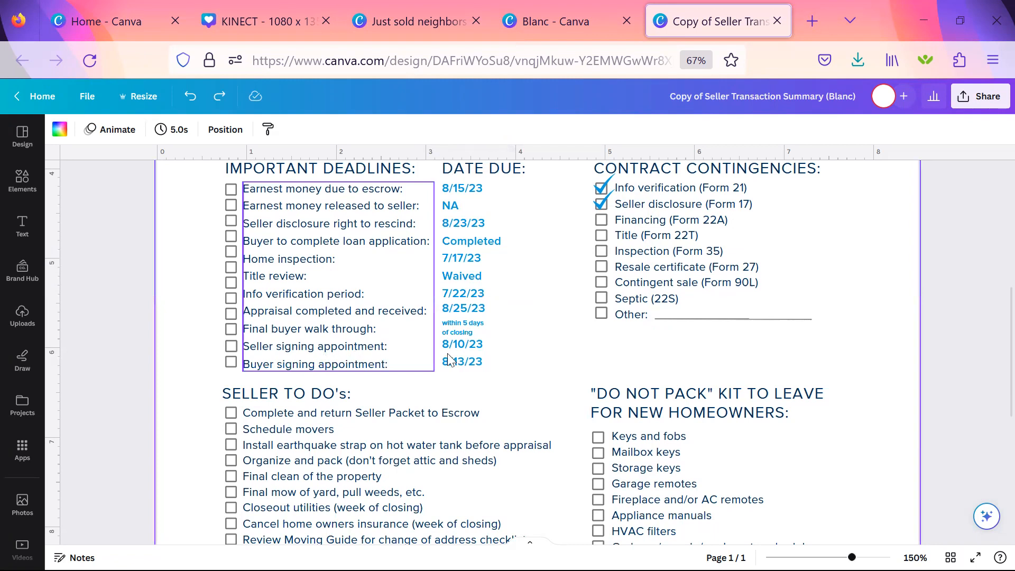
click(602, 192)
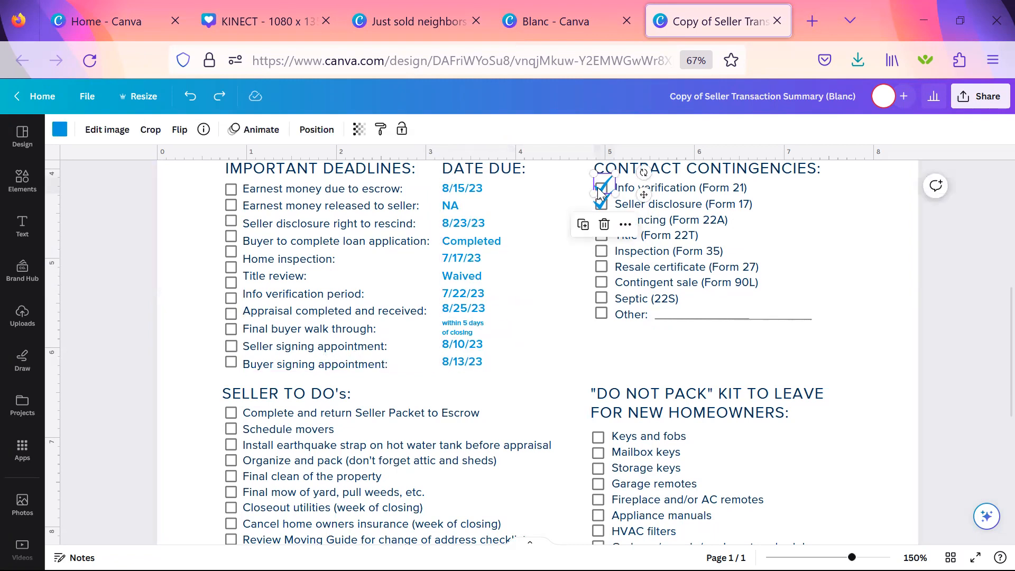
click(66, 186)
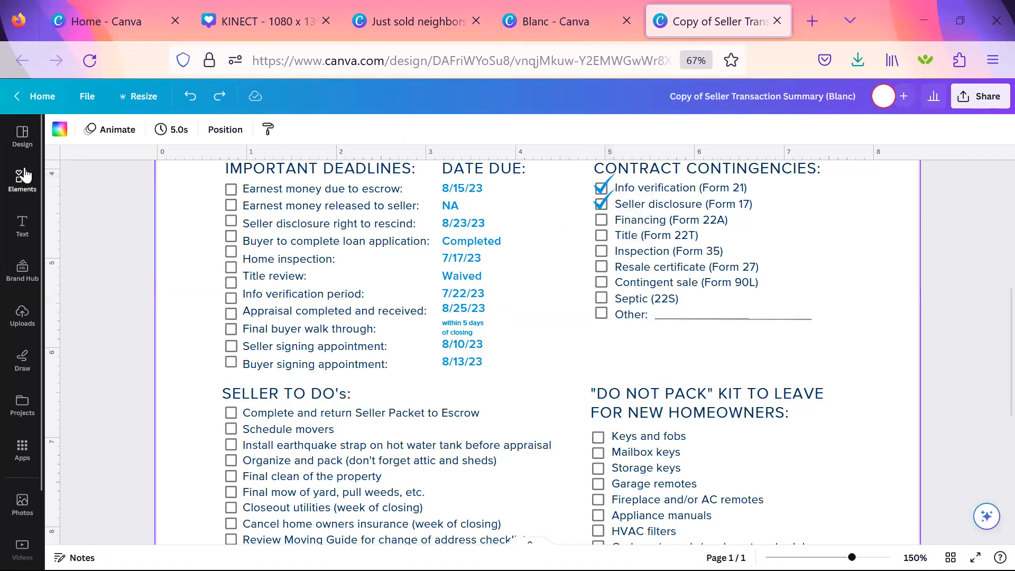
click(23, 178)
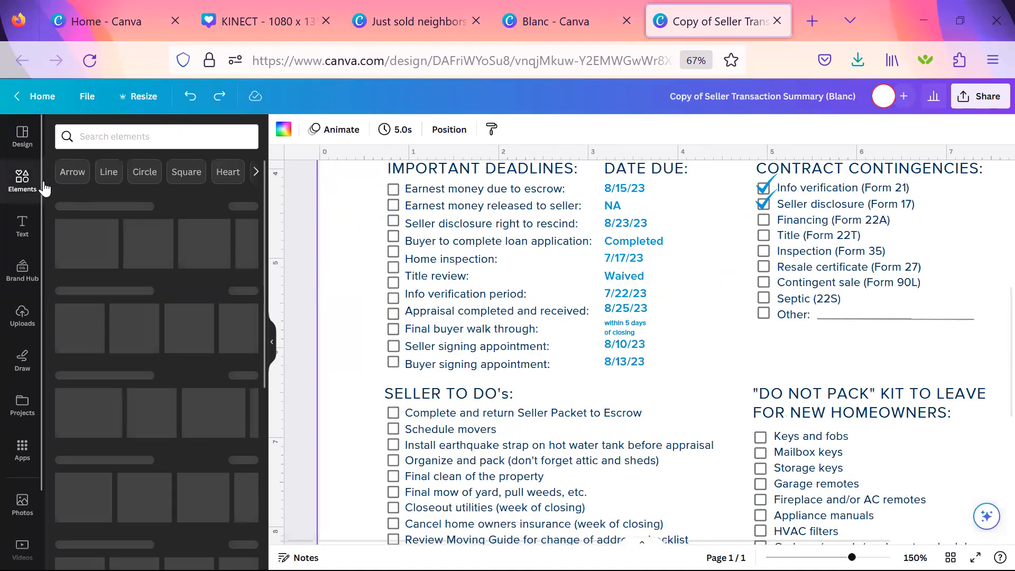
click(152, 137)
text(che)
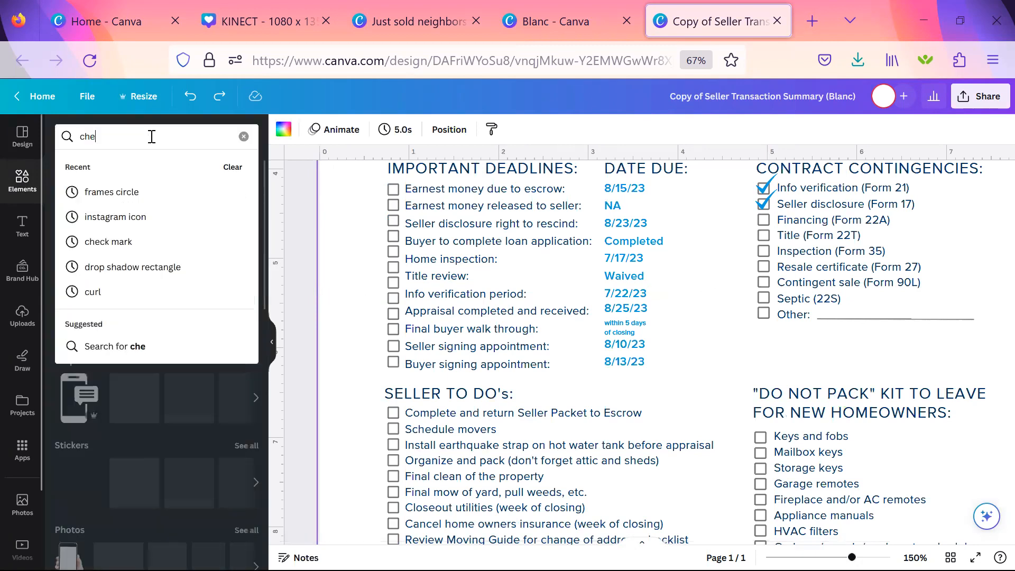
text(ck mark)
key(Return)
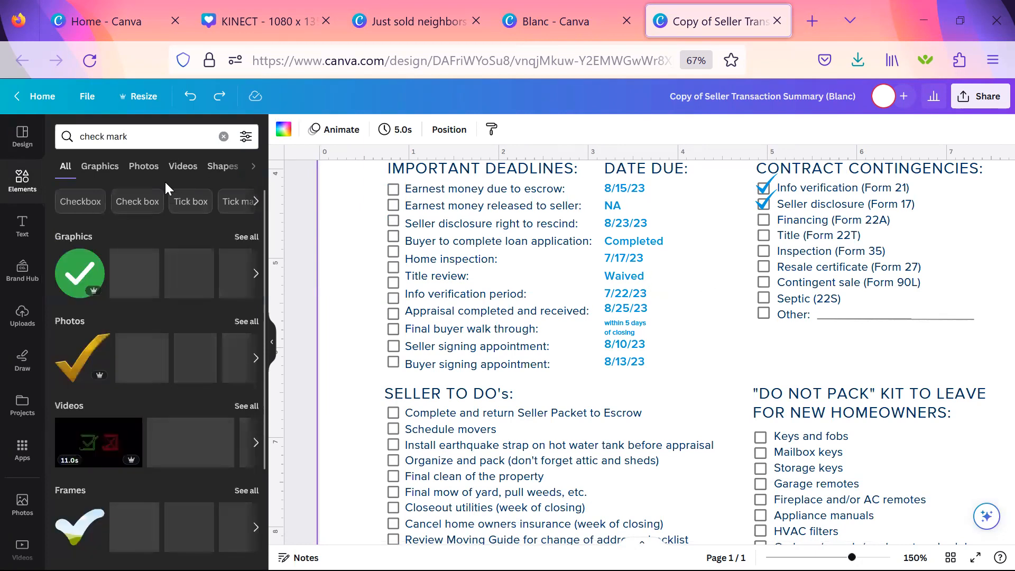
Insert the green circled check mark graphic and shrink it to a small icon beside the first IMPORTANT DEADLINES checkboxes.
click(79, 280)
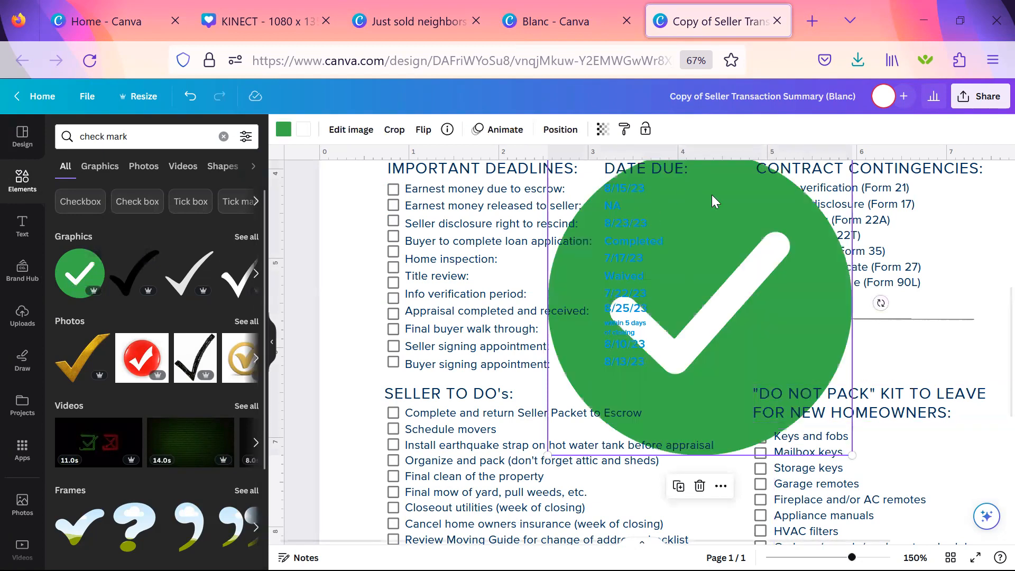
drag(720, 202, 534, 235)
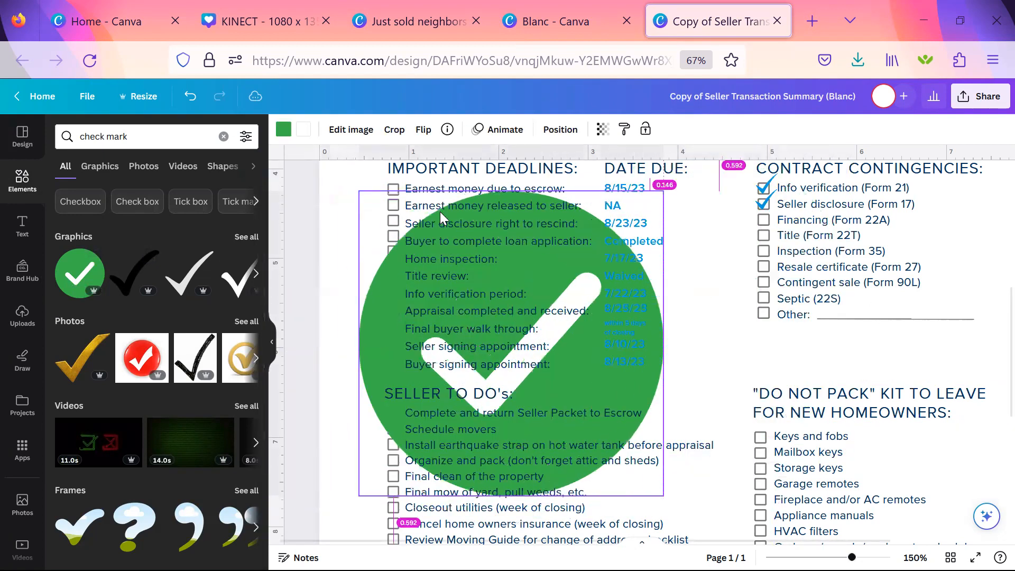
drag(661, 498, 360, 189)
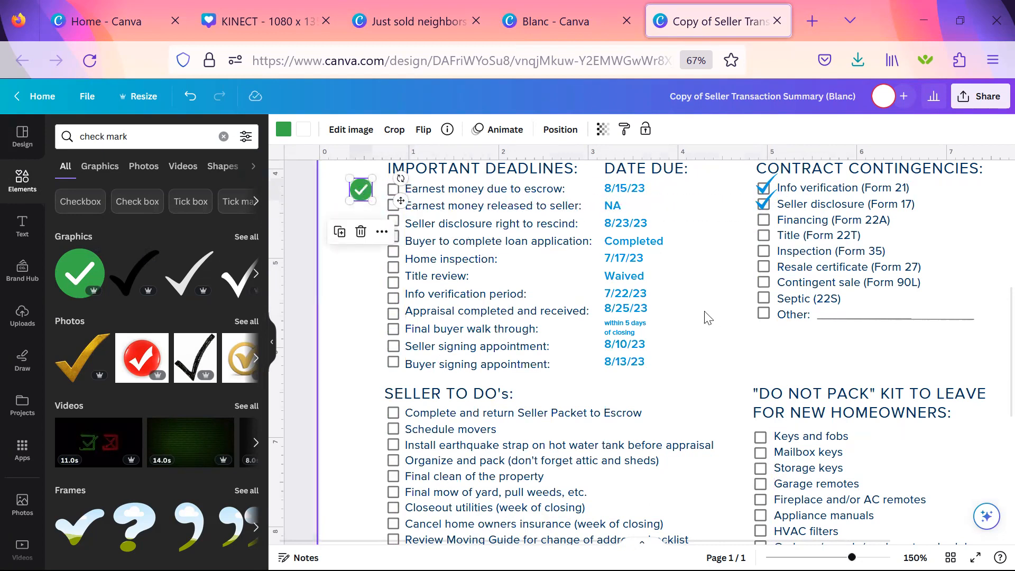
Try the J&W palette's light blue on the check mark's green circle, and undo the recoloring.
key(ctrl+plus)
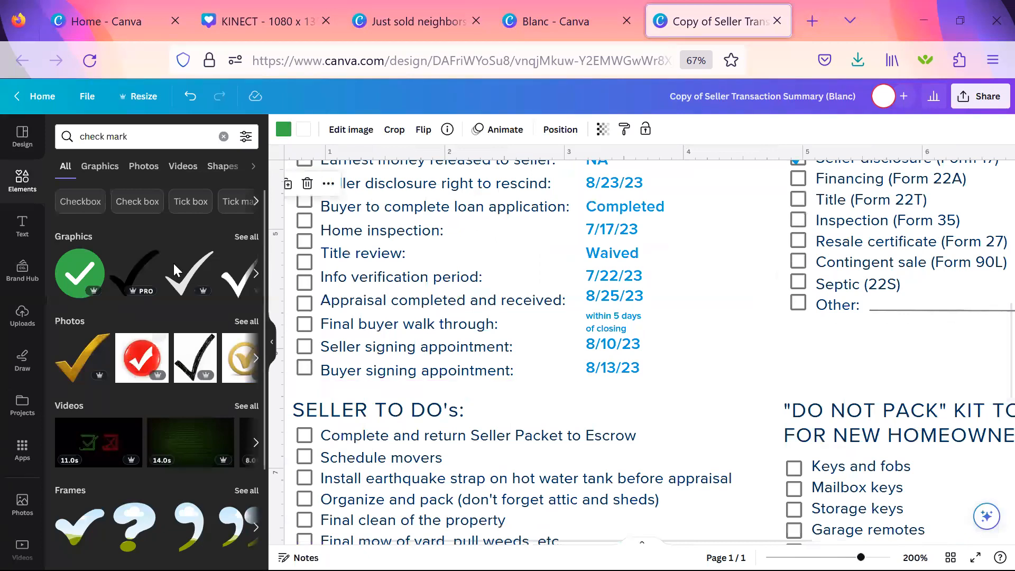
click(271, 344)
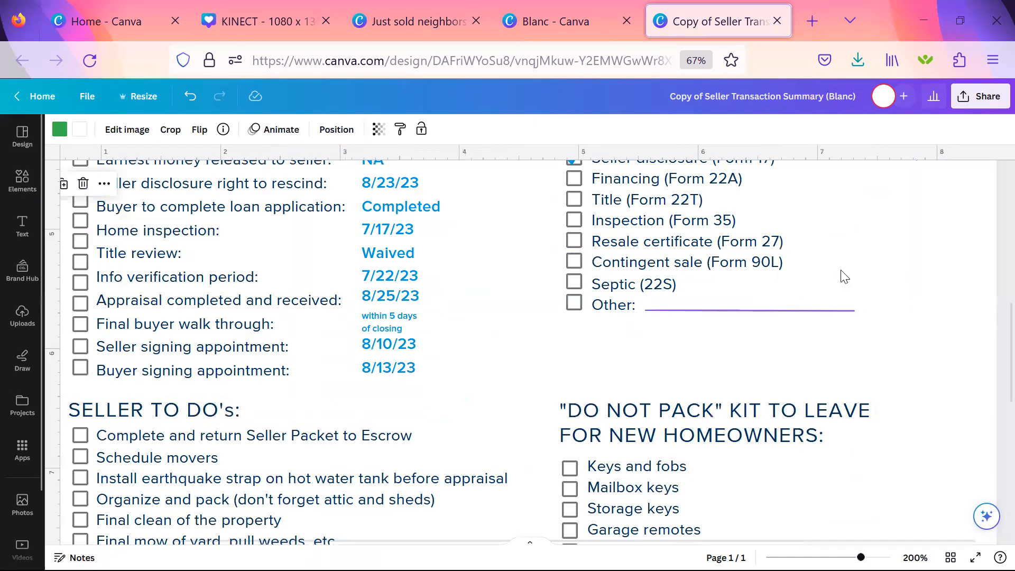
scroll(313, 289, down, 2)
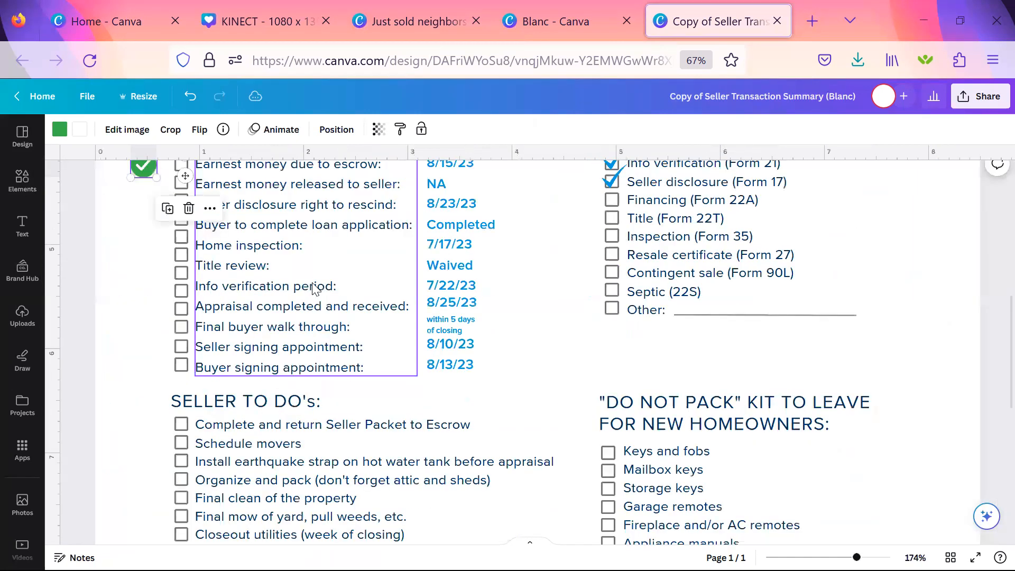
scroll(149, 319, up, 2)
click(139, 250)
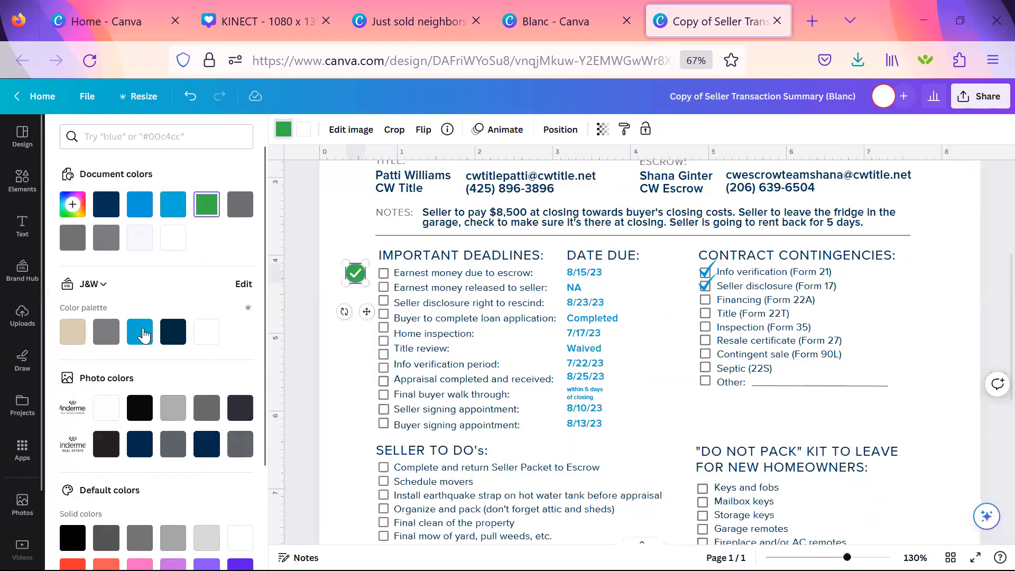
click(143, 332)
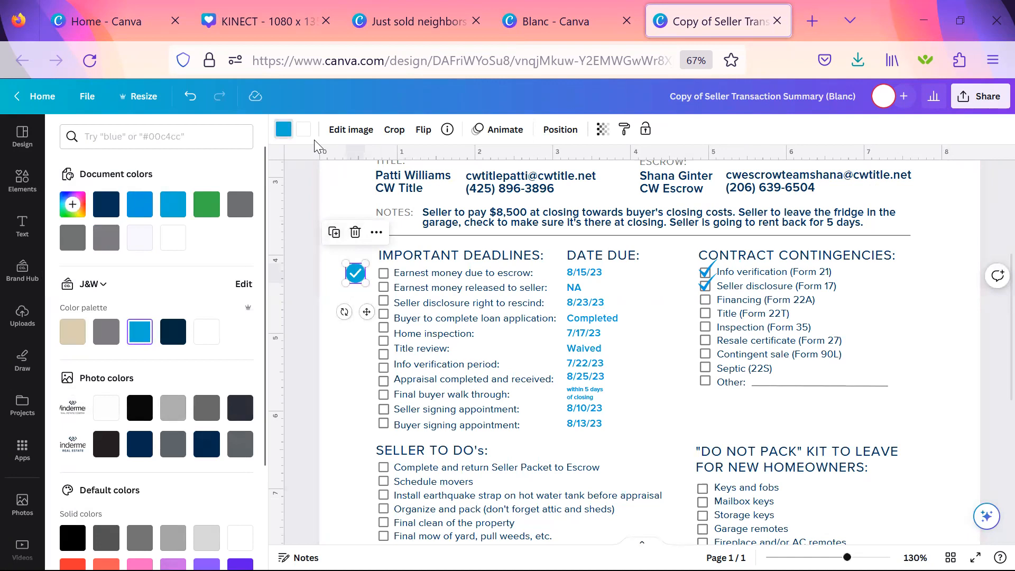
click(360, 392)
click(357, 279)
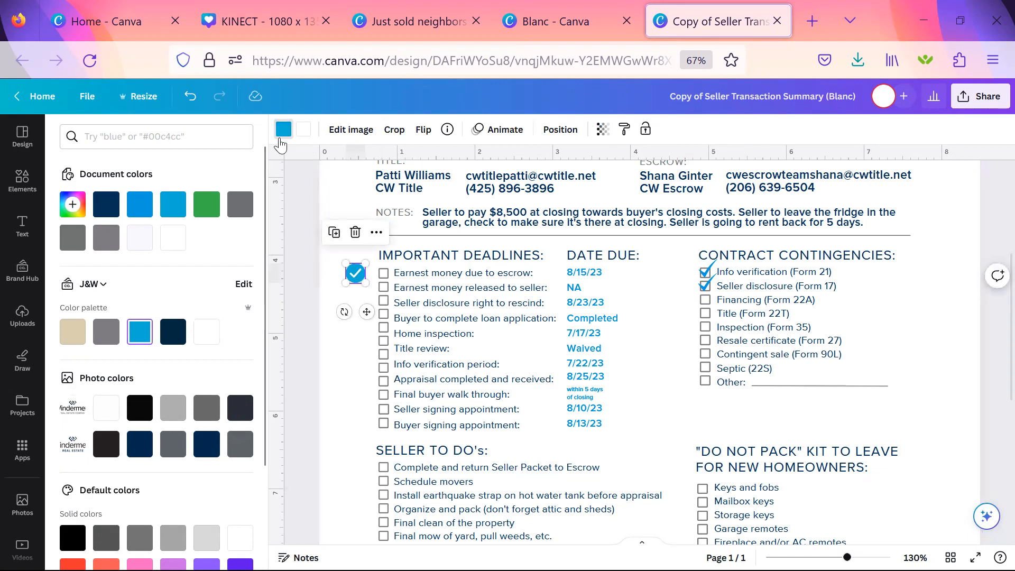
click(347, 377)
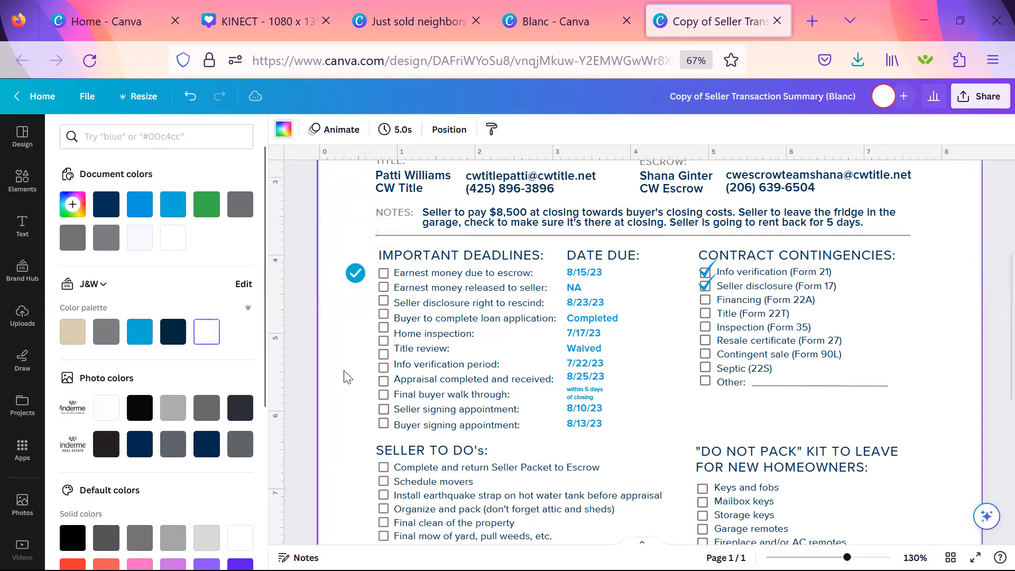
key(ctrl+z)
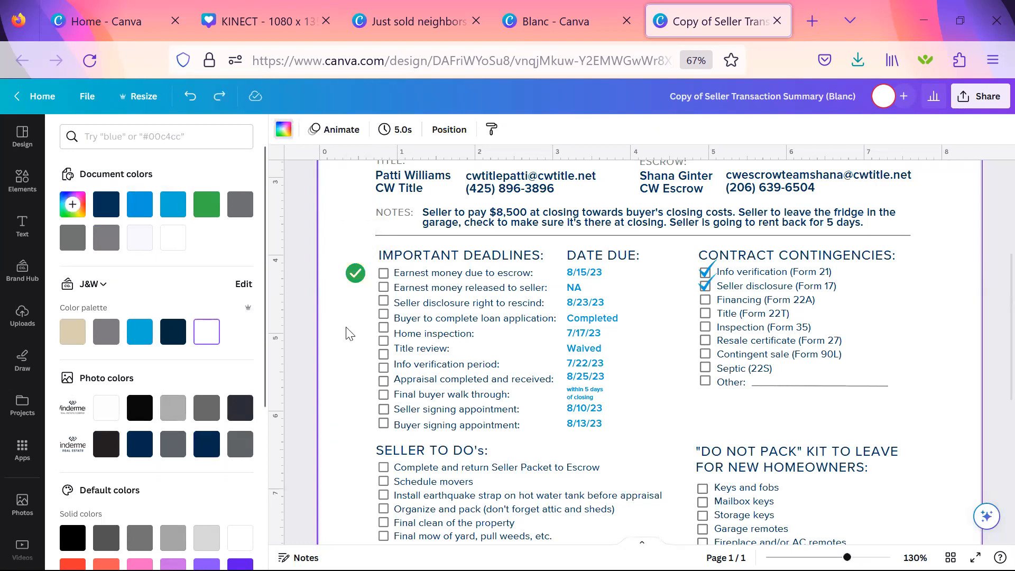
Recolor the check mark's green circle with the document blue #06aed5.
click(355, 275)
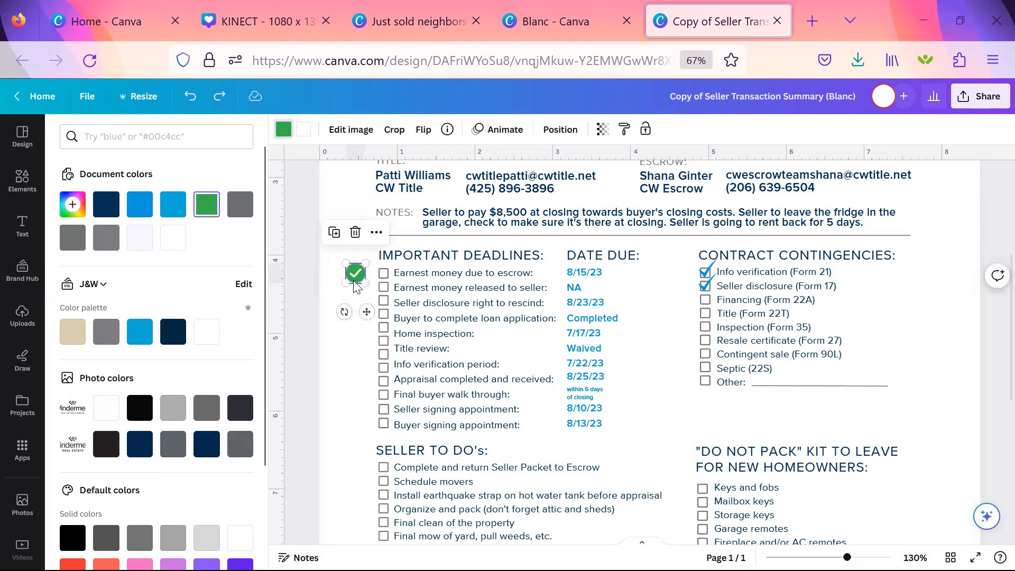
click(281, 136)
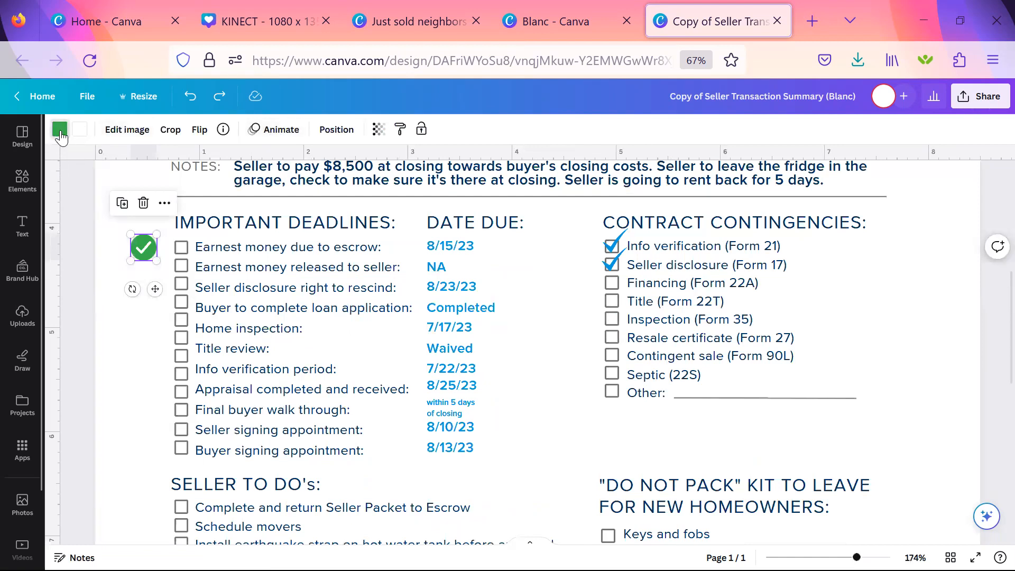
click(60, 137)
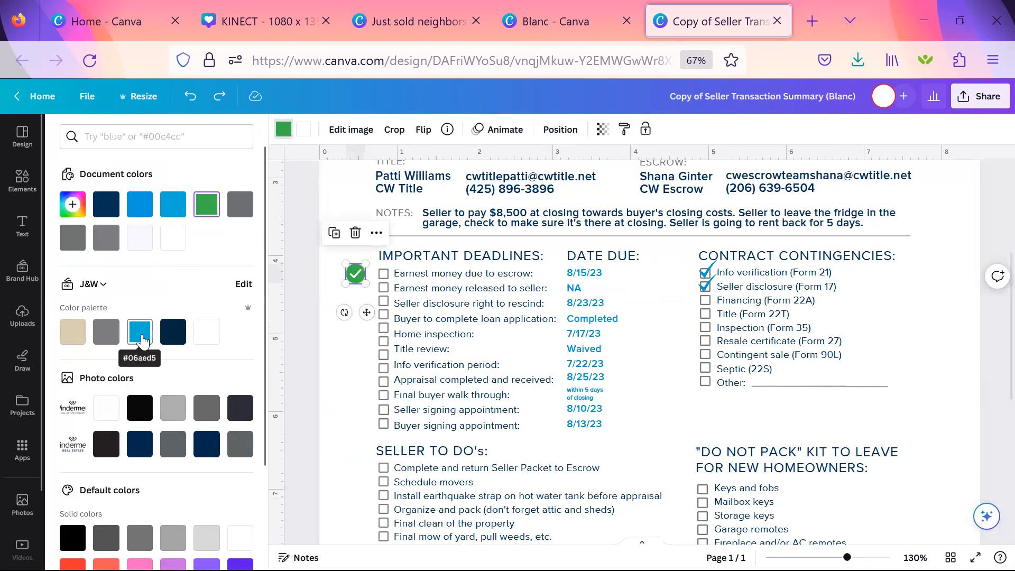
click(173, 209)
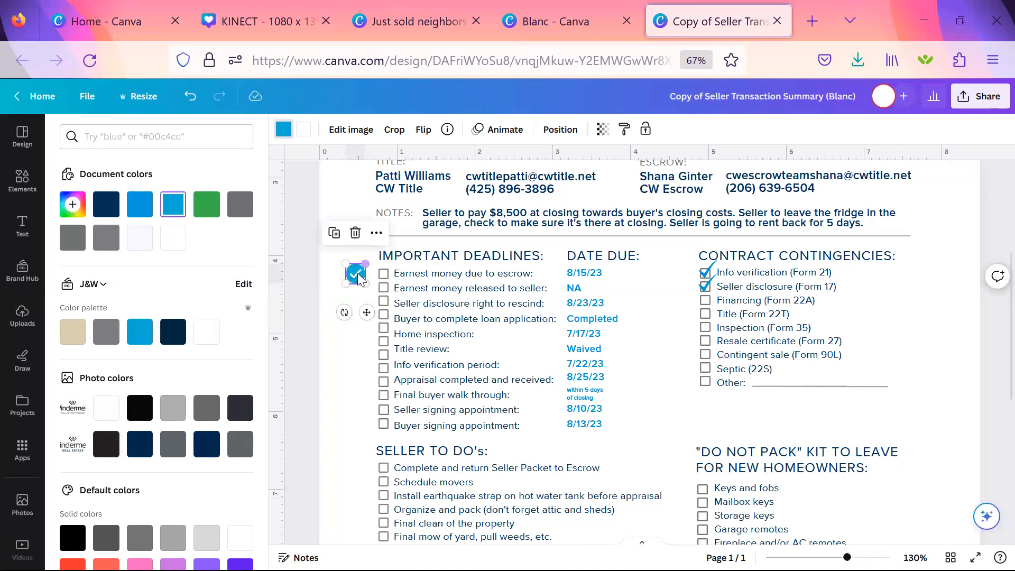
Recolor the white tick inside the blue circle with the J&W palette's dark navy.
click(304, 129)
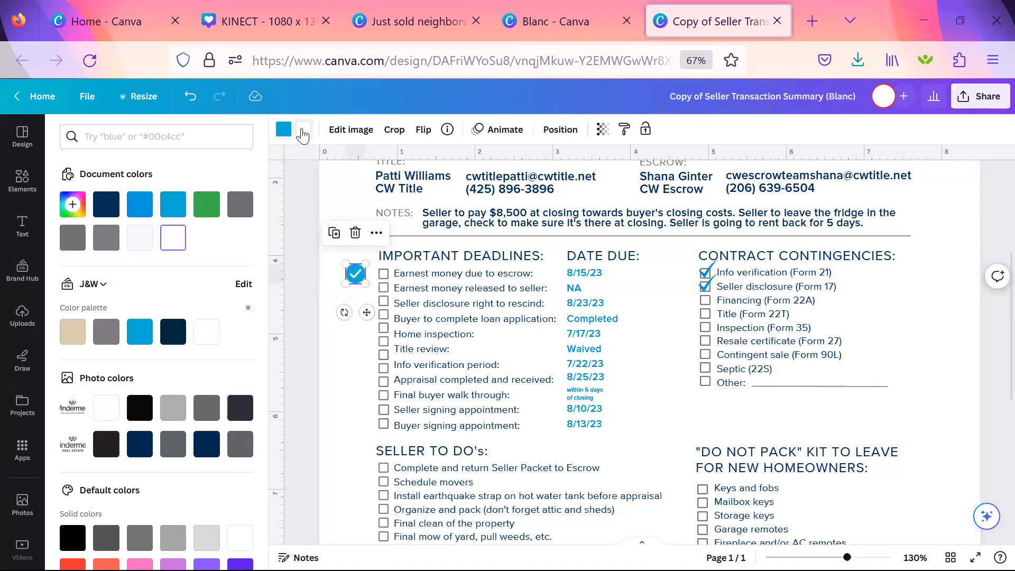
click(180, 336)
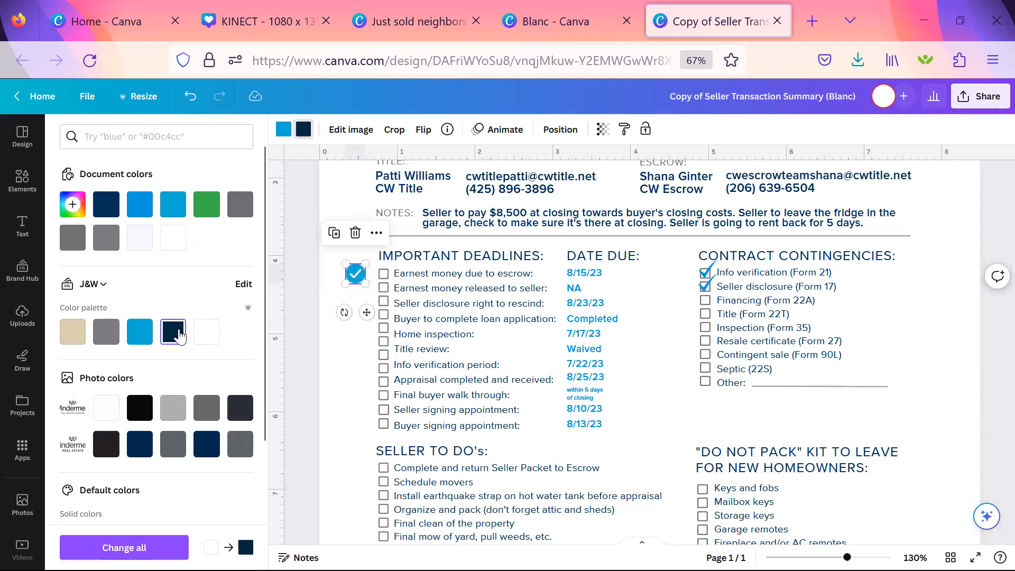
click(353, 371)
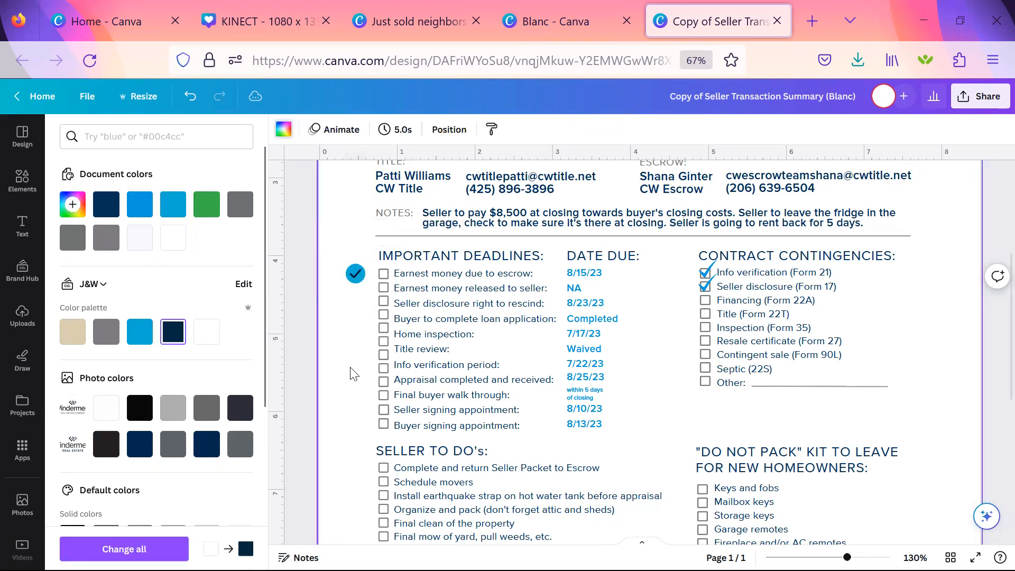
Shrink the blue circled check mark further and nudge it beside the "Earnest money due to escrow" row.
click(353, 279)
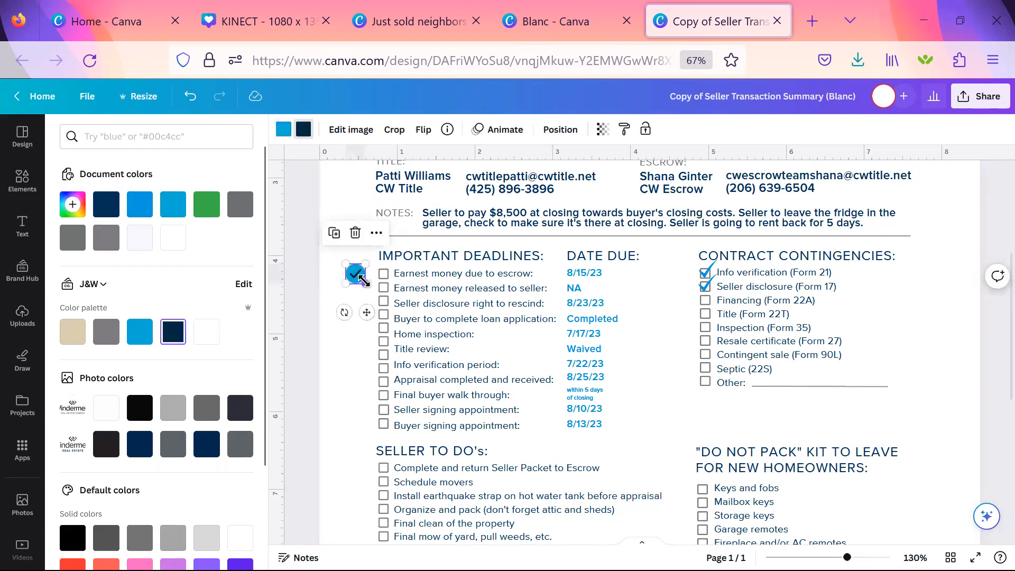
drag(356, 279, 350, 273)
click(336, 359)
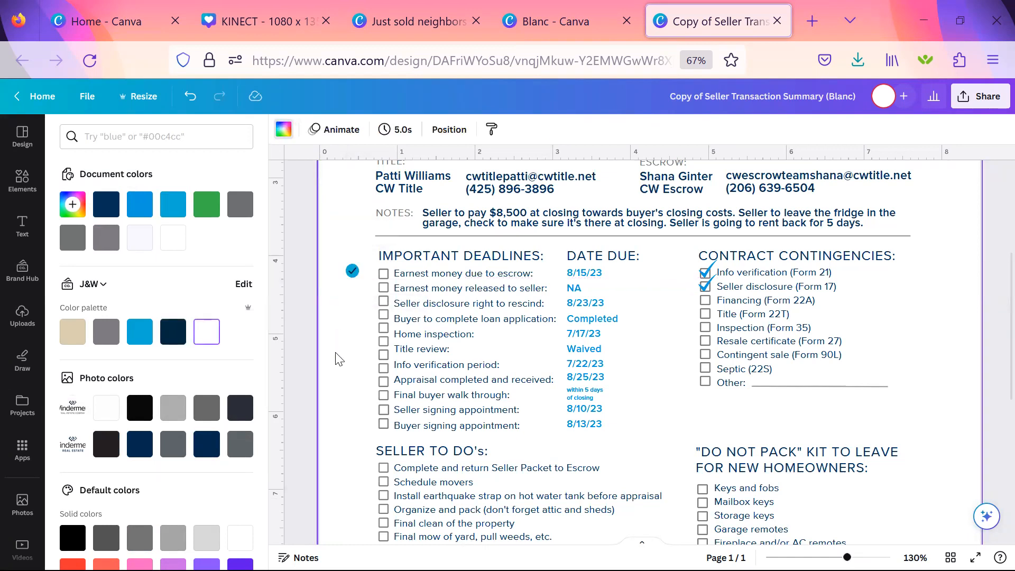
drag(352, 272, 352, 275)
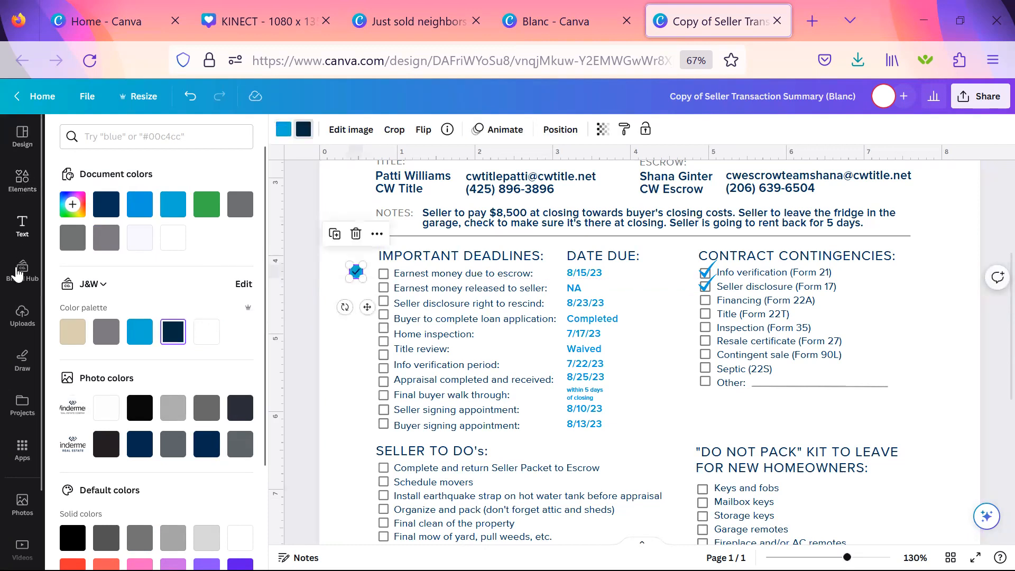
Browse the recently used elements, and search the element library for "check mark" again.
click(22, 184)
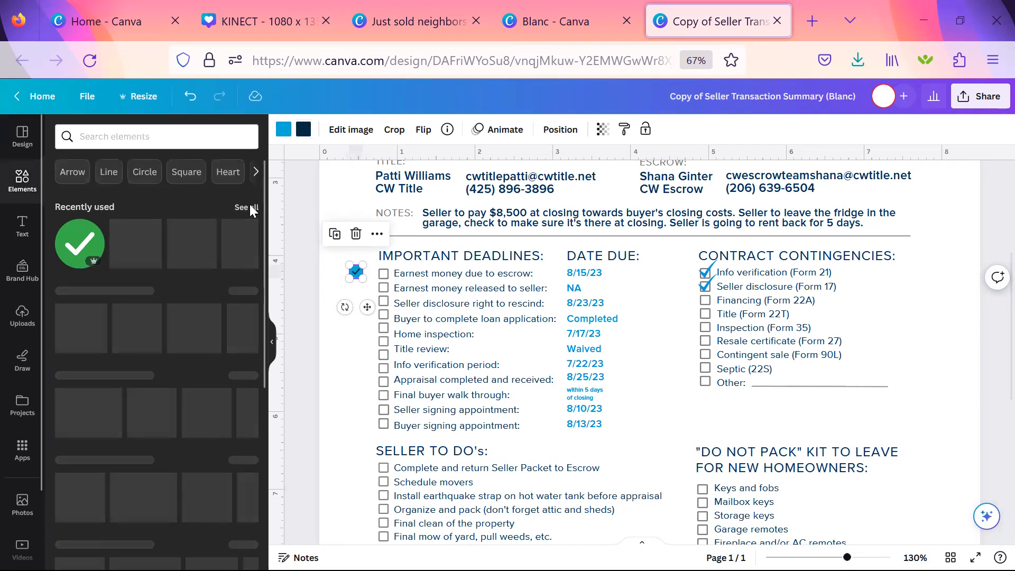
click(247, 208)
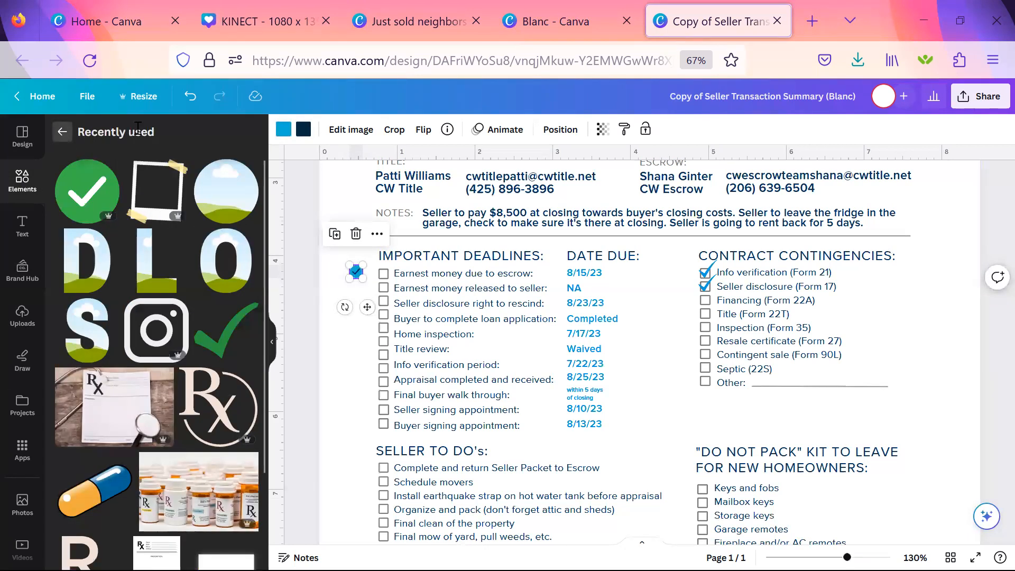
click(61, 133)
click(139, 137)
text(check mark)
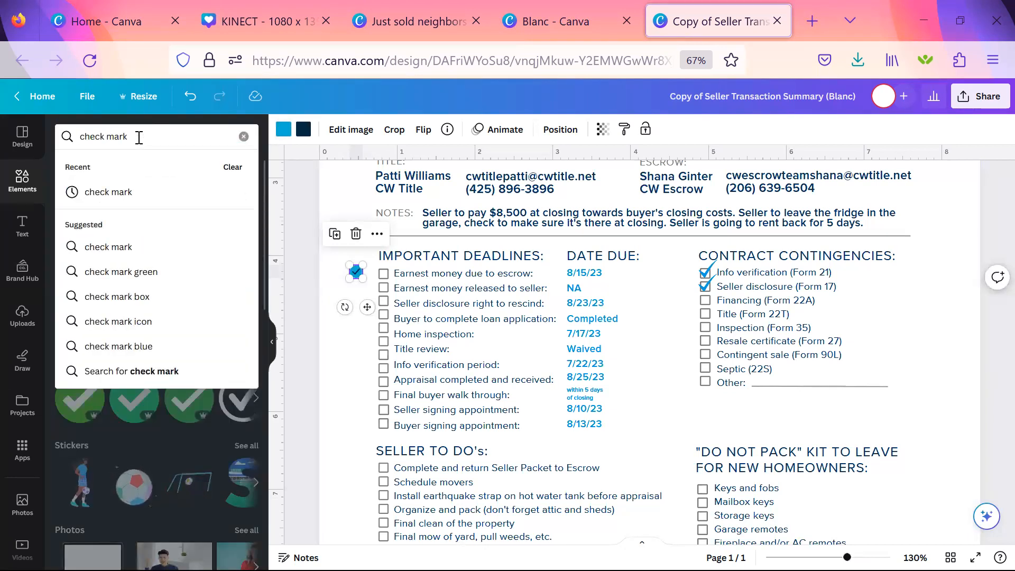
key(Return)
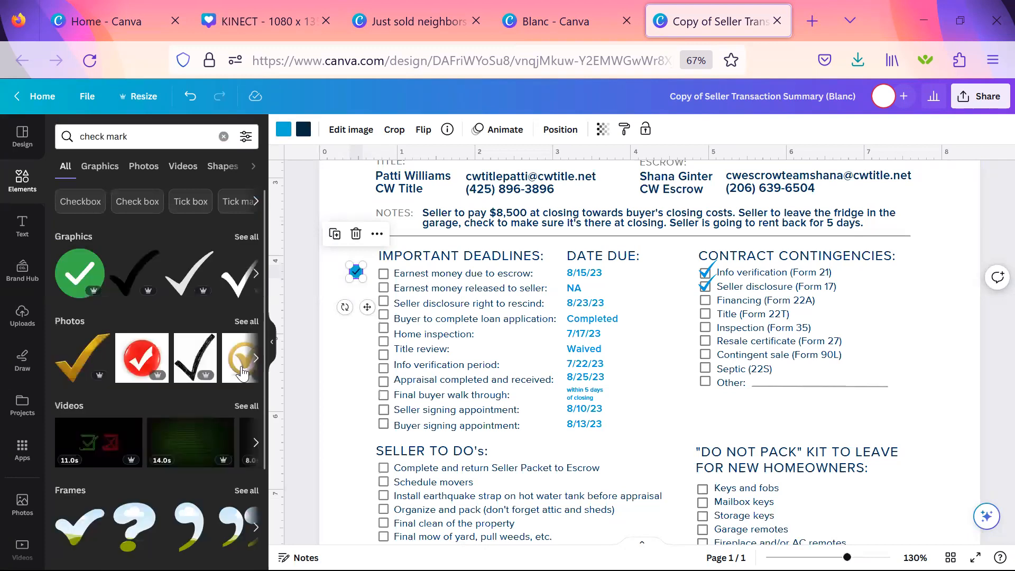
Try the gold circled check mark photo on the page at a reduced size over the contract contingencies, and delete it.
click(241, 359)
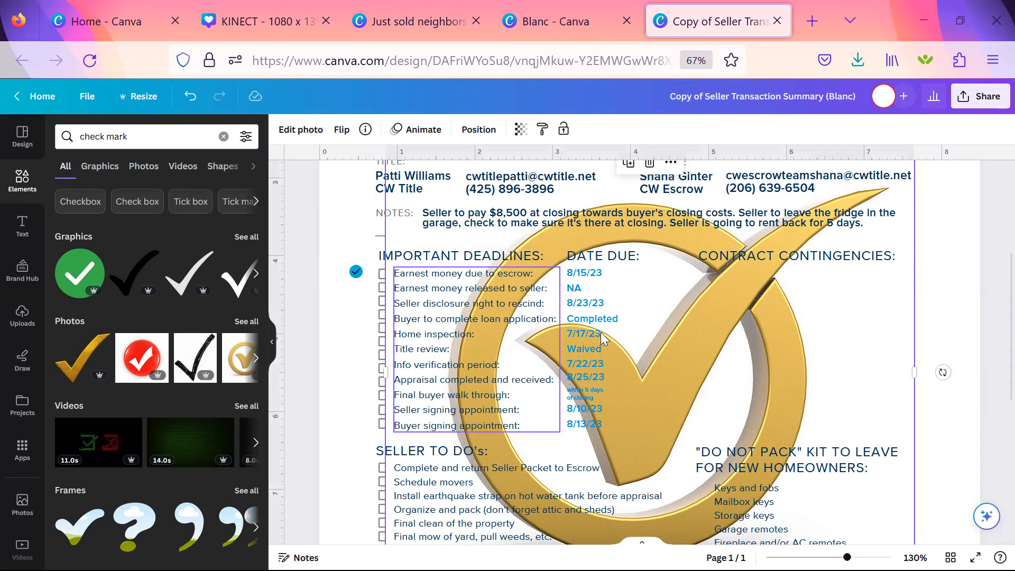
scroll(615, 358, down, 3)
scroll(616, 359, down, 3)
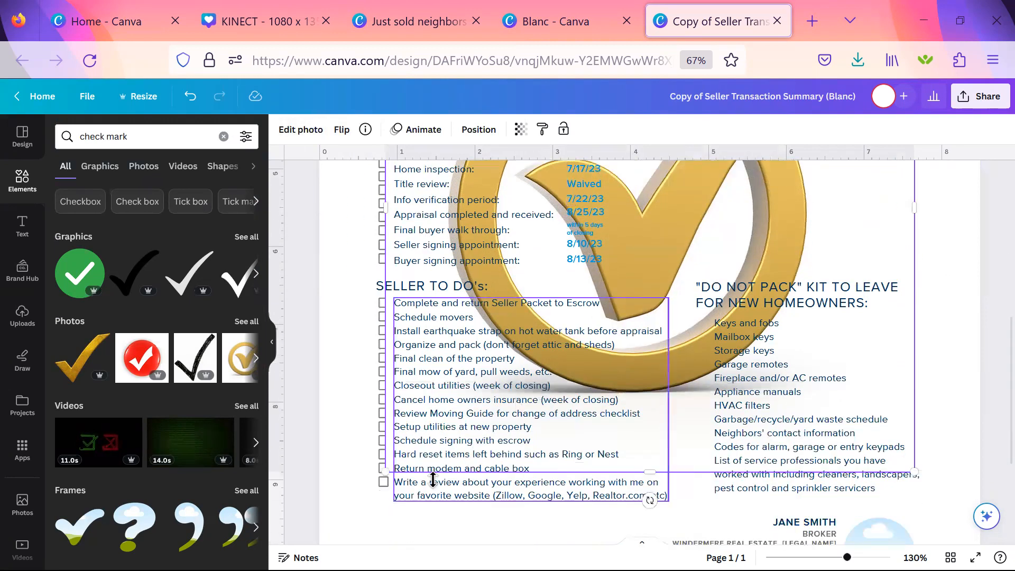
drag(609, 345, 799, 237)
scroll(796, 245, up, 5)
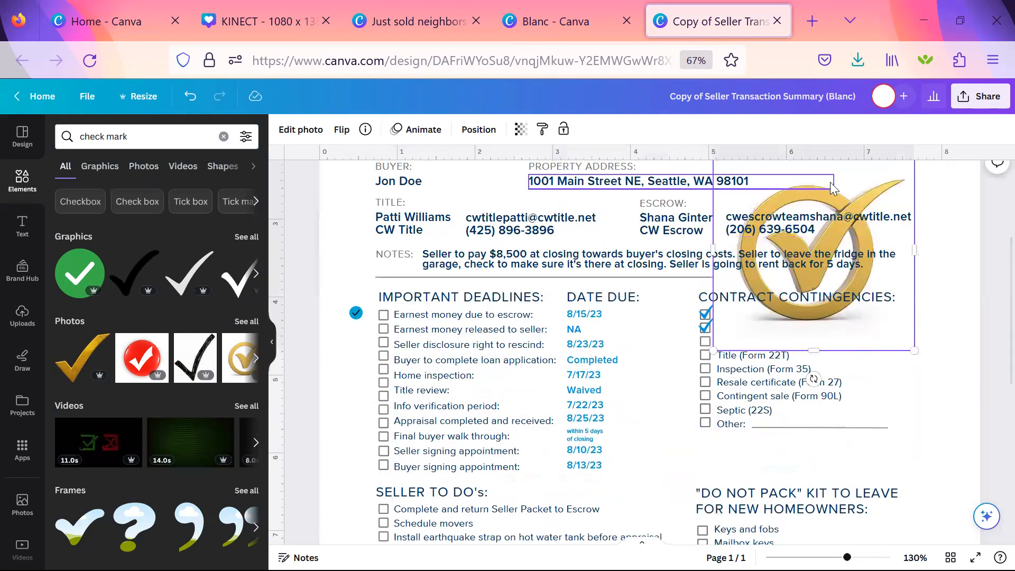
click(751, 181)
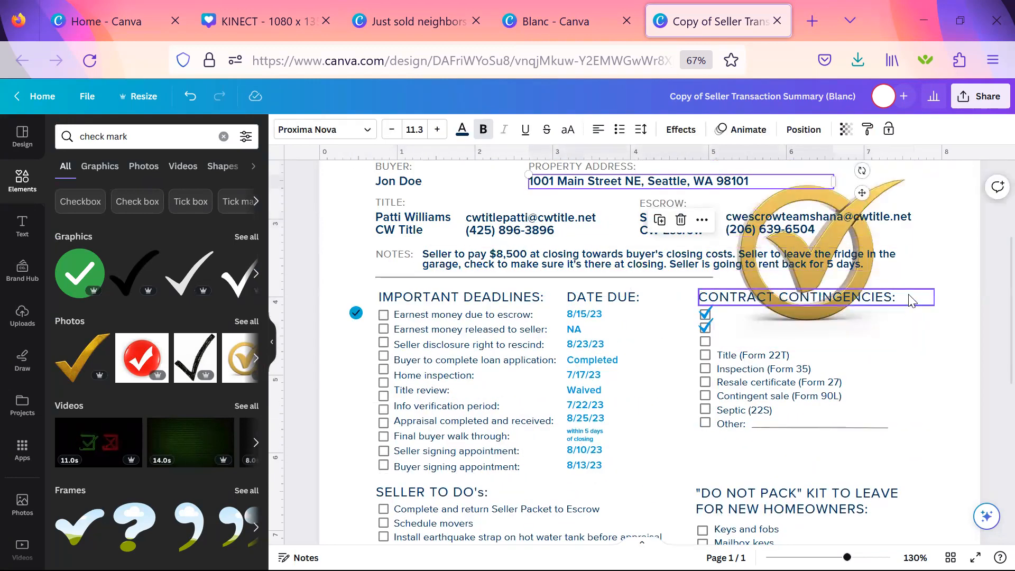
drag(903, 320, 980, 438)
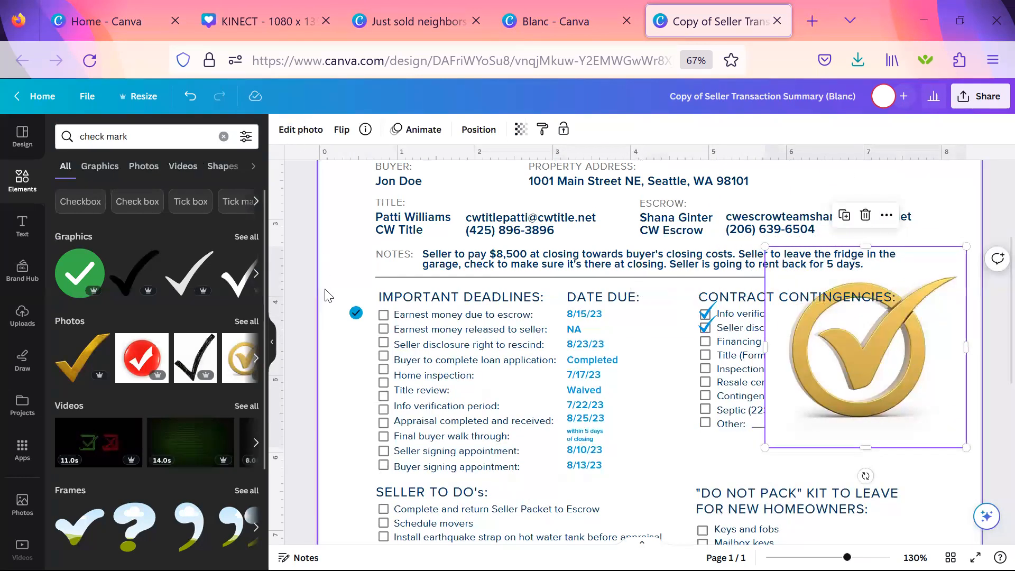
click(356, 313)
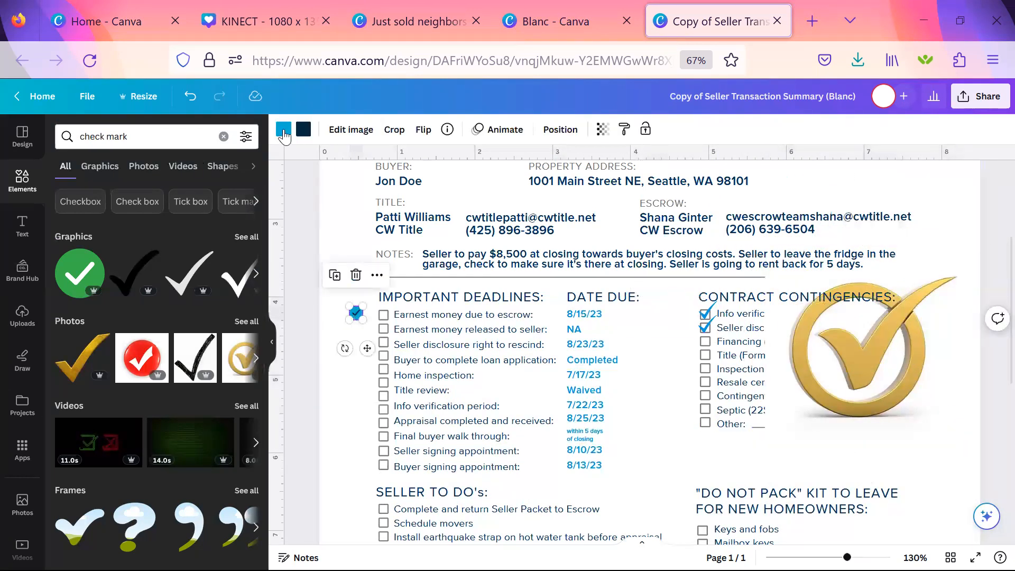
click(938, 399)
key(Delete)
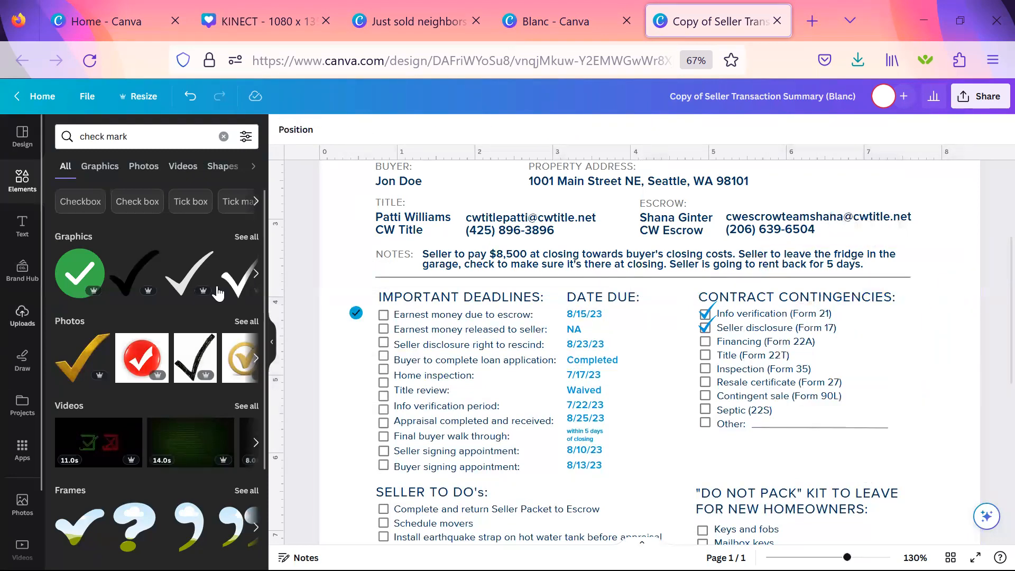
Delete the blue circled check mark beside the important deadlines and collapse the element library.
click(355, 315)
key(Delete)
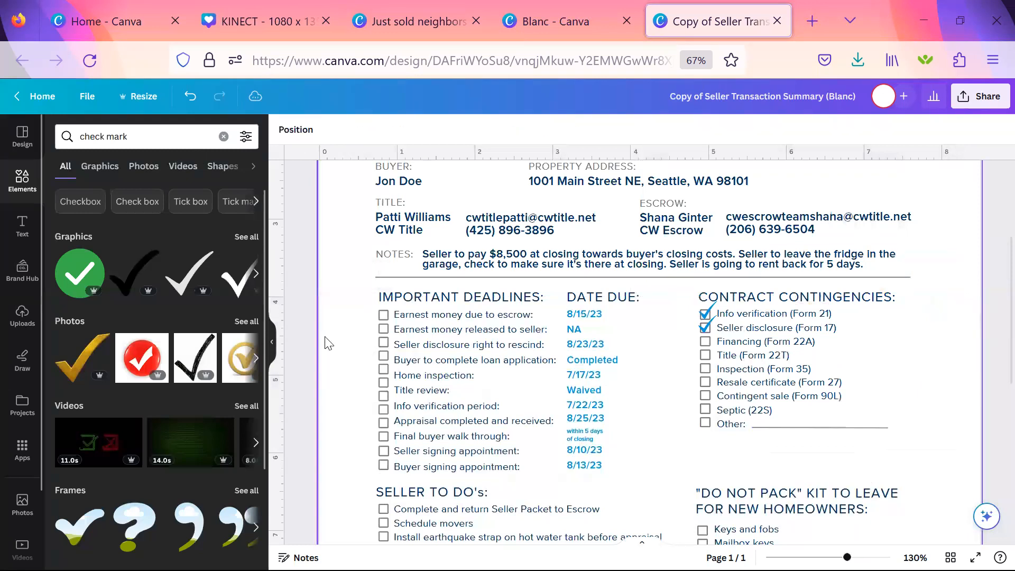
click(274, 354)
Try to copy and paste the blue check mark at "Info verification (Form 21)".
click(614, 292)
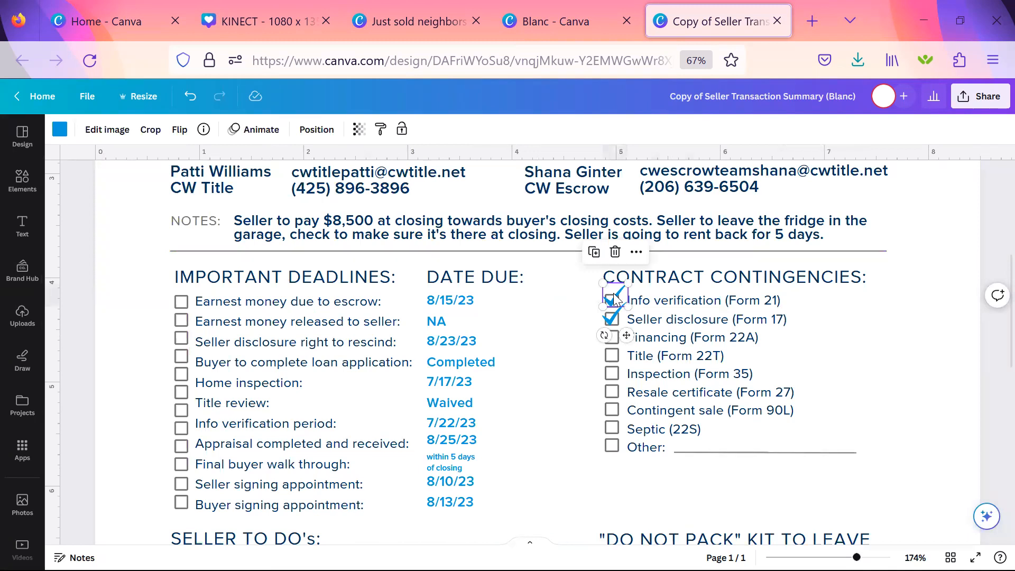
right_click(613, 293)
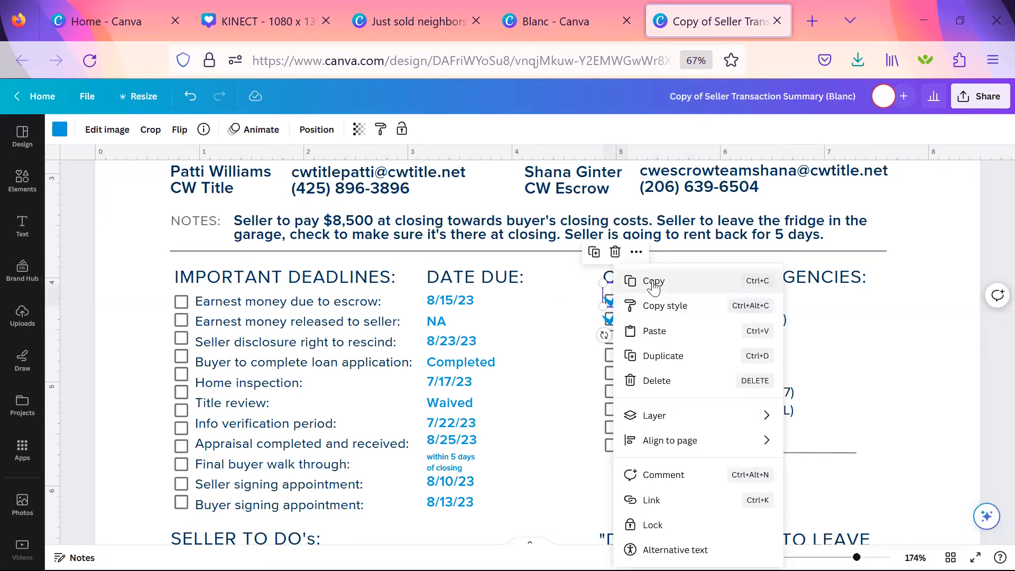
click(769, 274)
click(937, 425)
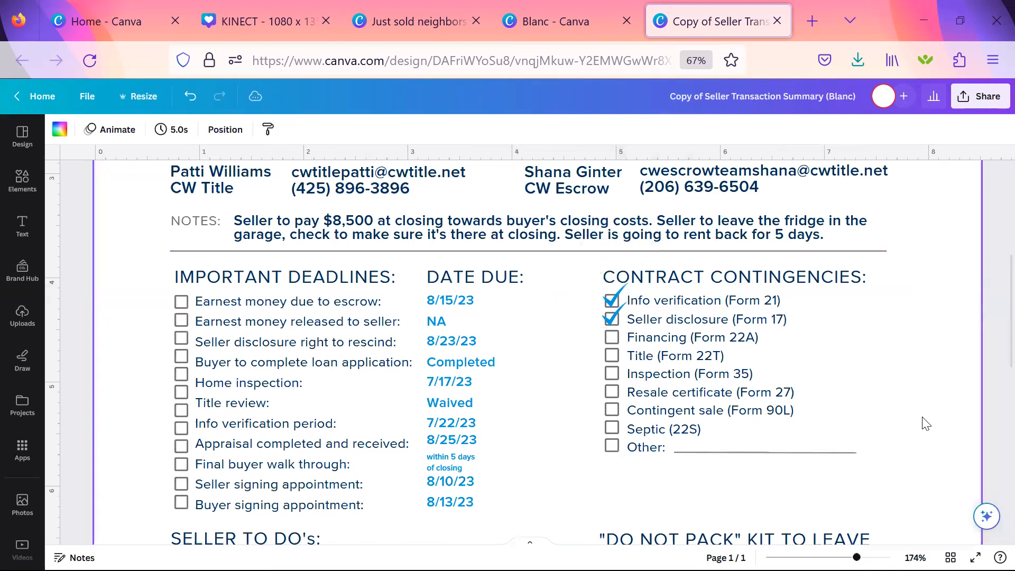
right_click(892, 423)
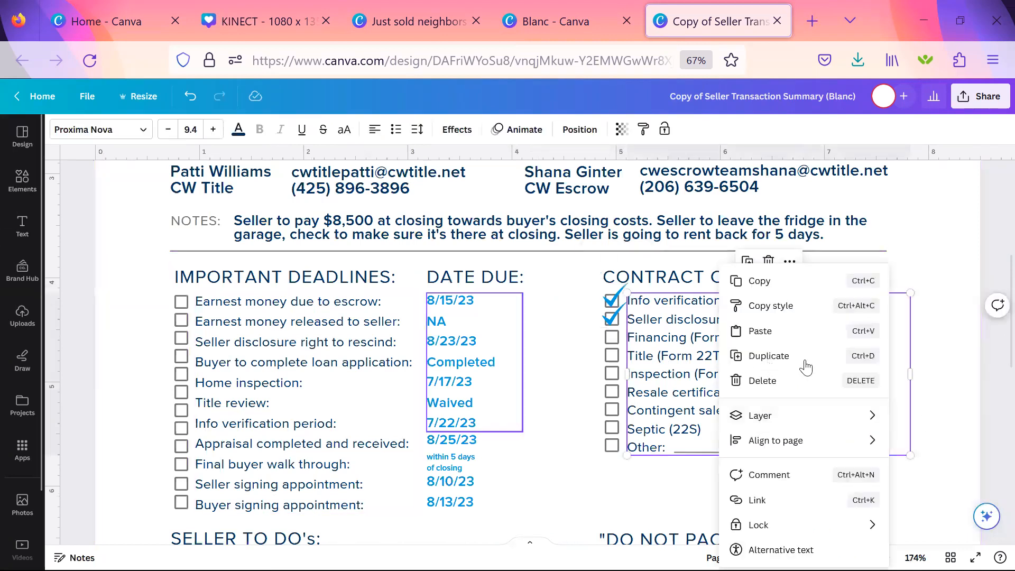
click(761, 331)
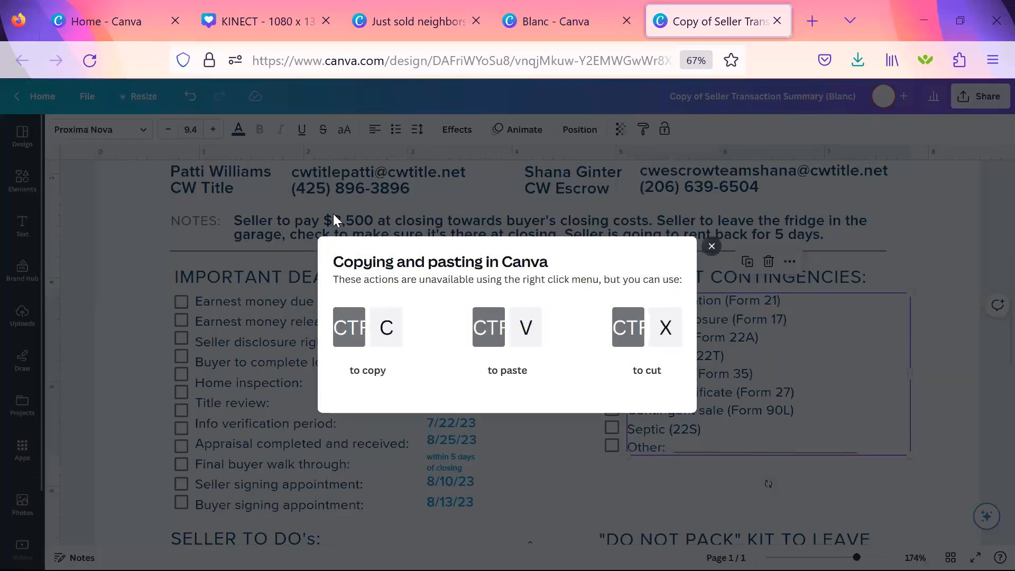
click(710, 247)
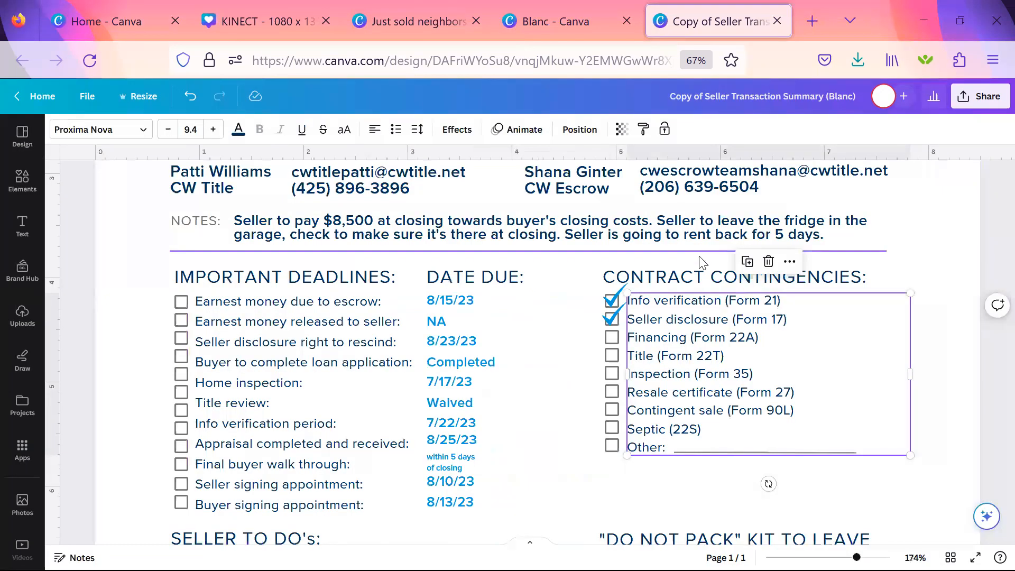
Copy the "Info verification (Form 21)" check mark, move the copy into the blank space beside the due dates, and undo a trial rotation.
click(615, 300)
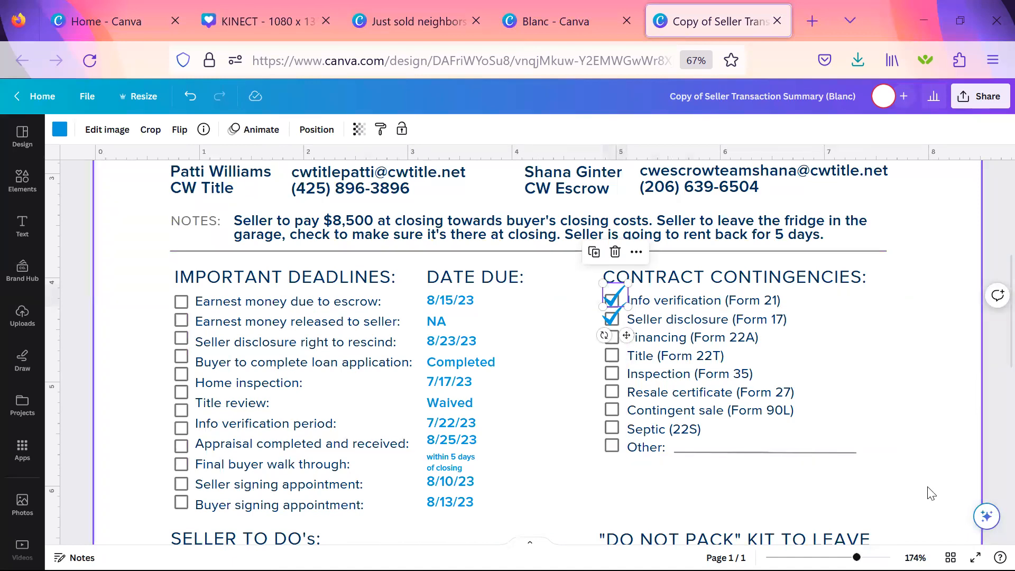
key(ctrl+v)
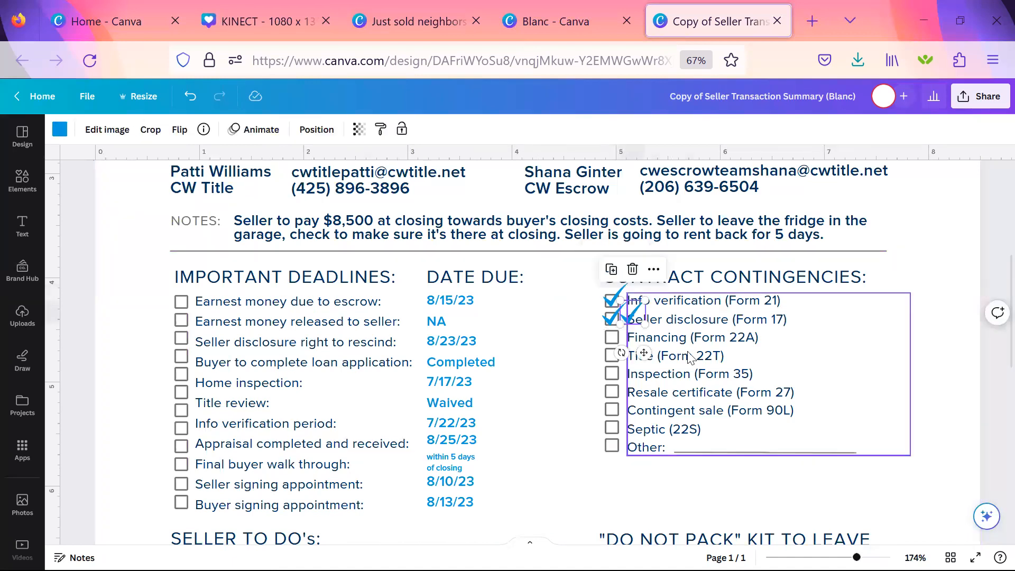
drag(643, 350, 576, 361)
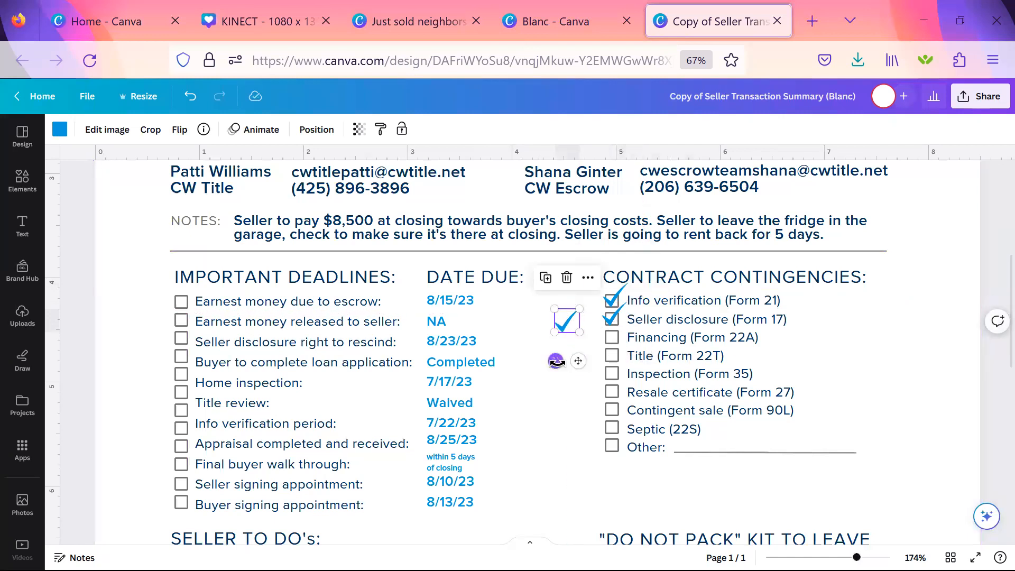
drag(574, 362, 564, 297)
mouse_move(552, 343)
mouse_down()
mouse_move(539, 351)
mouse_move(529, 328)
mouse_move(589, 345)
mouse_move(567, 344)
mouse_up()
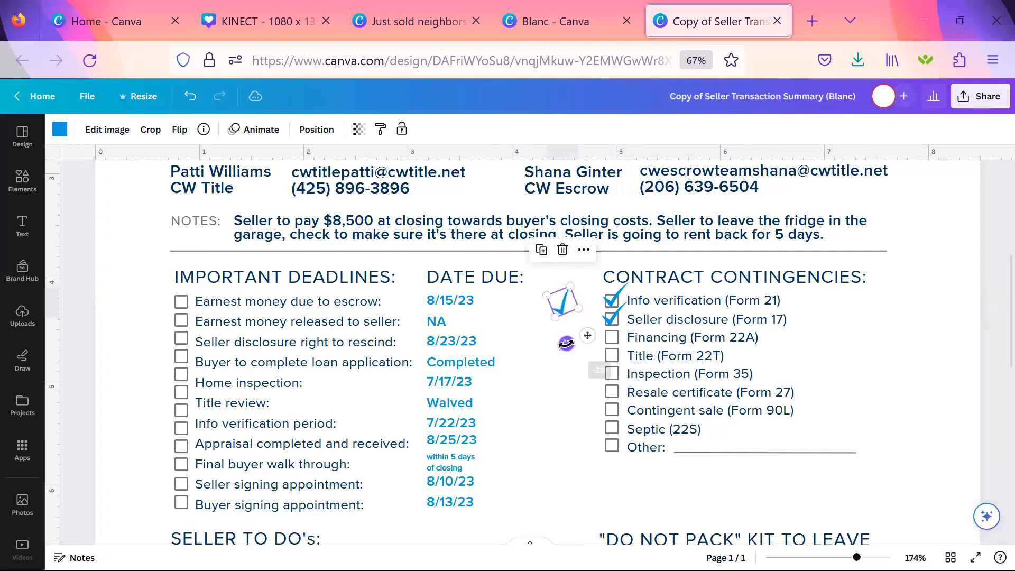
key(ctrl+z)
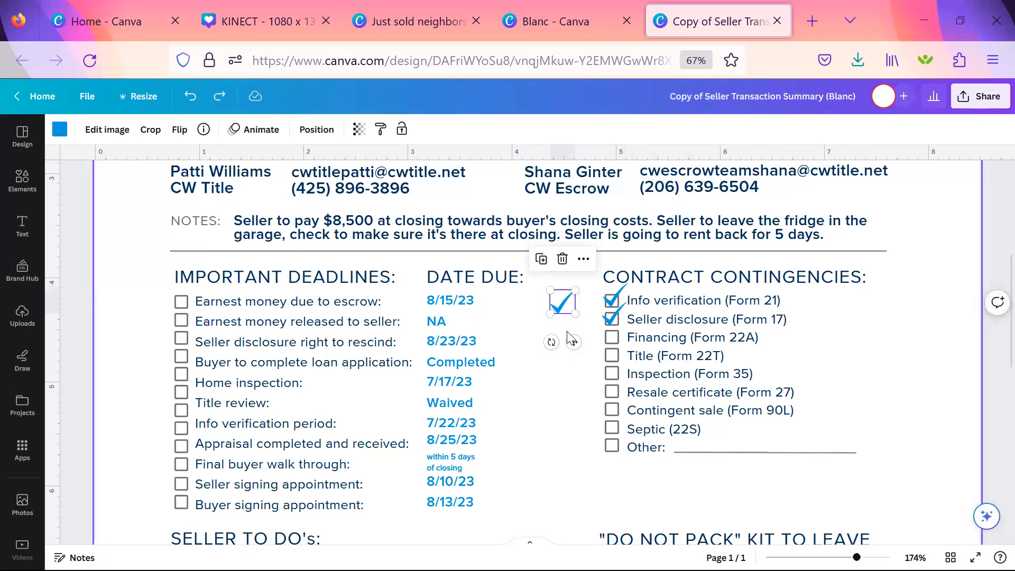
Move the copied check mark onto the "Earnest money due to escrow" checkbox and shrink it to fit the box.
drag(574, 308, 565, 305)
drag(571, 341, 199, 335)
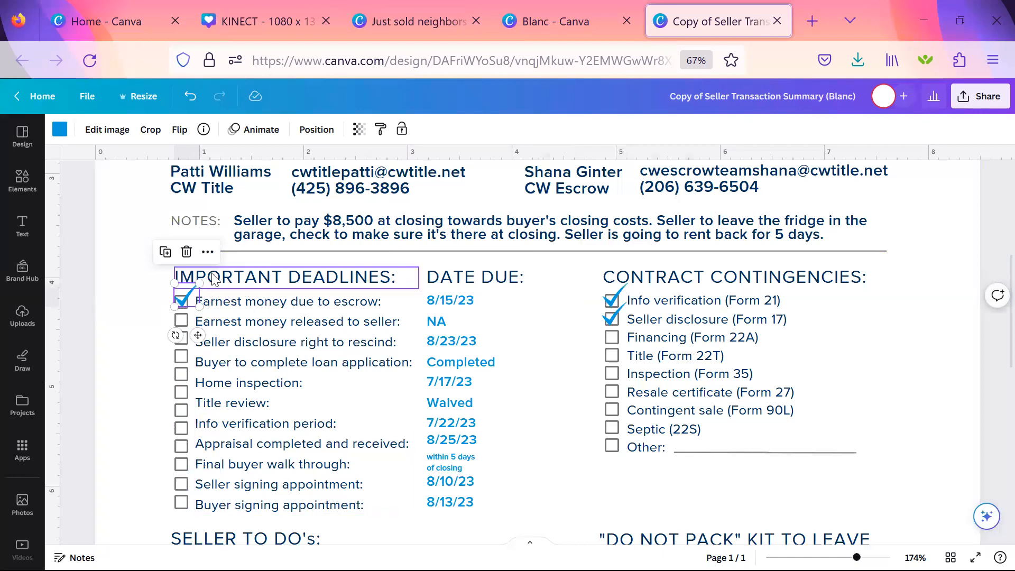
drag(200, 283, 191, 288)
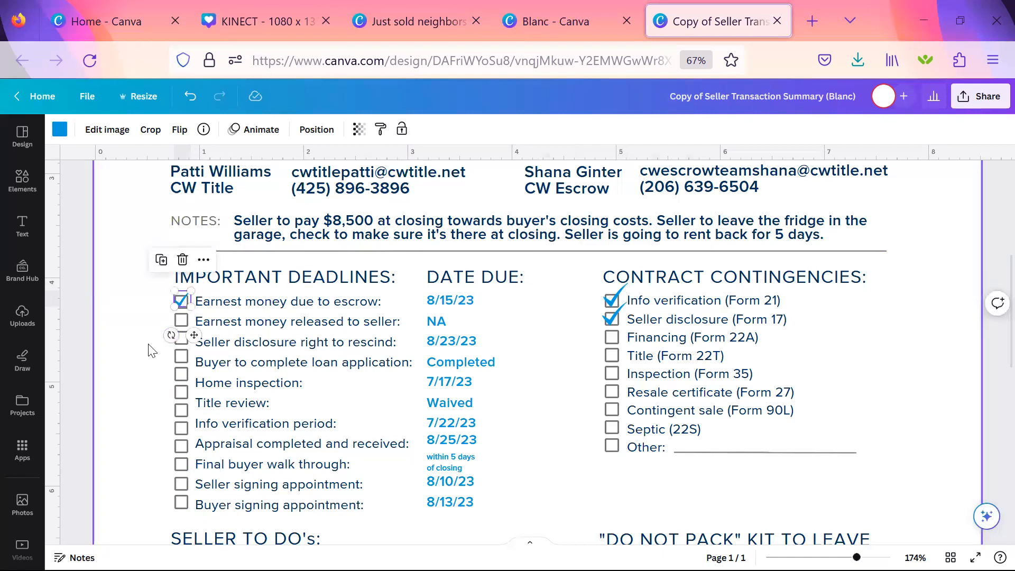
click(147, 324)
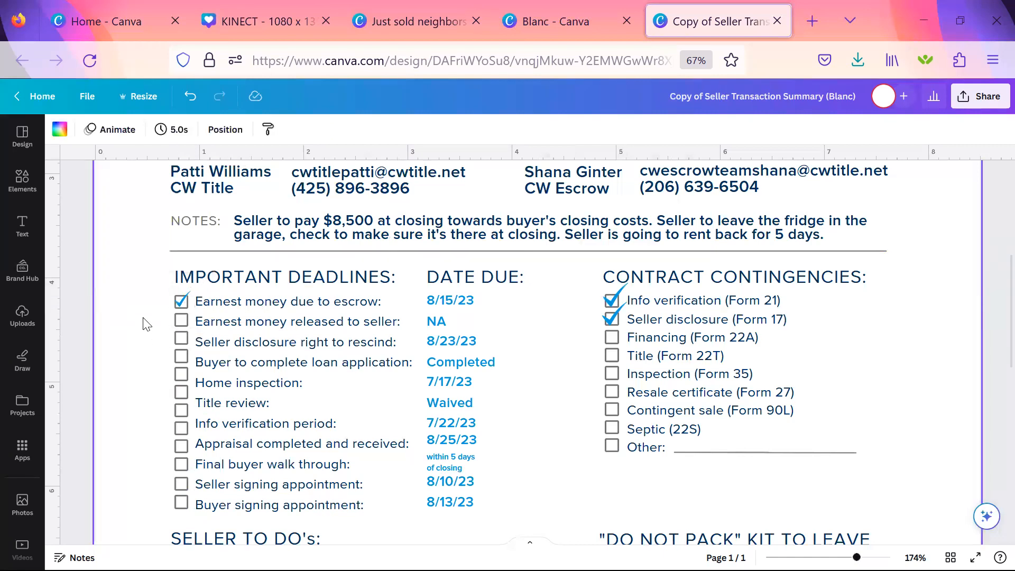
Review the contingencies, the seller to-do list, the "Do Not Pack" kit list and the broker footer.
scroll(146, 324, down, 1)
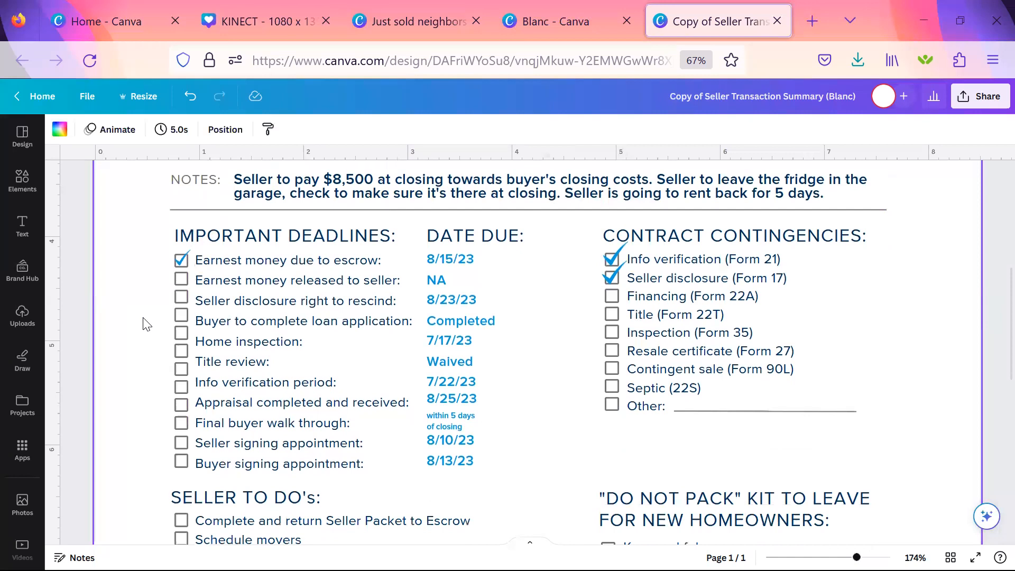
scroll(147, 323, down, 1)
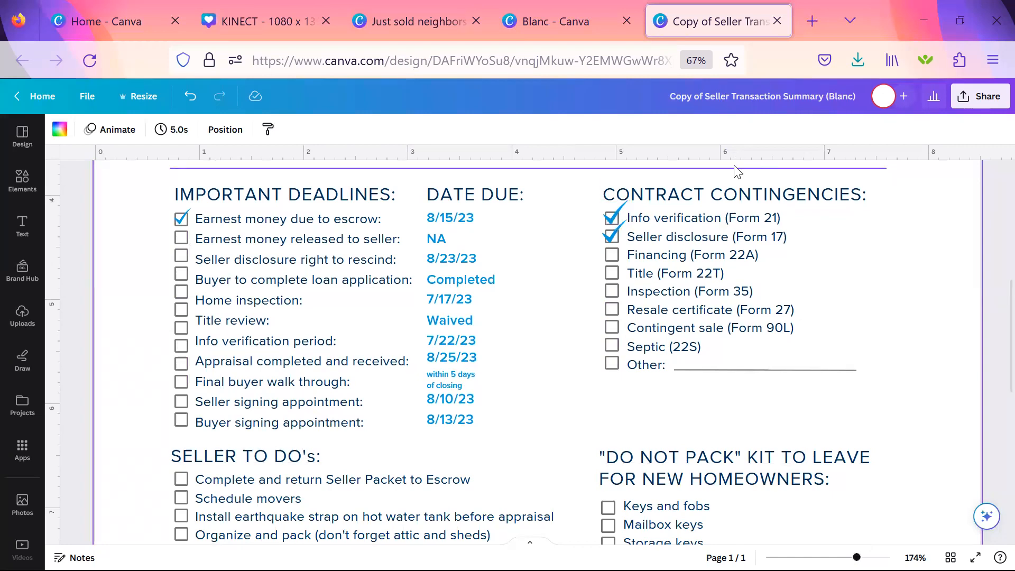
scroll(795, 317, down, 3)
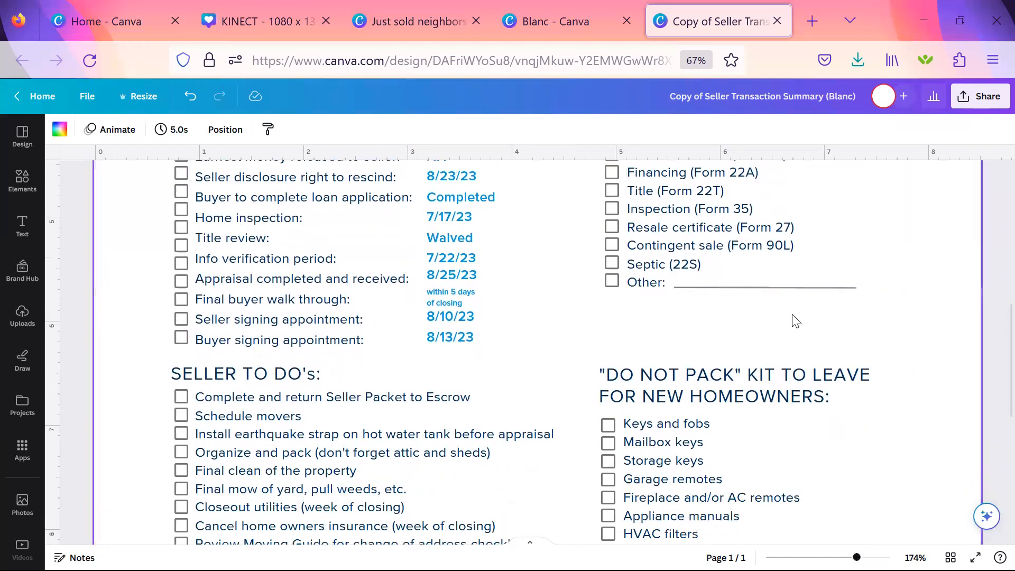
scroll(742, 352, down, 4)
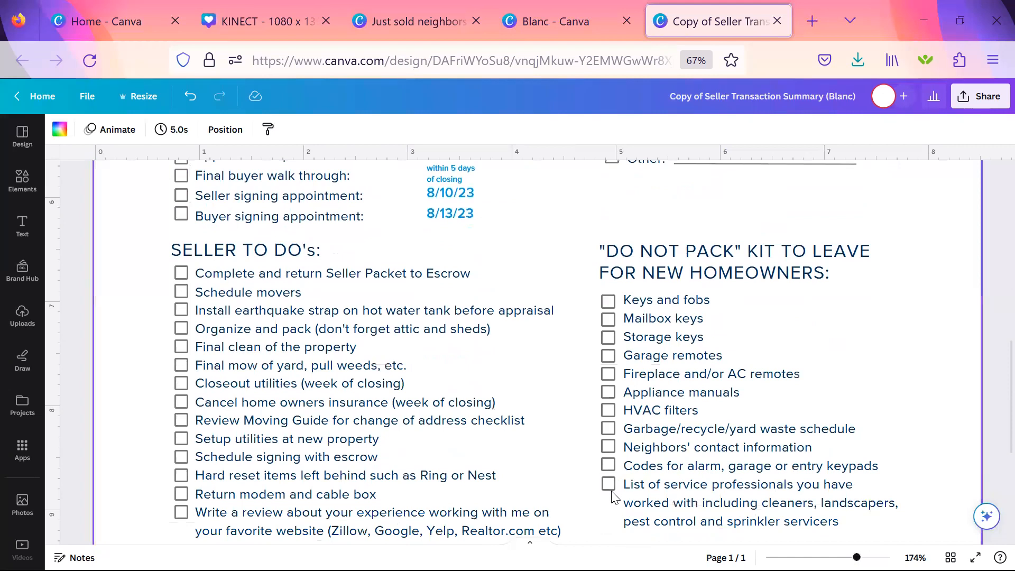
scroll(665, 402, down, 3)
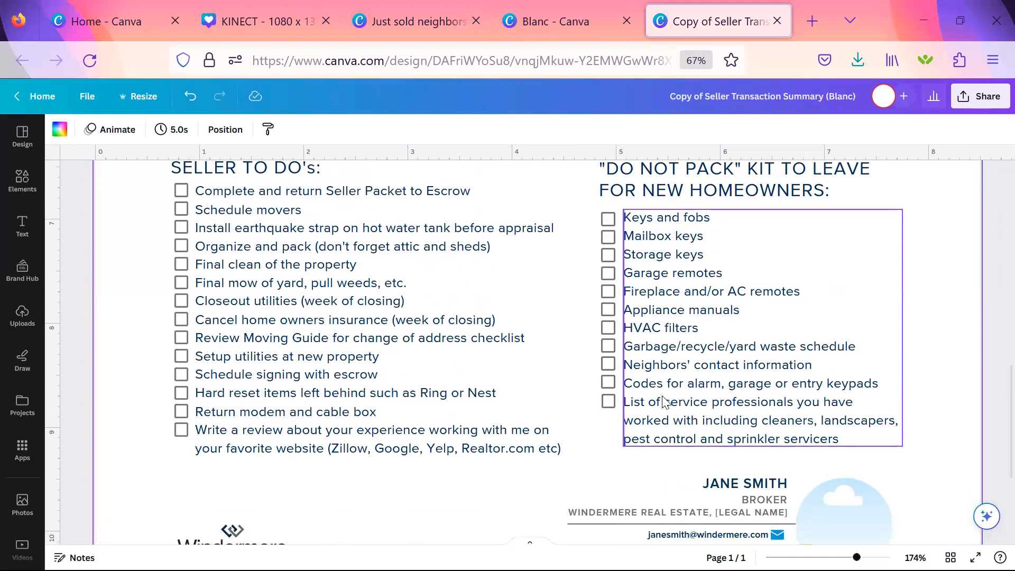
scroll(664, 402, down, 2)
scroll(664, 402, down, 2)
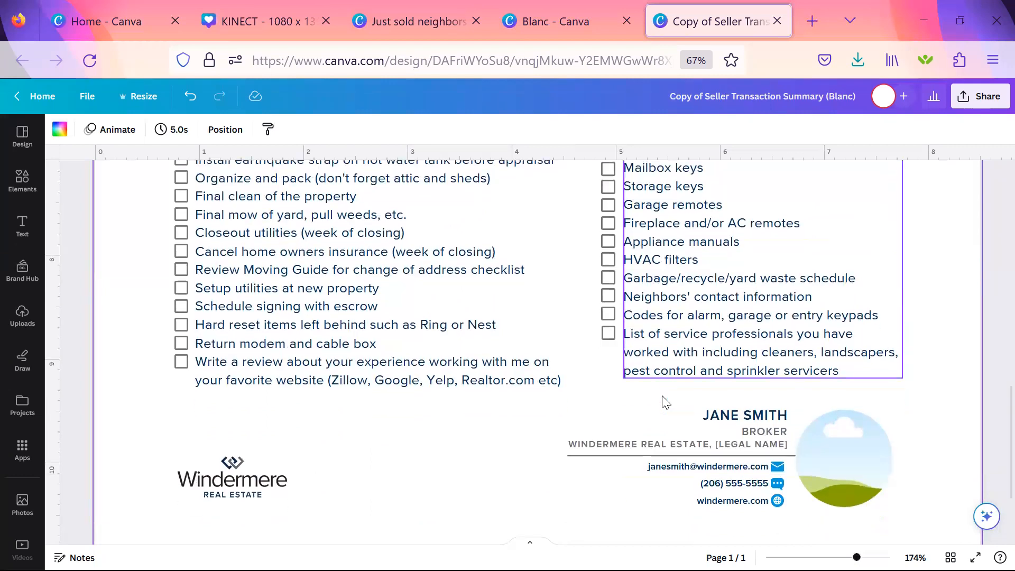
scroll(665, 403, up, 2)
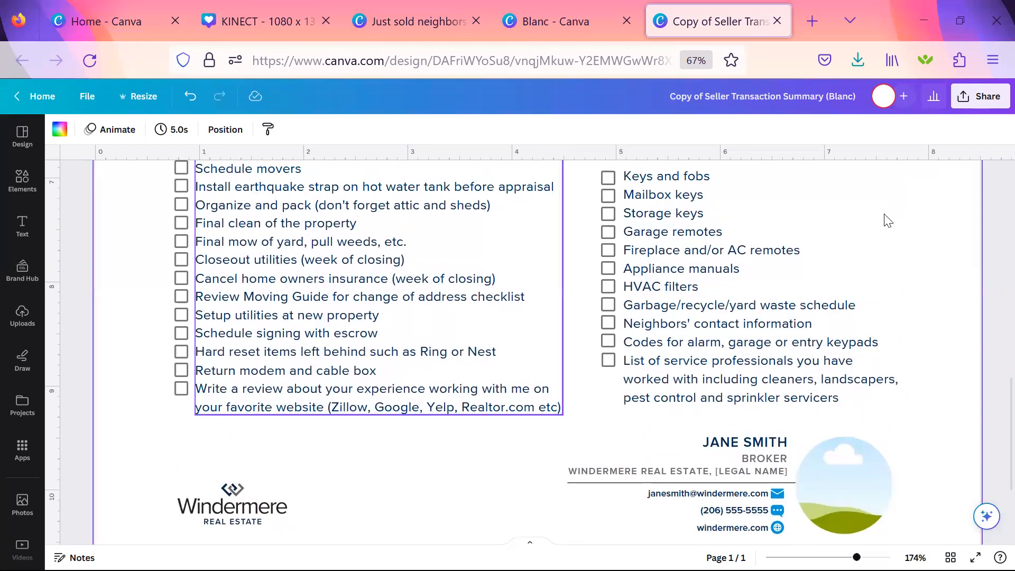
scroll(855, 270, down, 4)
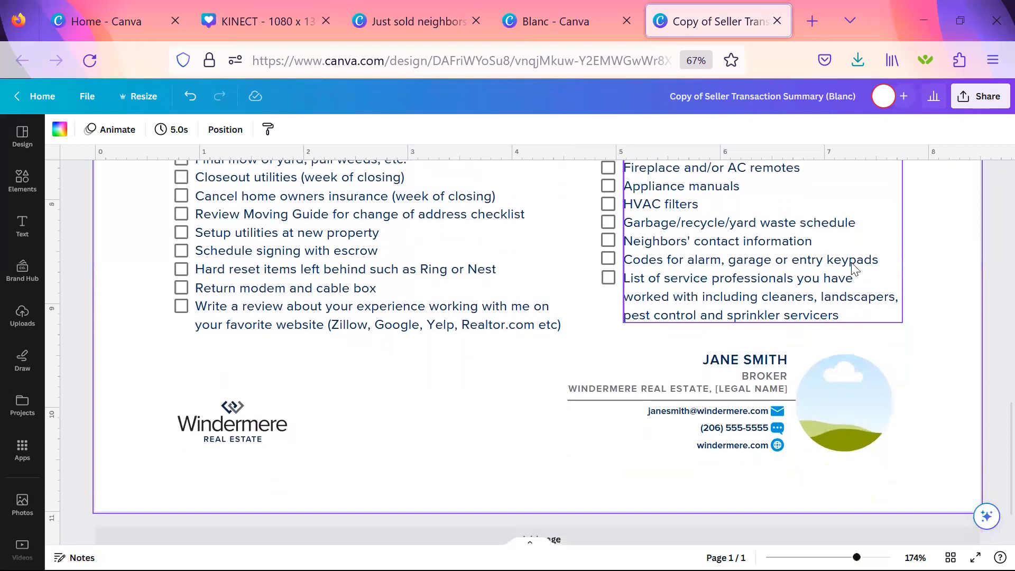
Fill the circular photo frame beside the broker's contact details with the uploaded headshot of the woman in a white jacket.
click(837, 399)
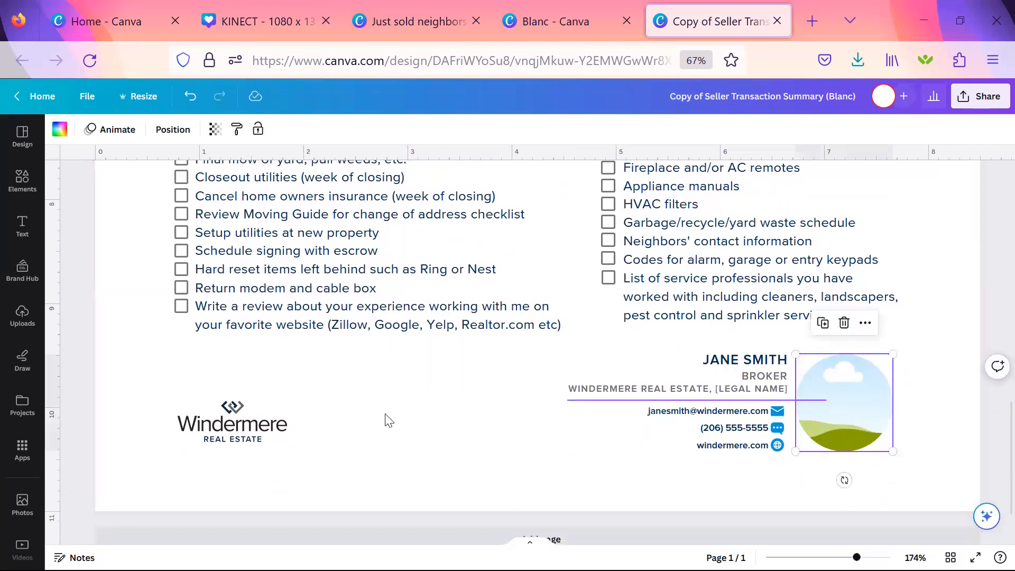
click(394, 400)
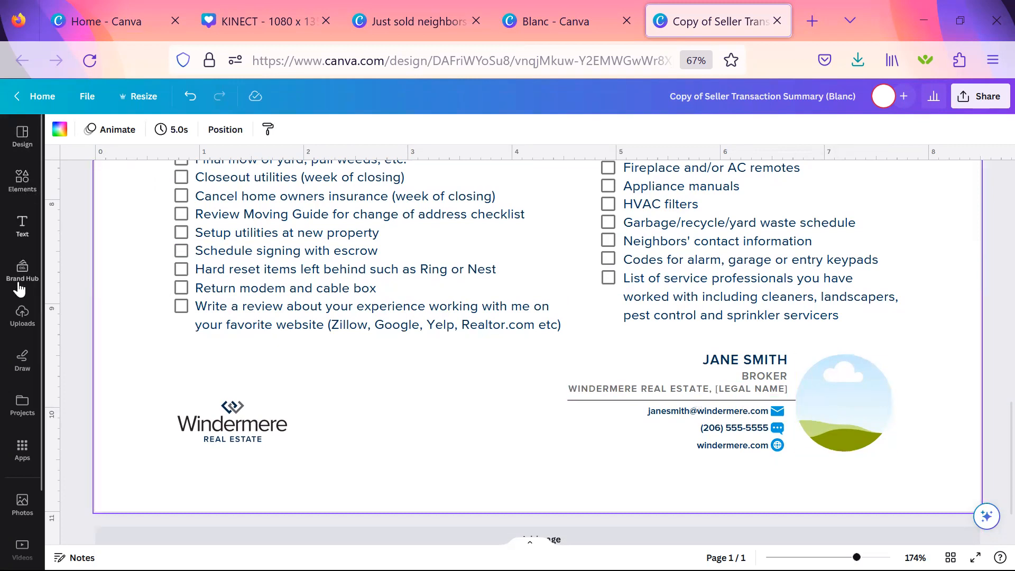
click(20, 315)
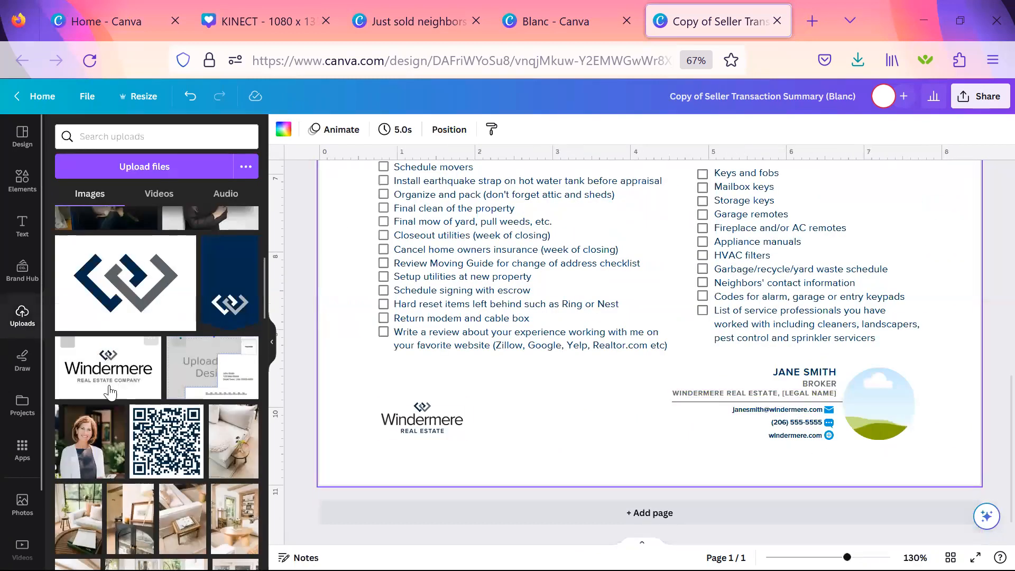
scroll(95, 442, up, 1)
scroll(94, 444, down, 1)
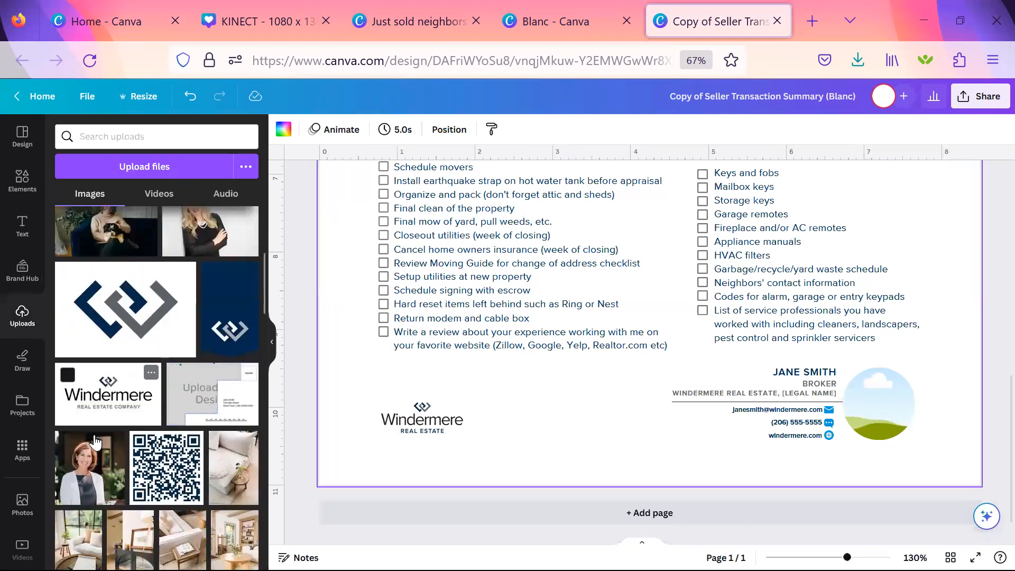
drag(275, 418, 877, 397)
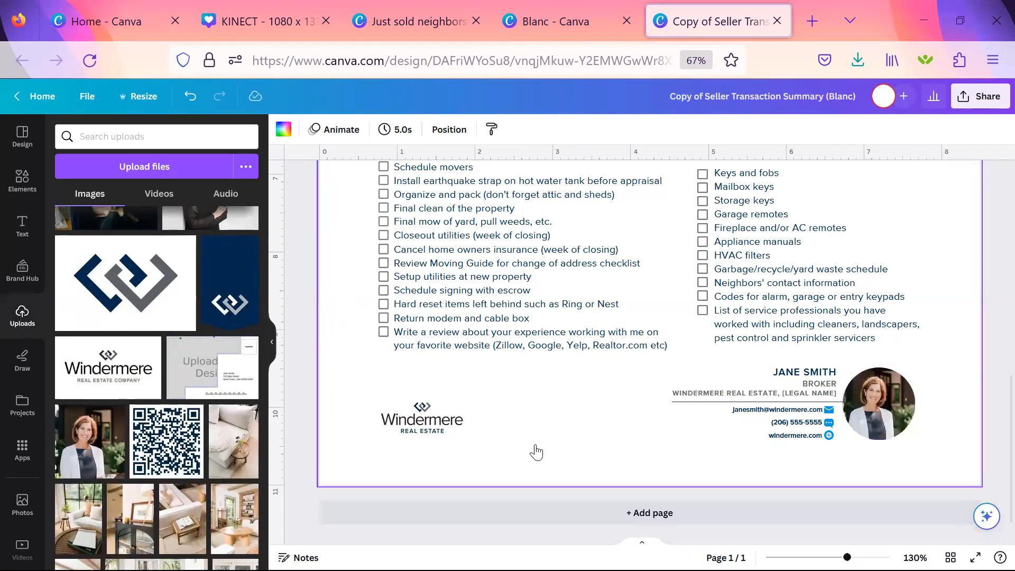
Crop the broker's headshot by enlarging the photo inside its circular frame and repositioning it so the face fills the circle.
click(273, 342)
click(873, 423)
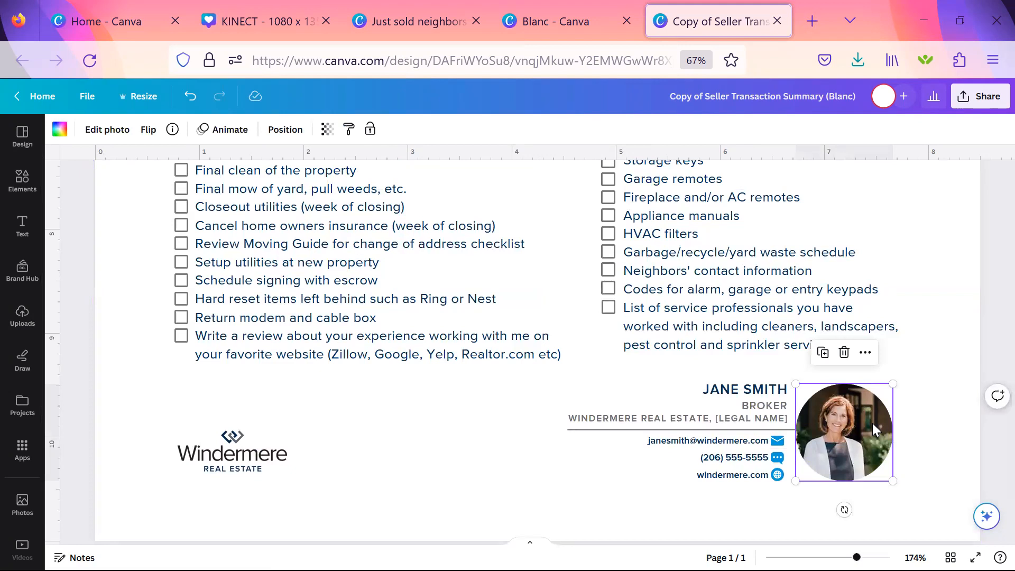
click(117, 137)
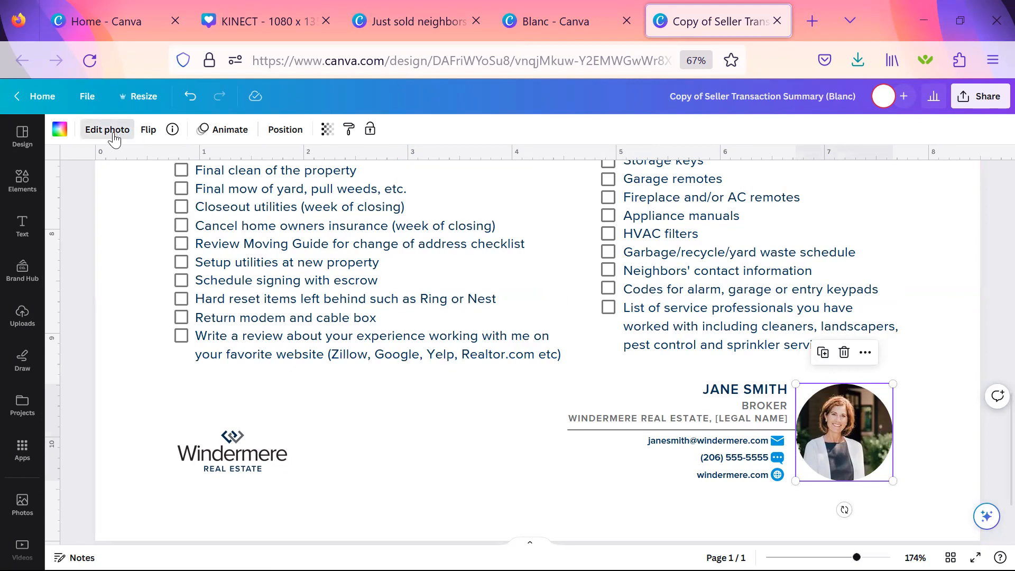
click(121, 127)
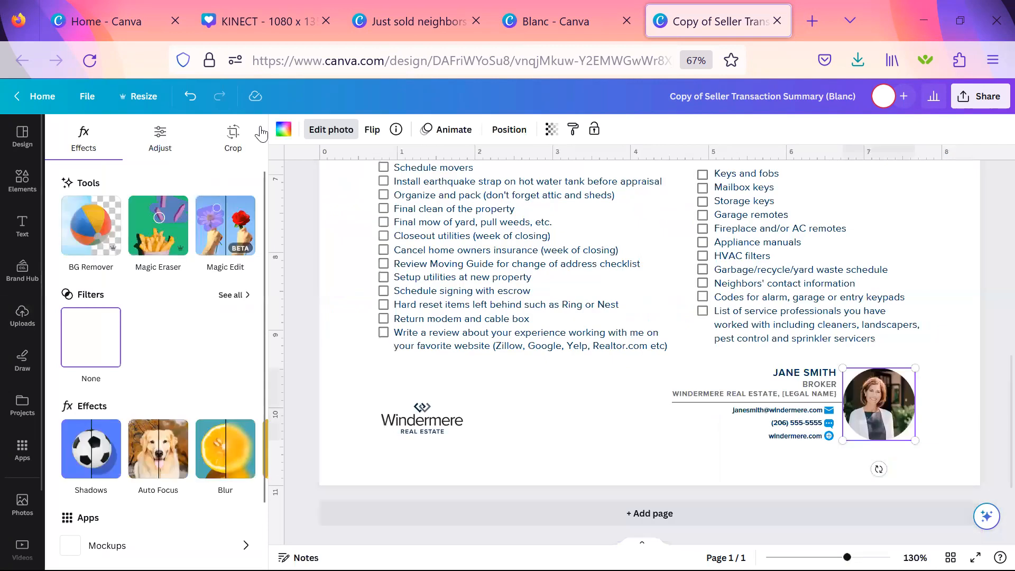
click(237, 148)
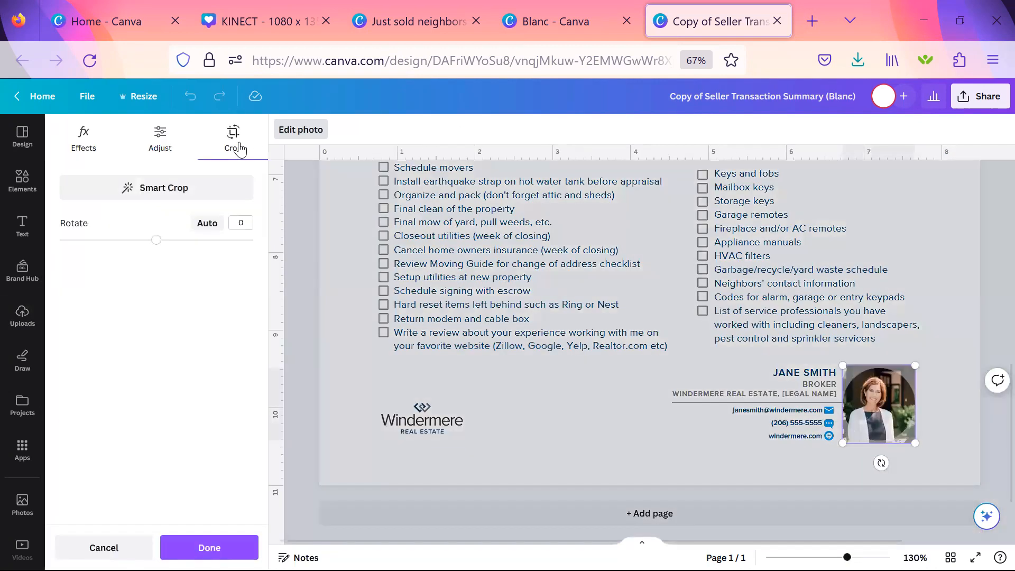
drag(915, 365, 952, 326)
drag(902, 382, 887, 421)
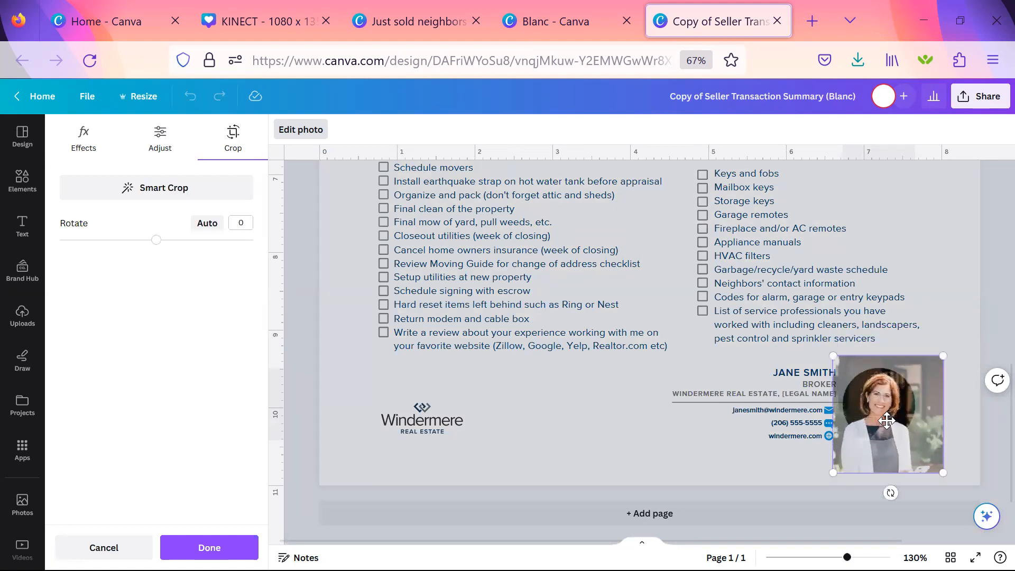
click(583, 428)
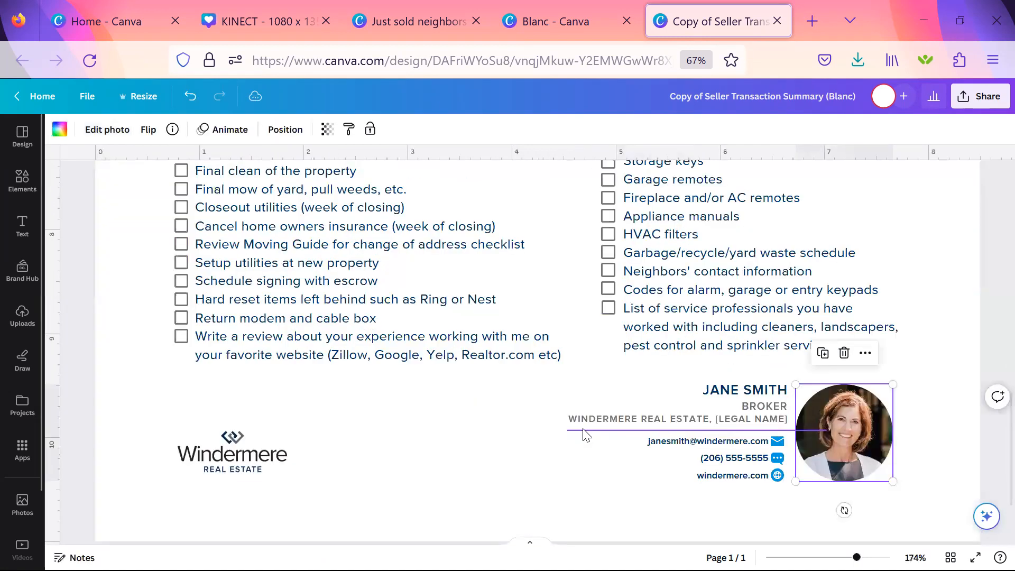
click(928, 394)
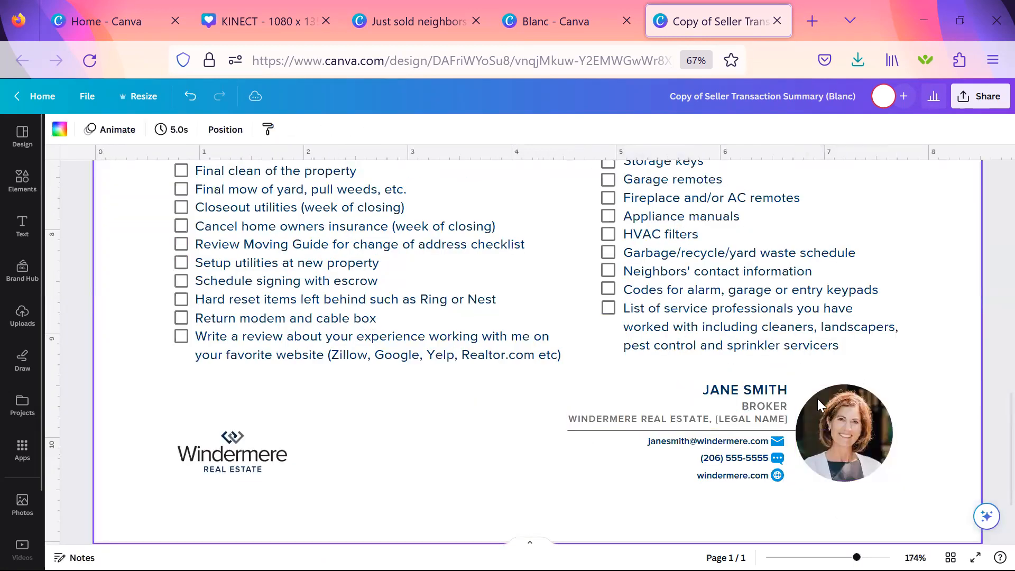
Bring the thin divider line in the broker's contact block to the front, and send it backward behind the headshot again.
click(787, 432)
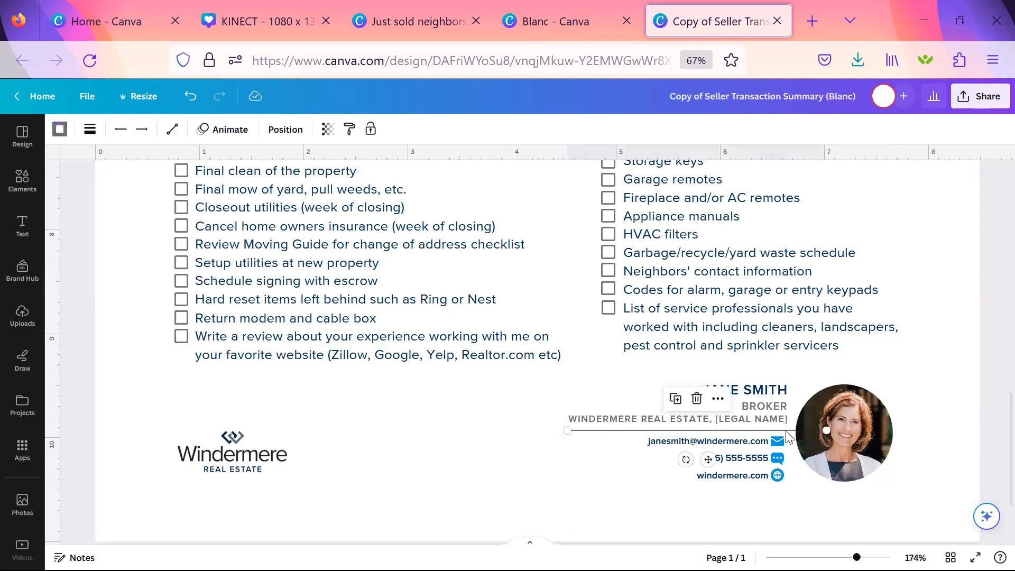
click(288, 130)
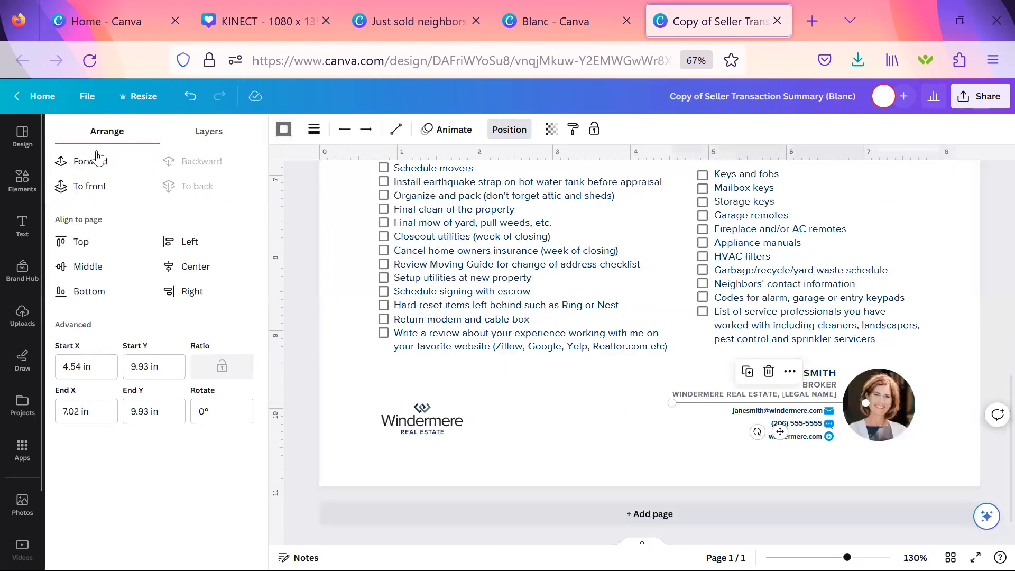
click(93, 186)
click(642, 442)
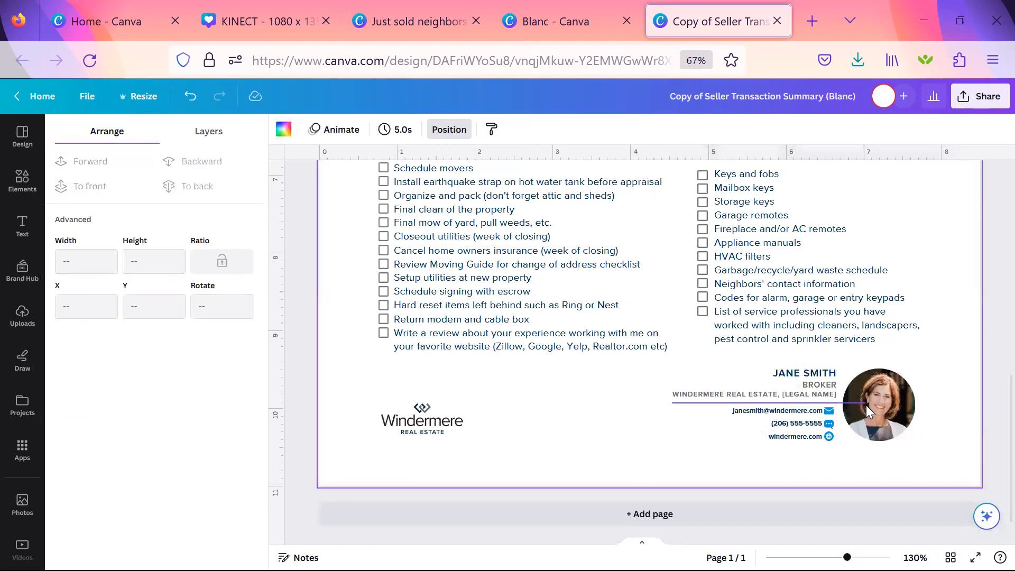
click(824, 411)
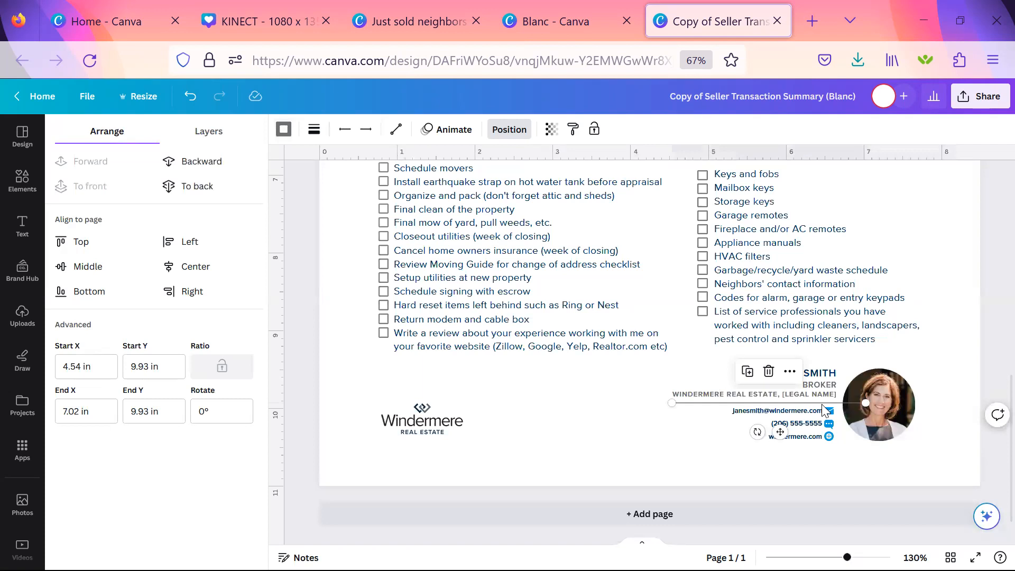
click(221, 166)
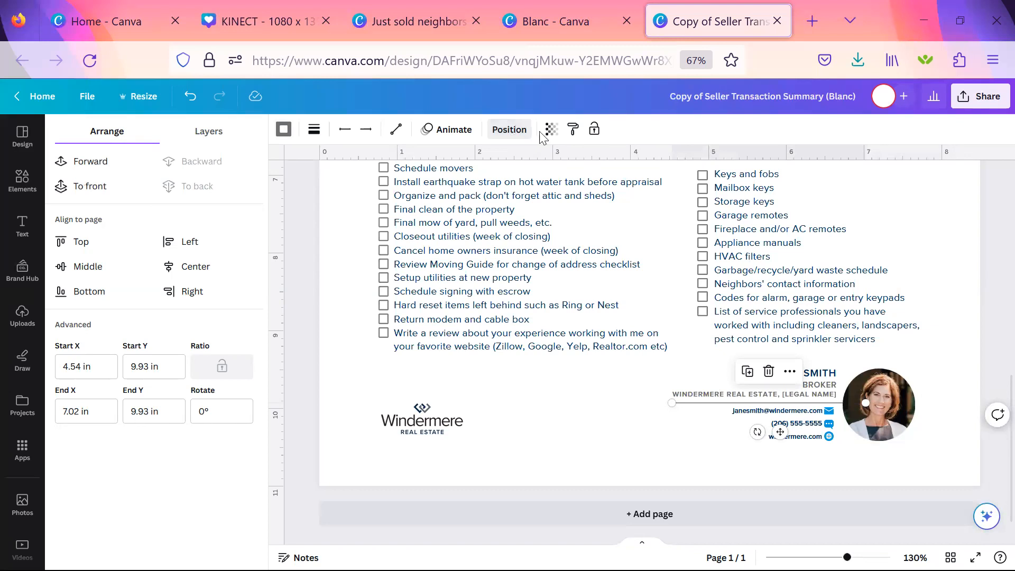
click(605, 432)
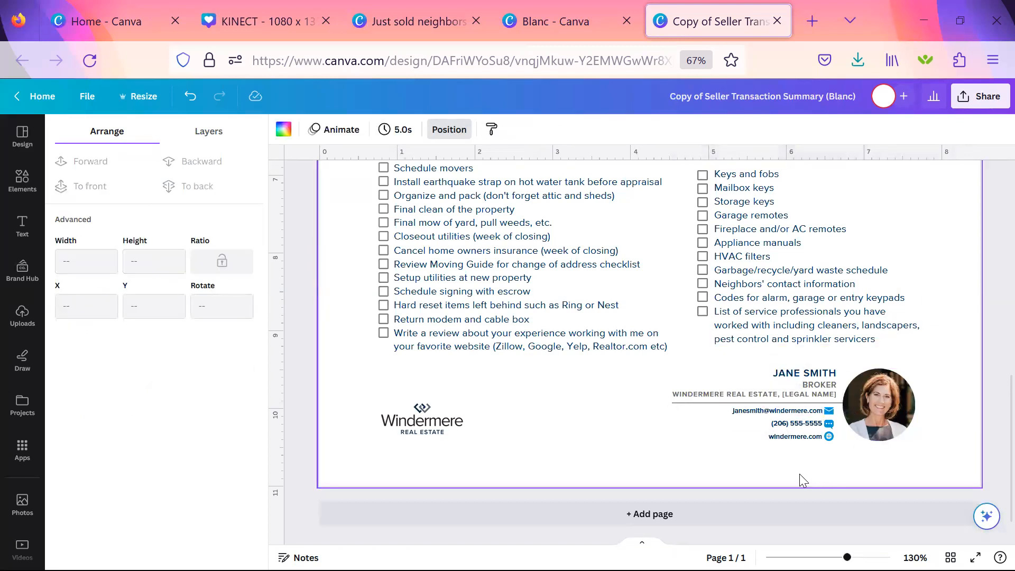
Recolor the email, text message and website icons beside the broker's contact details with the brand palette's dark navy.
click(831, 415)
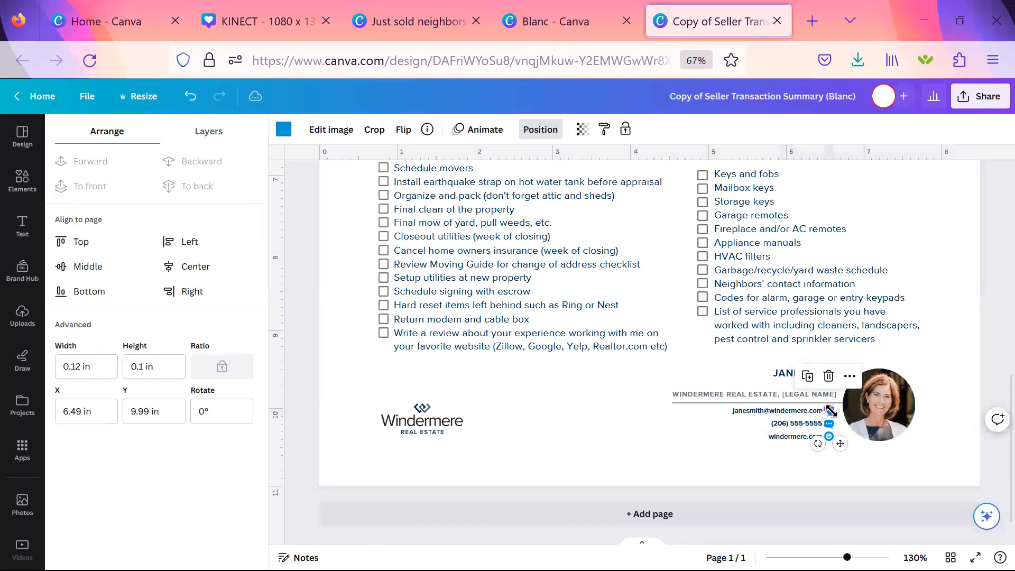
click(284, 129)
click(174, 339)
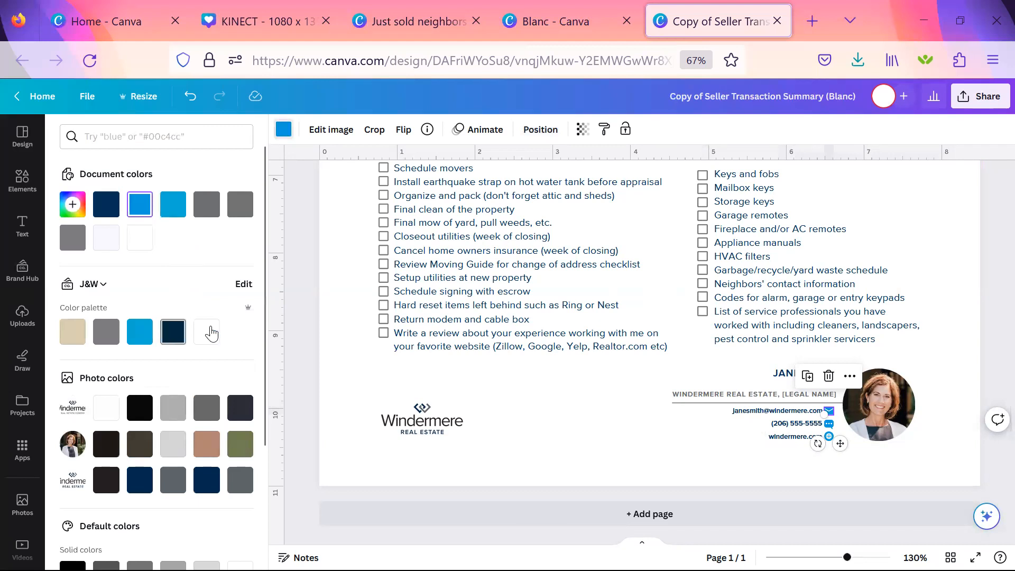
click(829, 429)
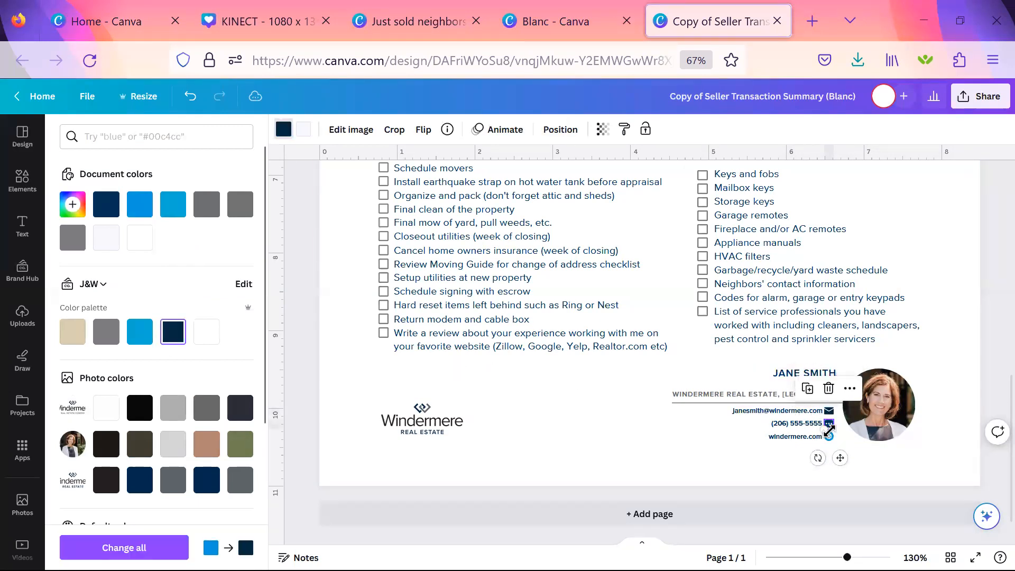
click(829, 438)
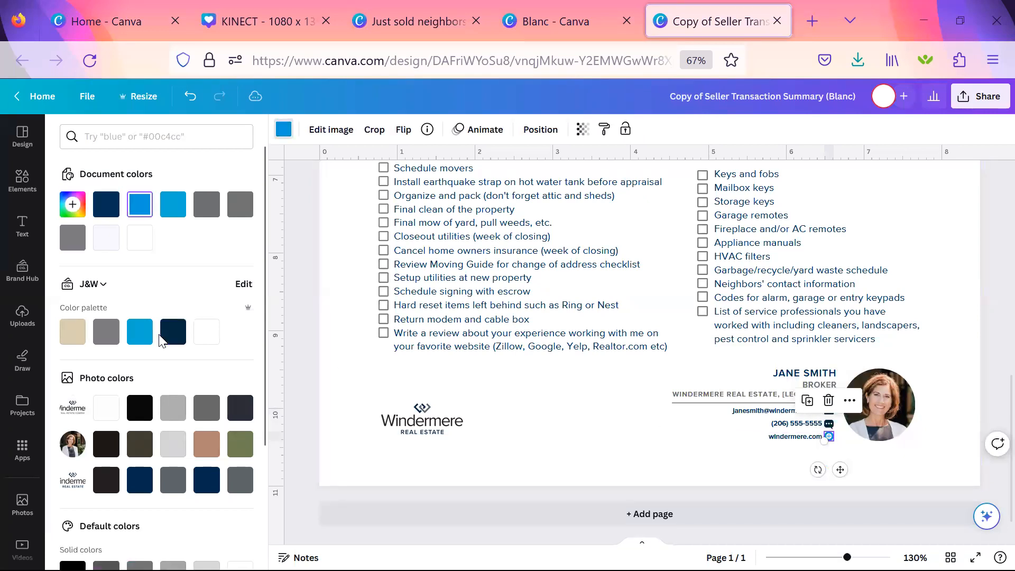
click(172, 338)
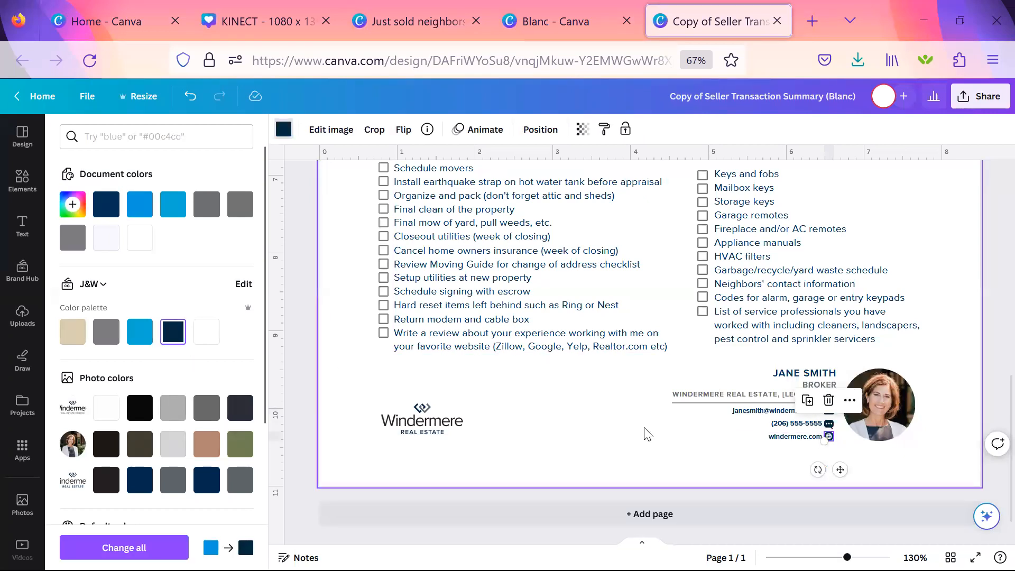
click(648, 434)
Review the completed summary up to its heading and save the design.
scroll(648, 434, up, 4)
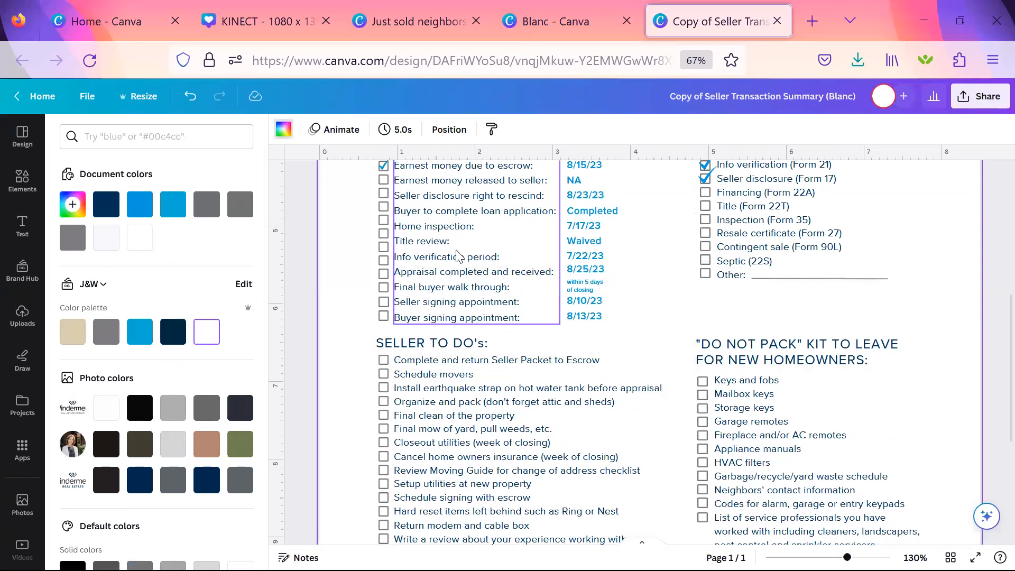
scroll(458, 256, up, 2)
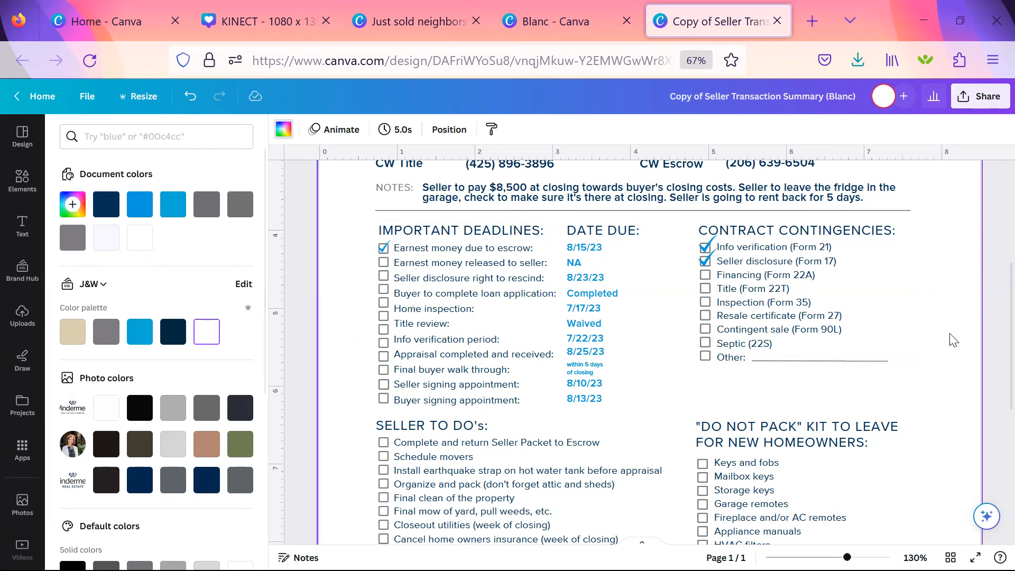
scroll(954, 340, up, 5)
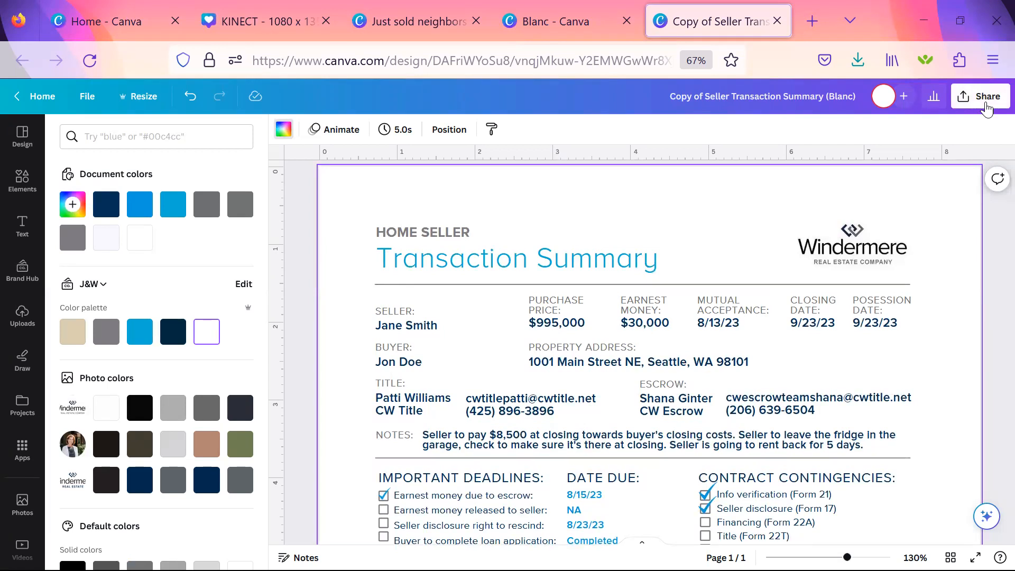
click(87, 97)
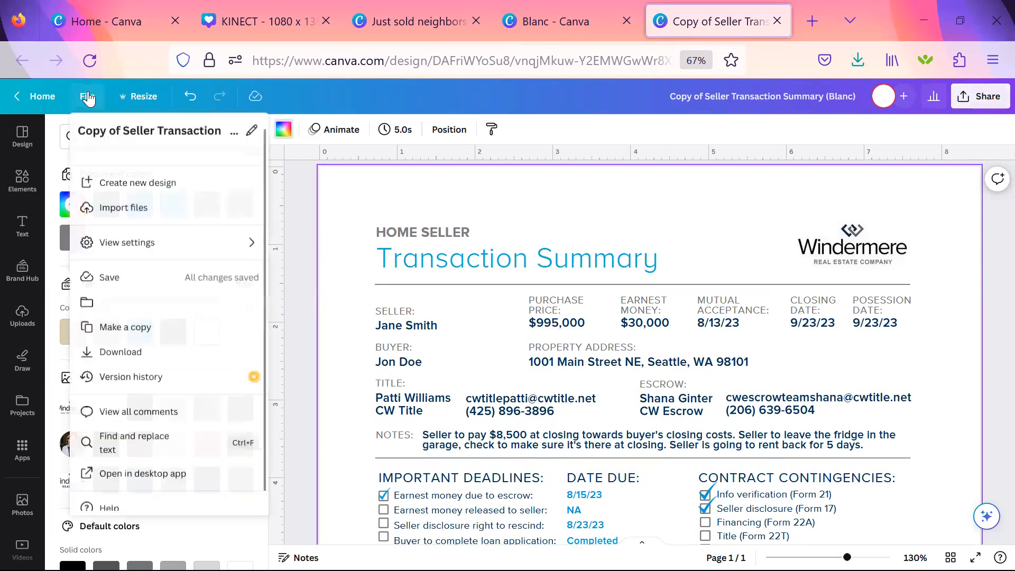
click(146, 284)
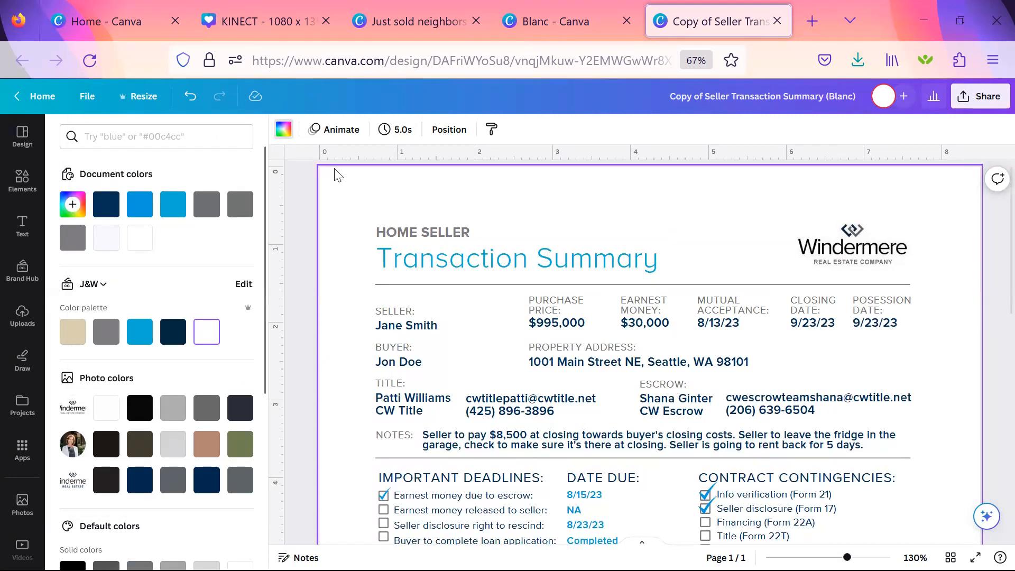
Save the design to a new folder named "testing" and open that folder.
click(85, 104)
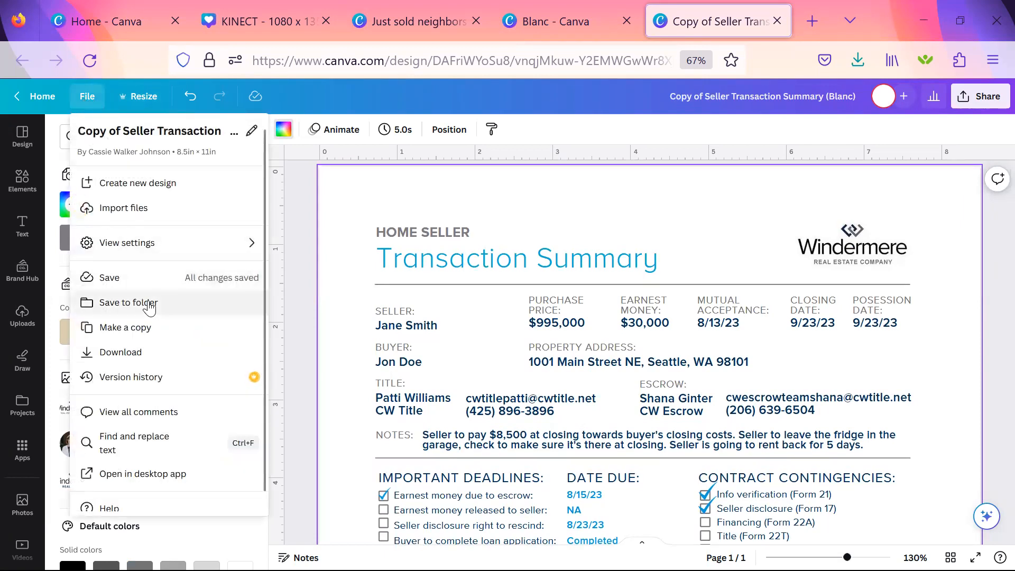
click(112, 304)
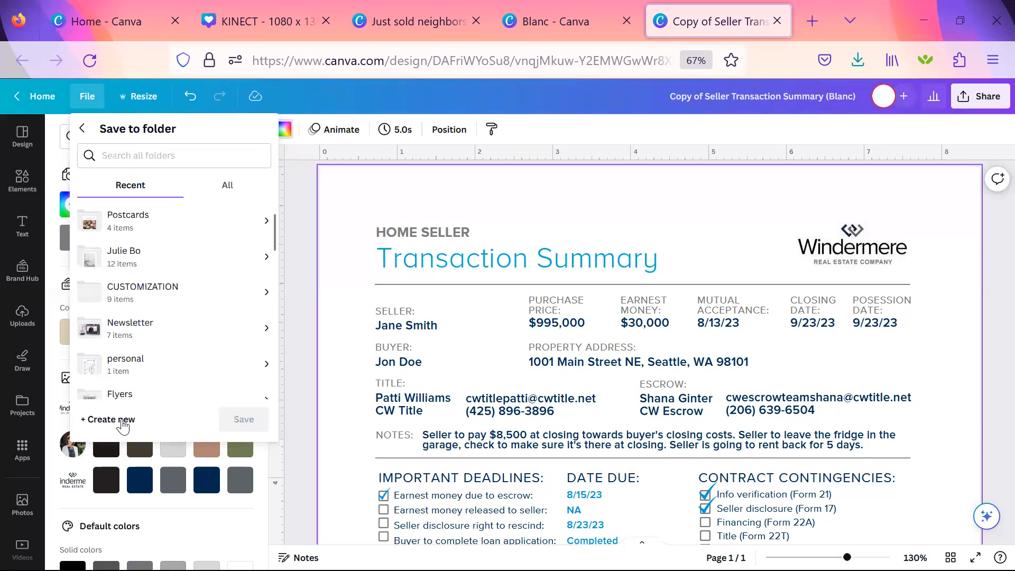
click(121, 421)
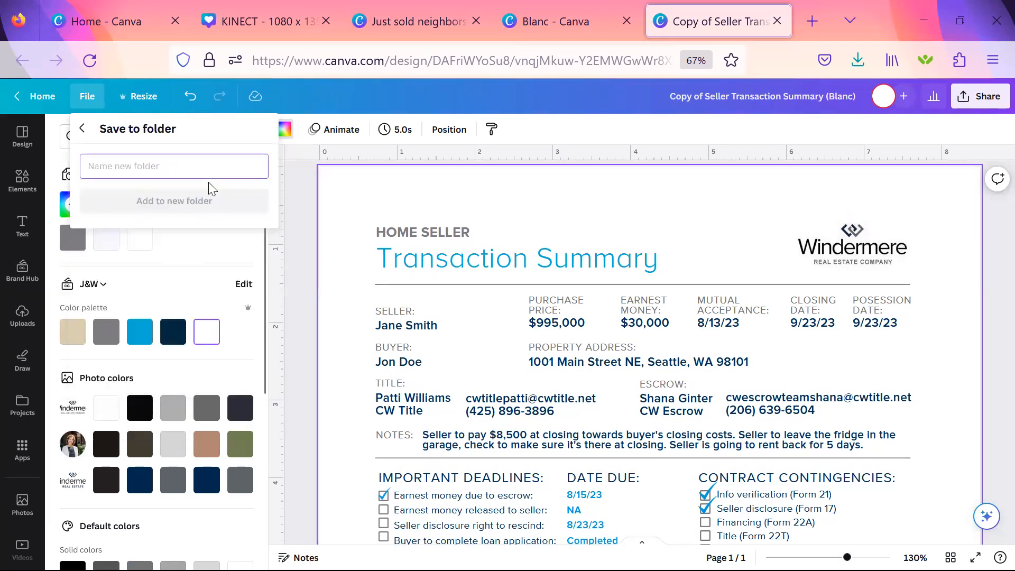
text(testing)
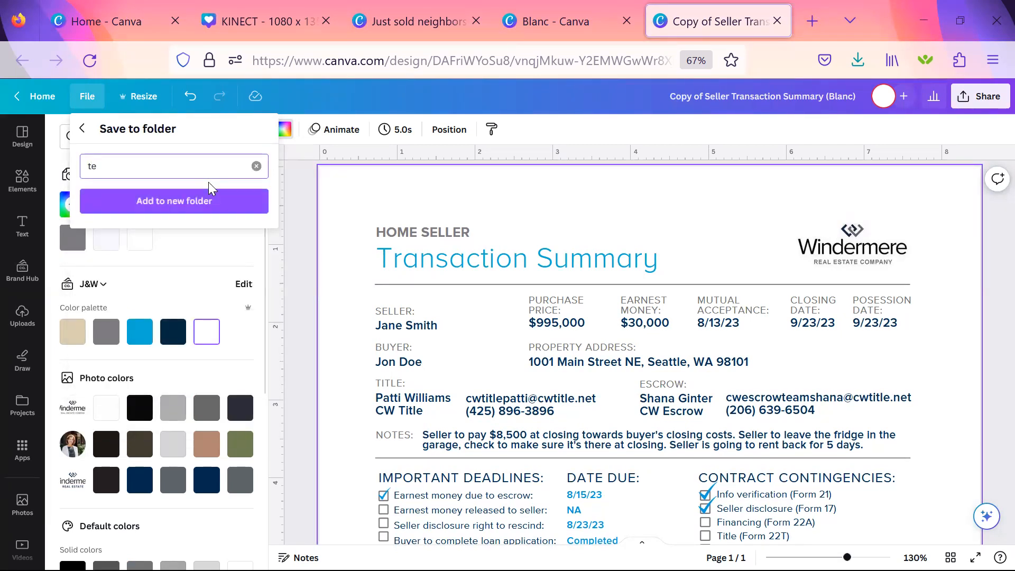
click(208, 197)
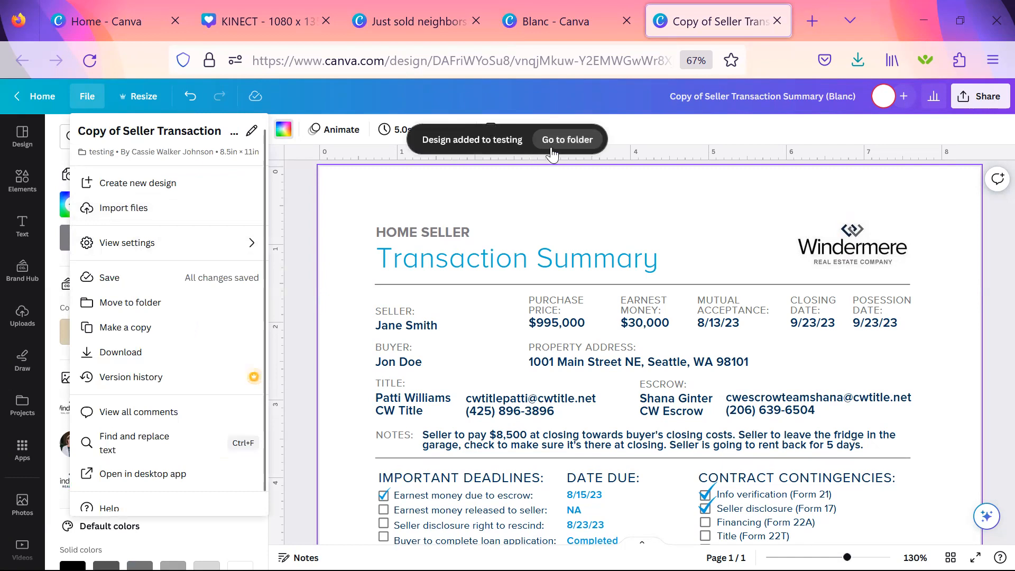
click(577, 141)
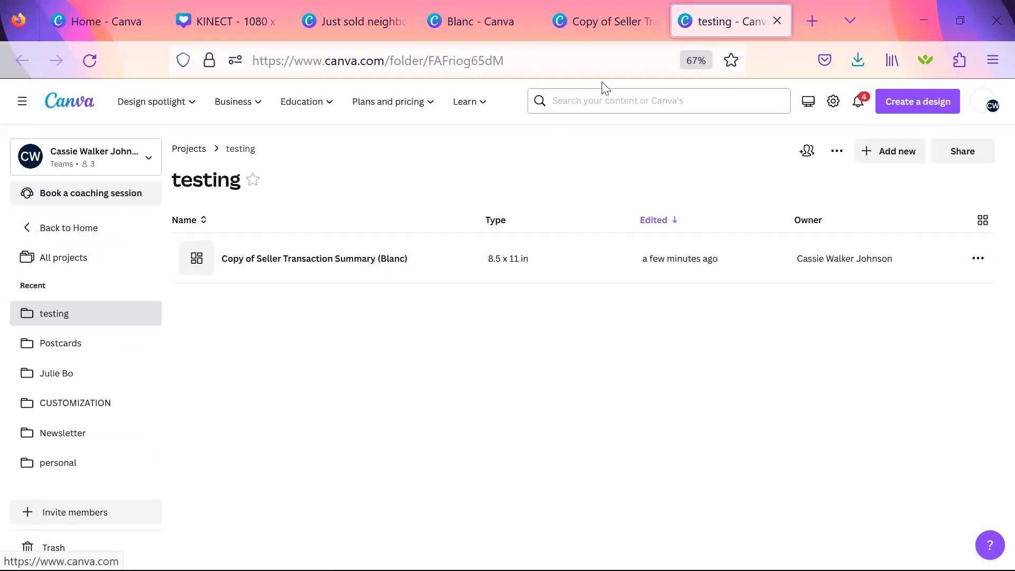
Return to the design and rename it with the seller's surname followed by "Transaction Summary".
click(626, 24)
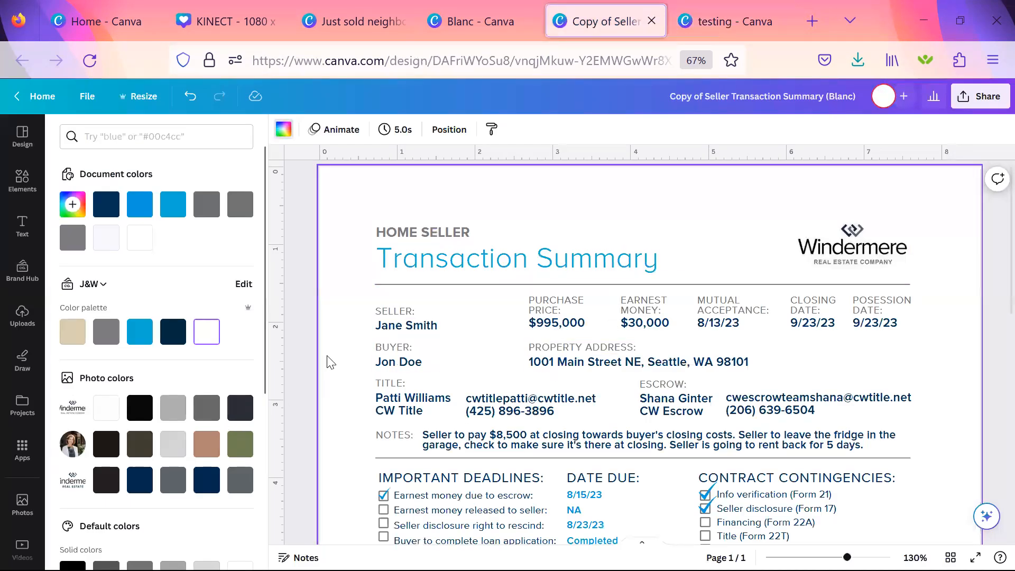
click(984, 104)
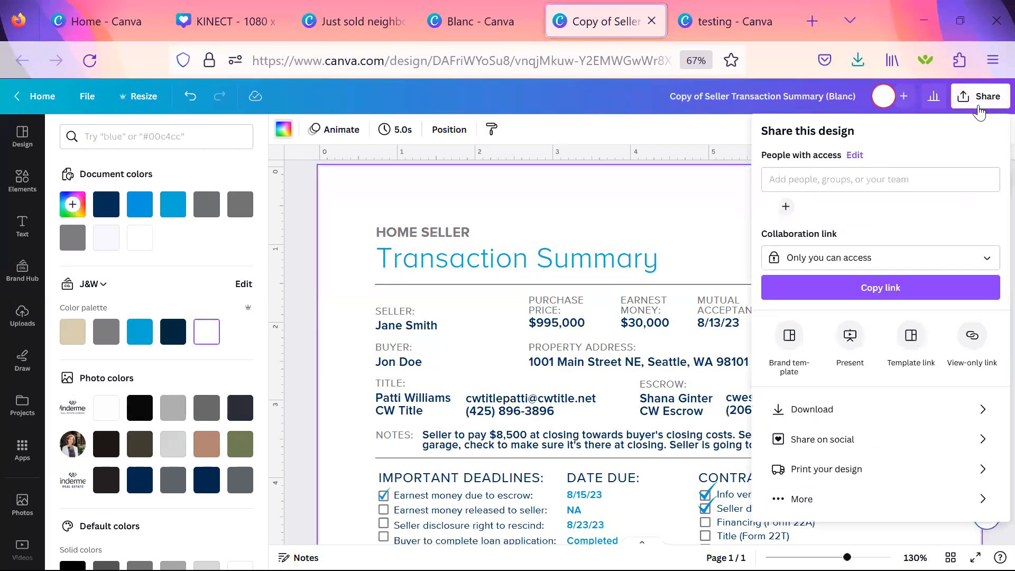
click(759, 99)
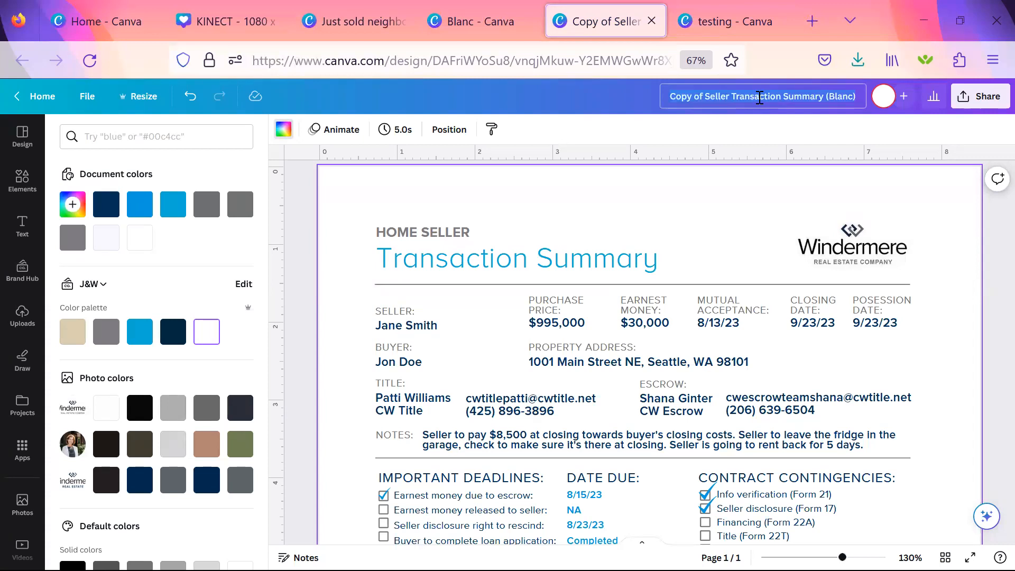
text(Smith)
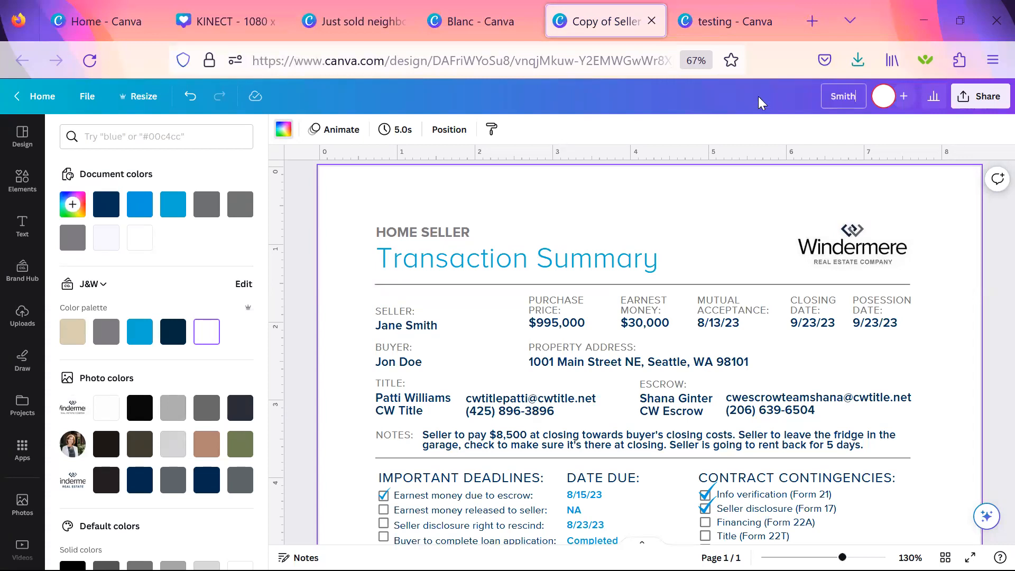
text( Transaction Summary)
key(Return)
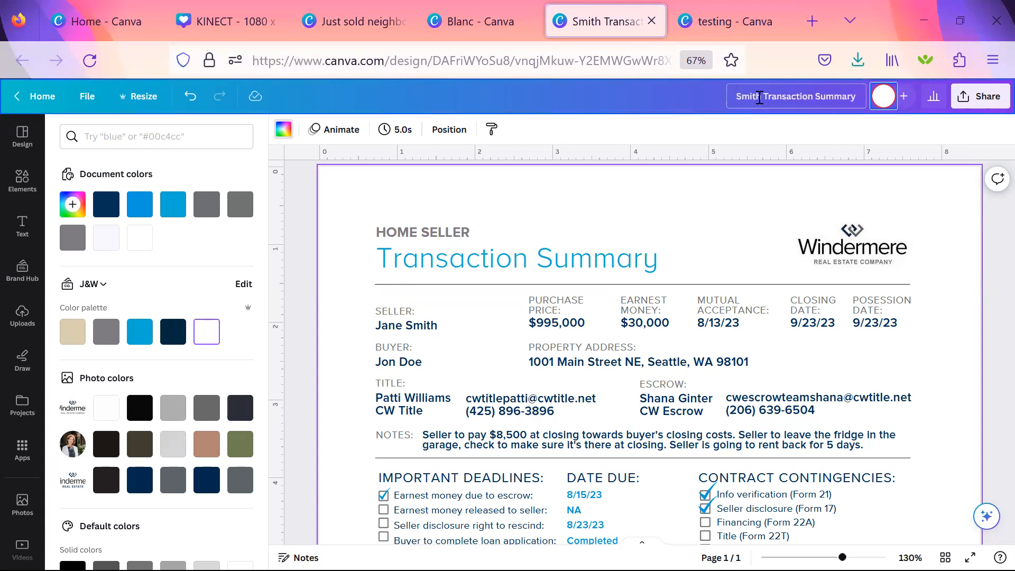
Download the transaction summary as a PDF Standard file and open the downloaded PDF.
click(980, 102)
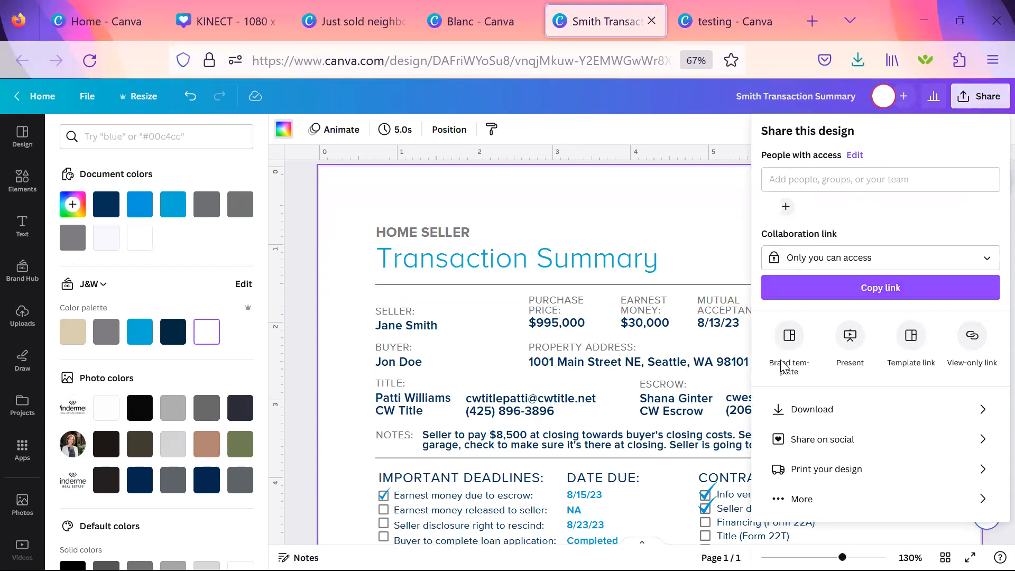
click(841, 416)
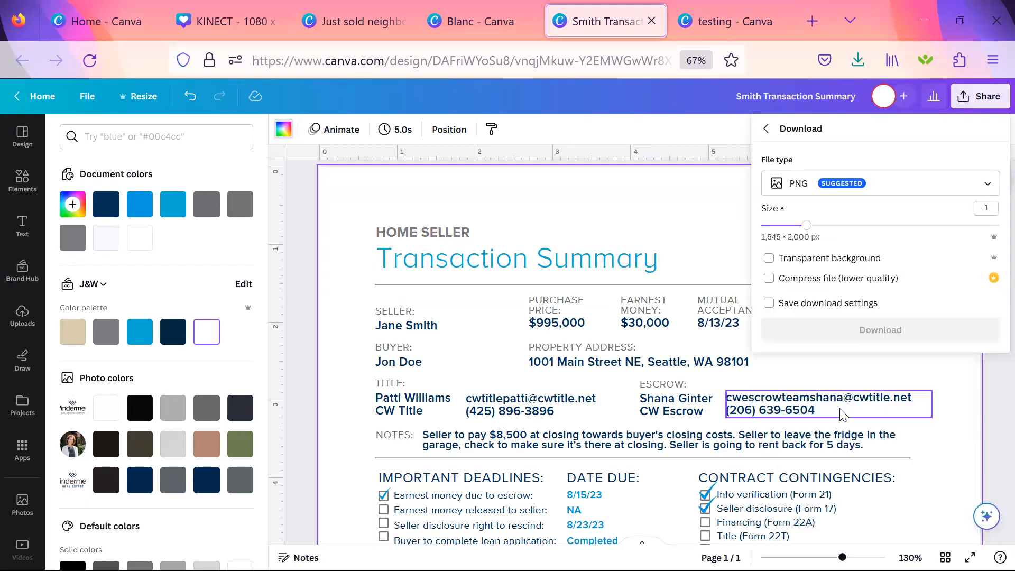
click(897, 191)
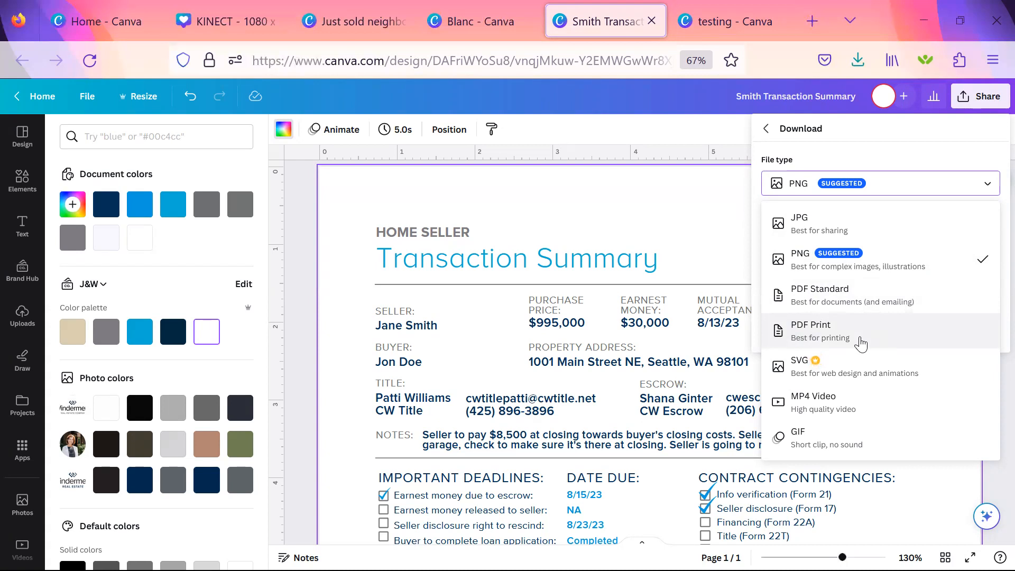
click(903, 300)
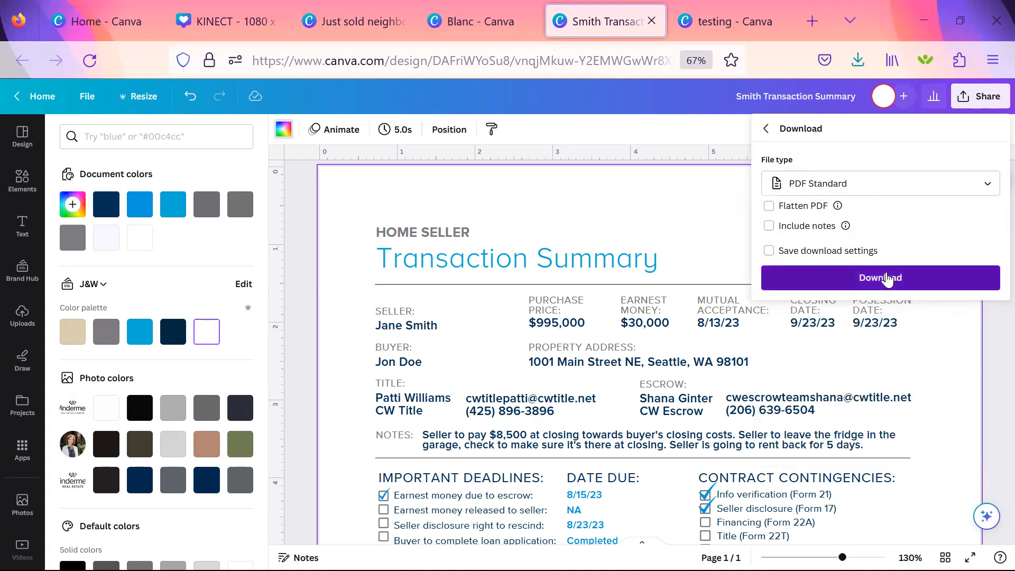
click(887, 278)
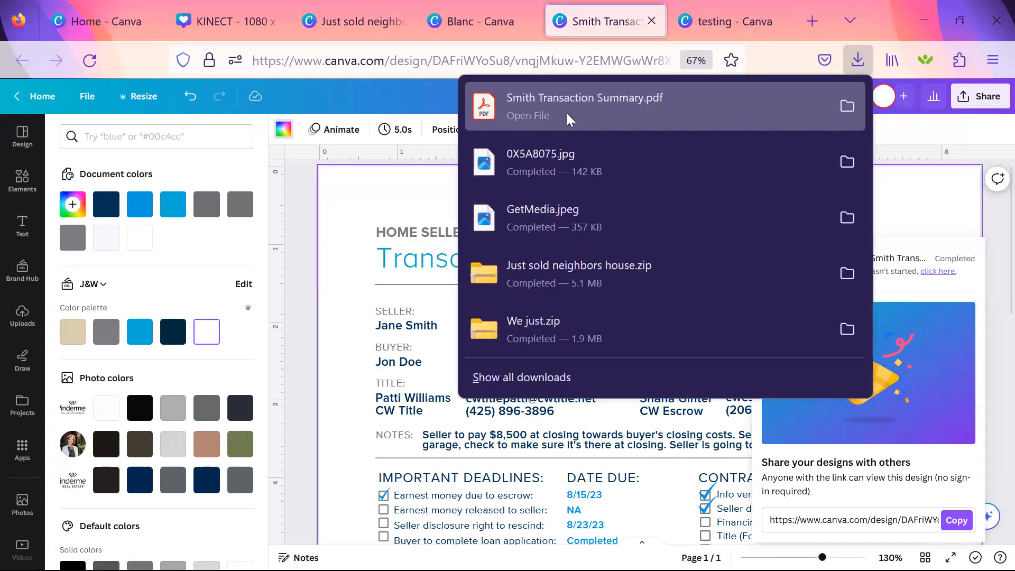
click(567, 113)
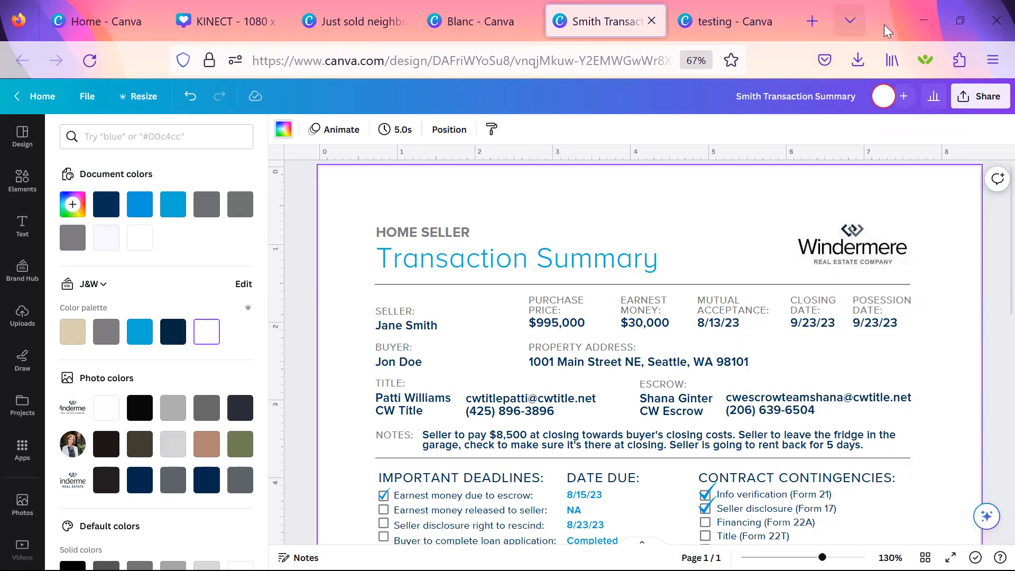
Download the transaction summary as a JPG at size 3.125 with quality 84.
click(973, 100)
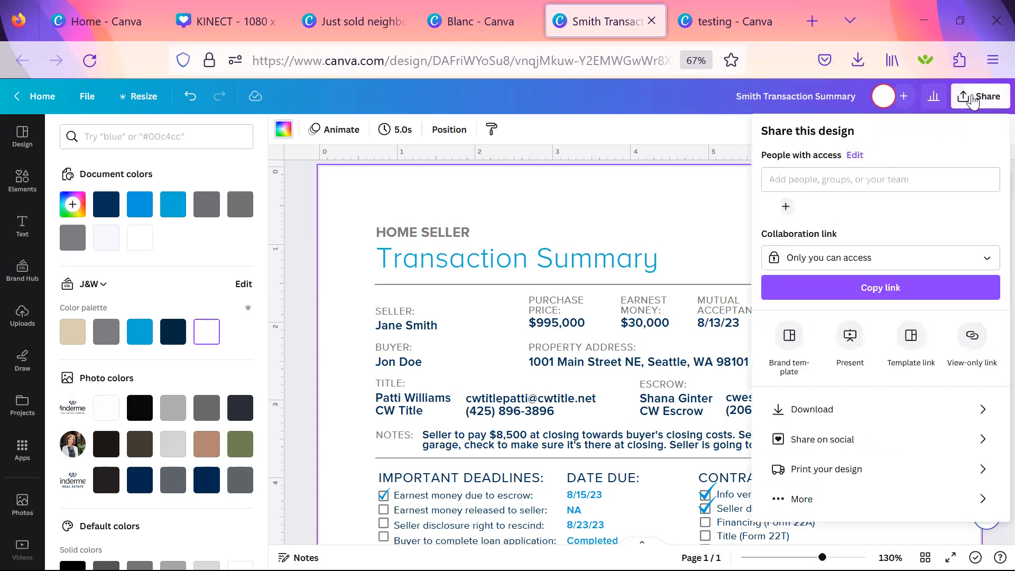
click(814, 417)
click(911, 197)
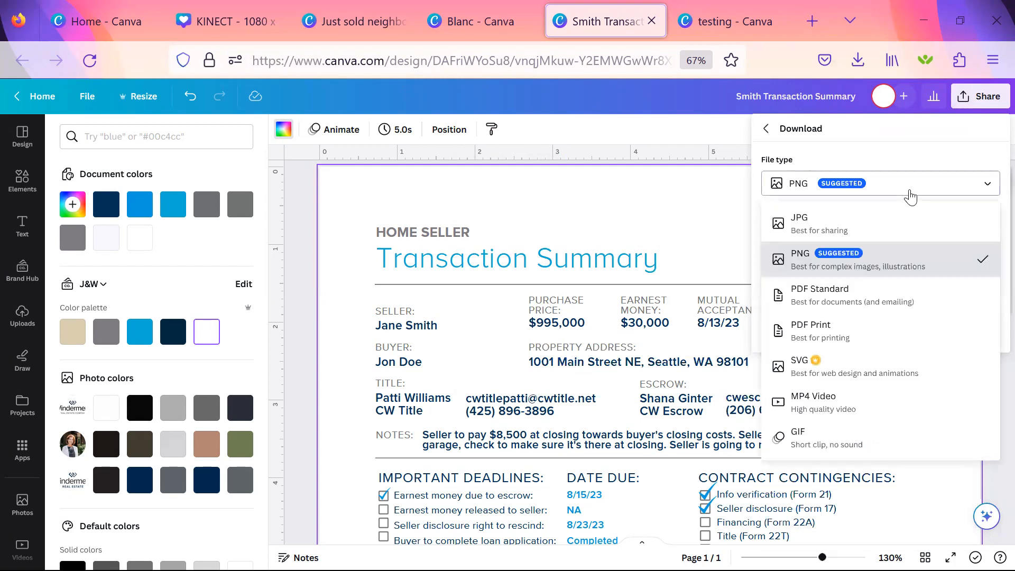
click(904, 232)
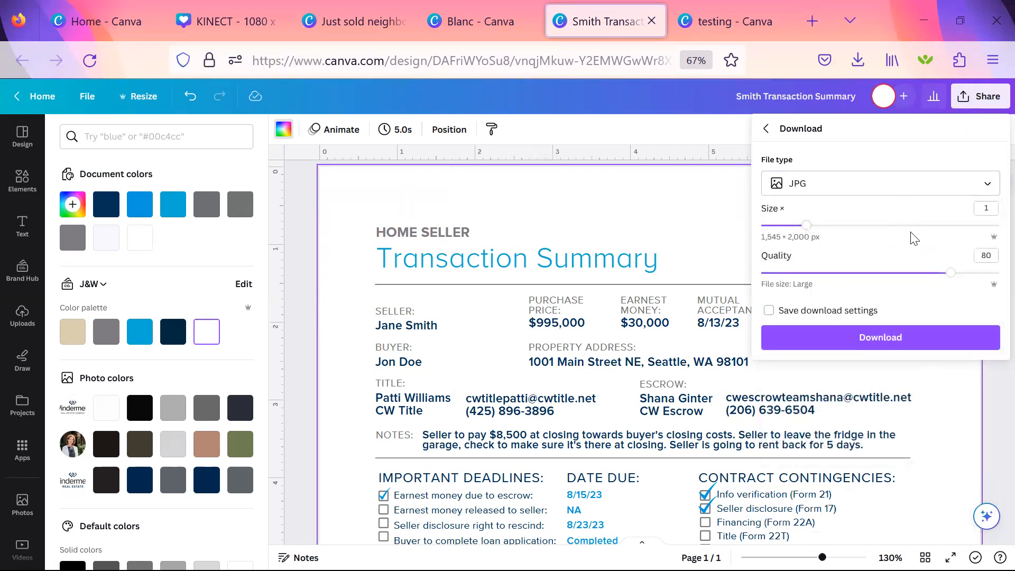
click(909, 226)
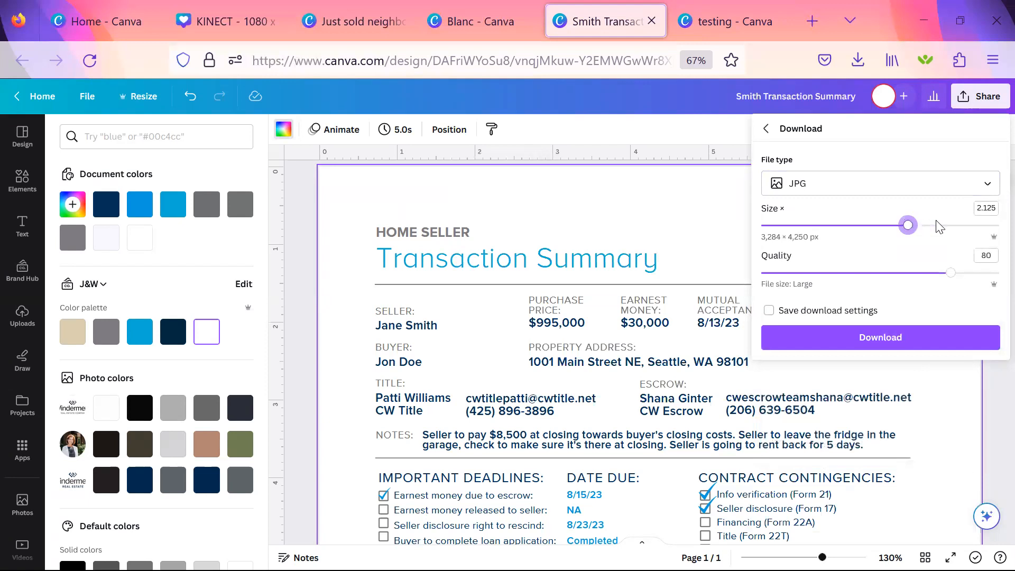
drag(951, 273, 961, 274)
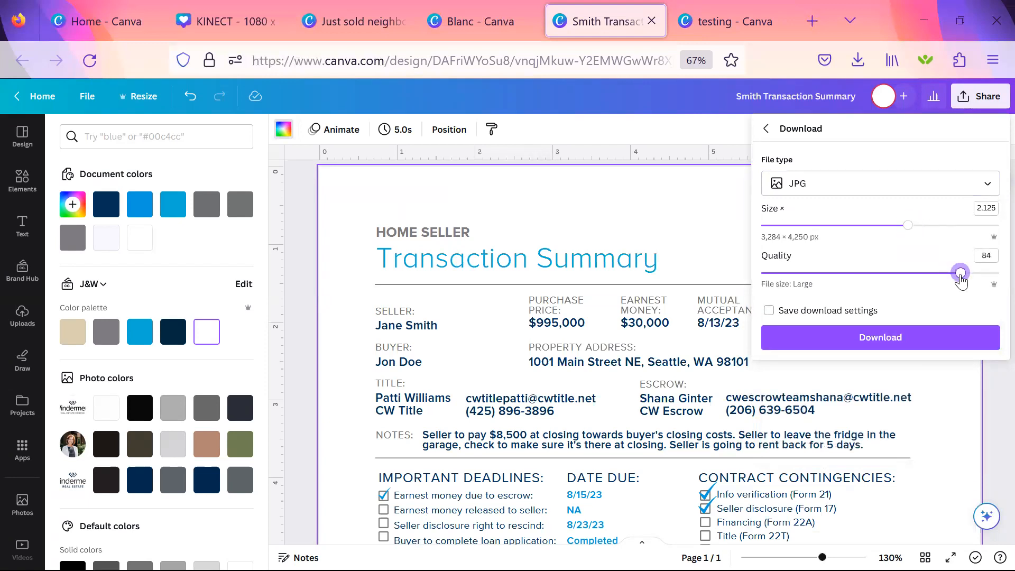
click(997, 228)
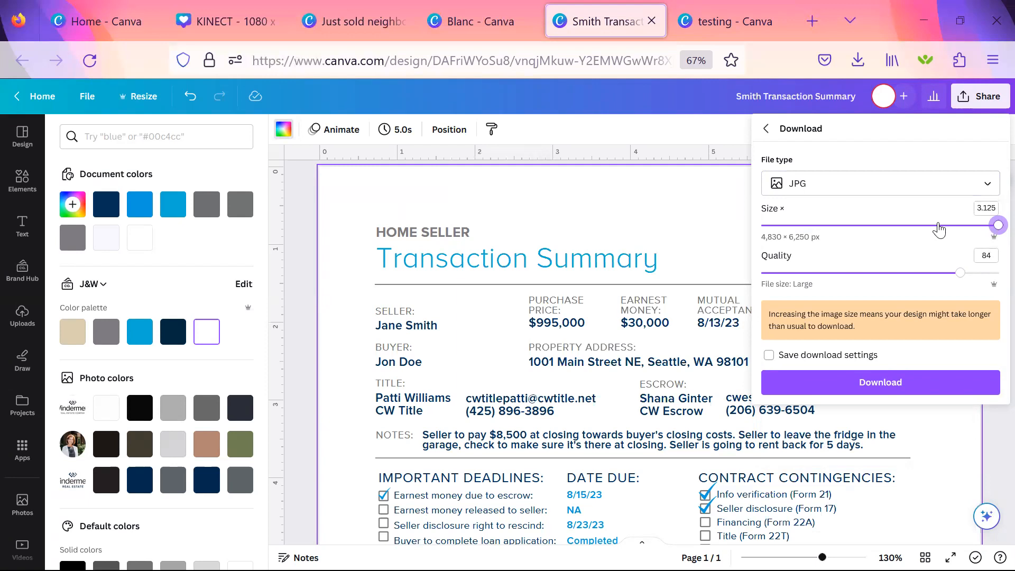
click(867, 389)
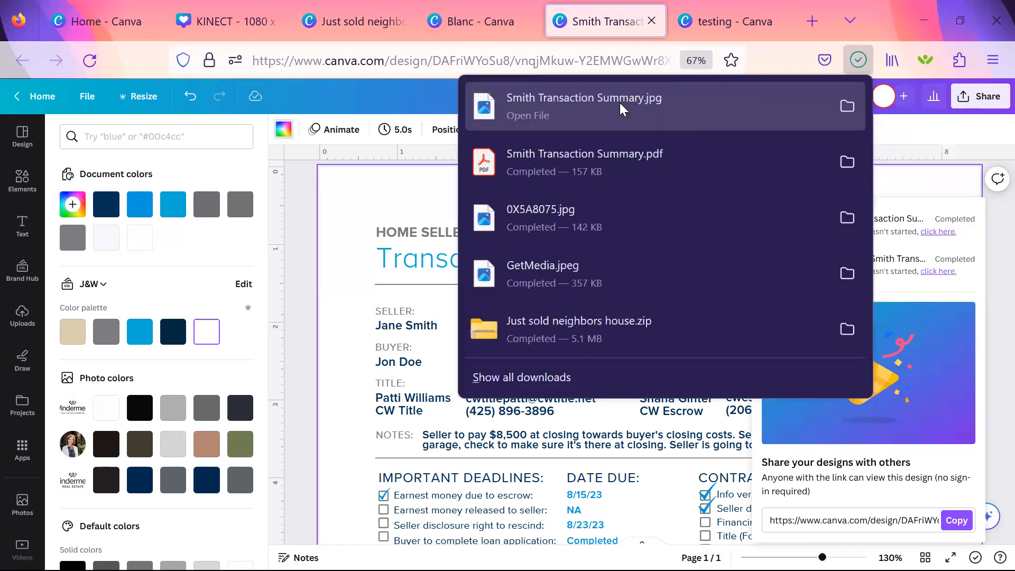
click(997, 101)
click(996, 101)
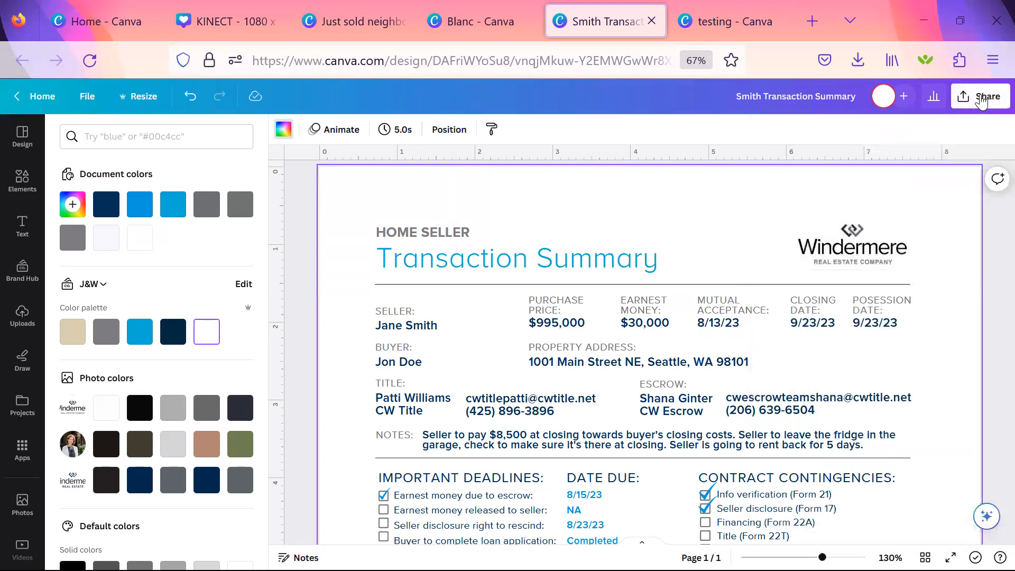
click(997, 102)
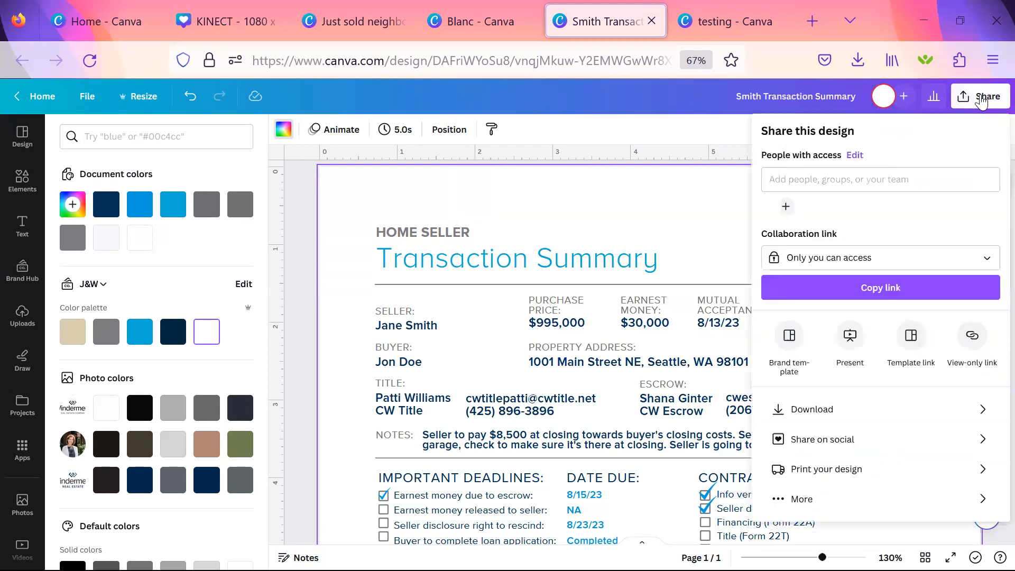
click(802, 412)
click(848, 187)
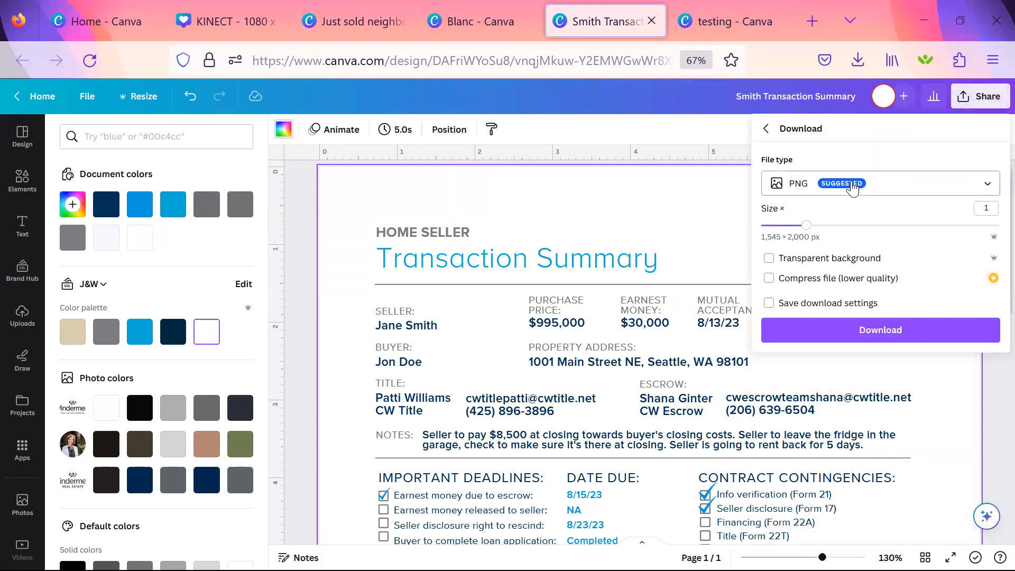
click(825, 217)
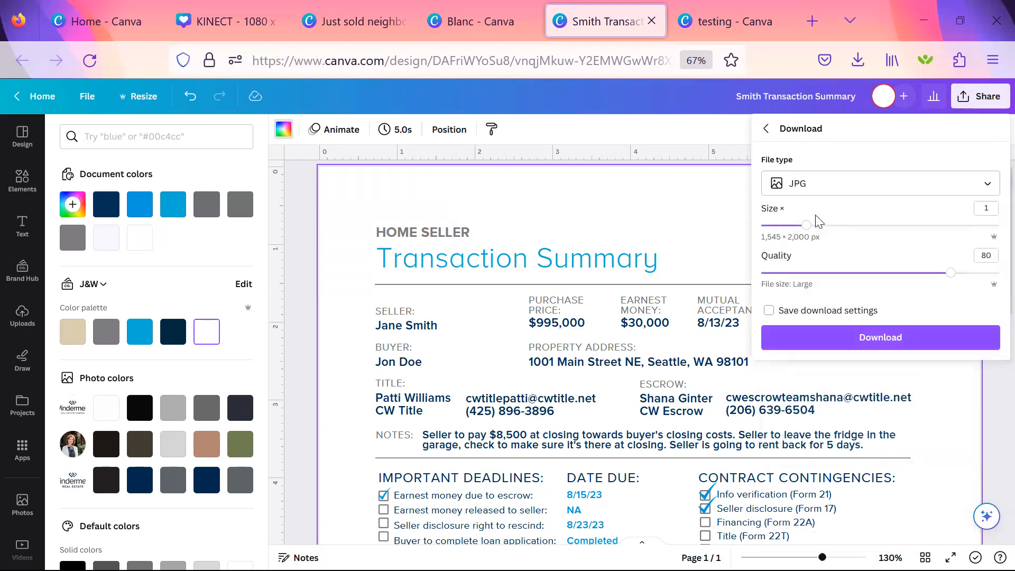
click(874, 225)
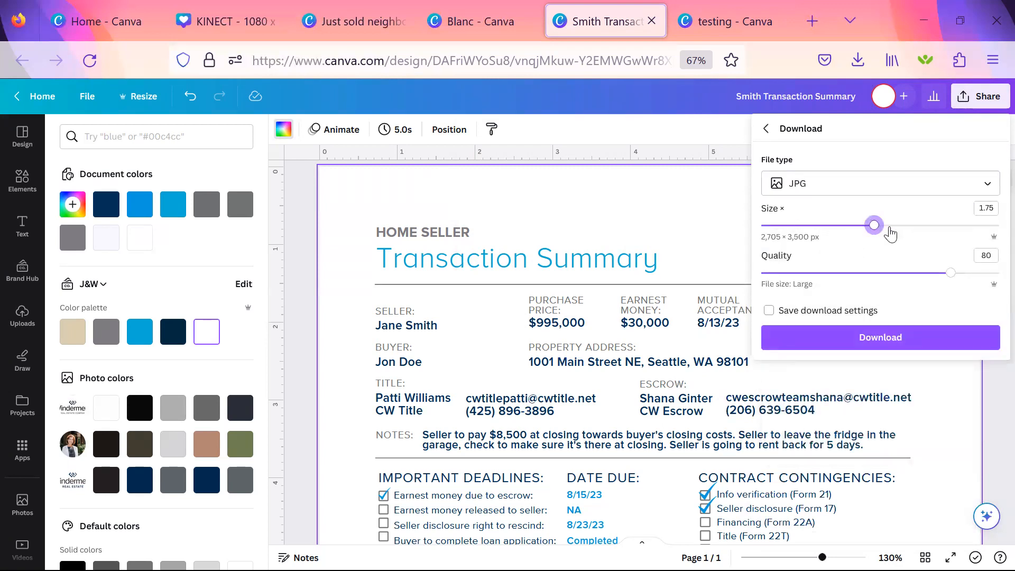
click(932, 226)
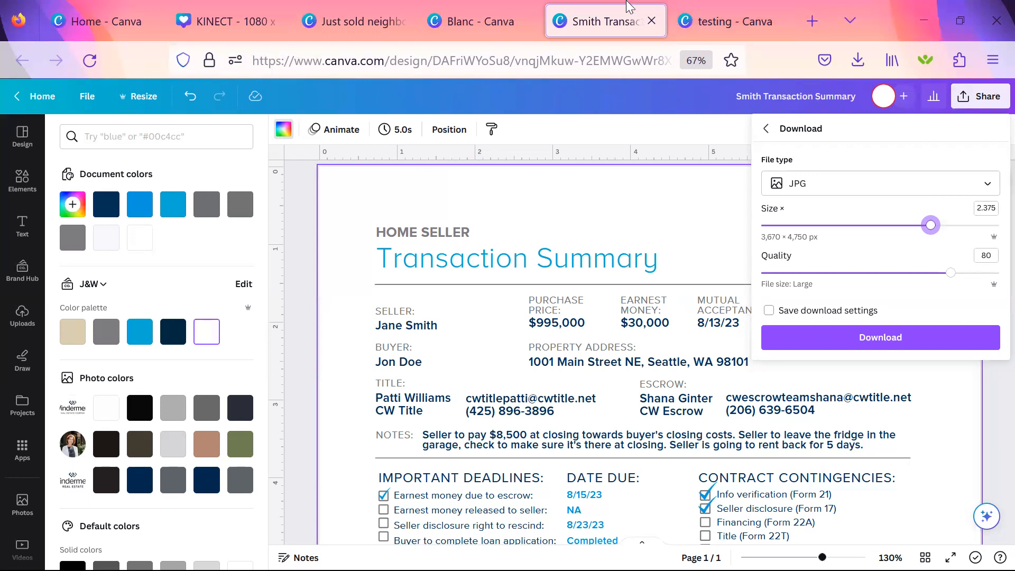
Close the "testing" folder and transaction summary browser tabs, and dismiss the Seller Transaction Summary (Blanc) template preview.
click(762, 22)
click(777, 21)
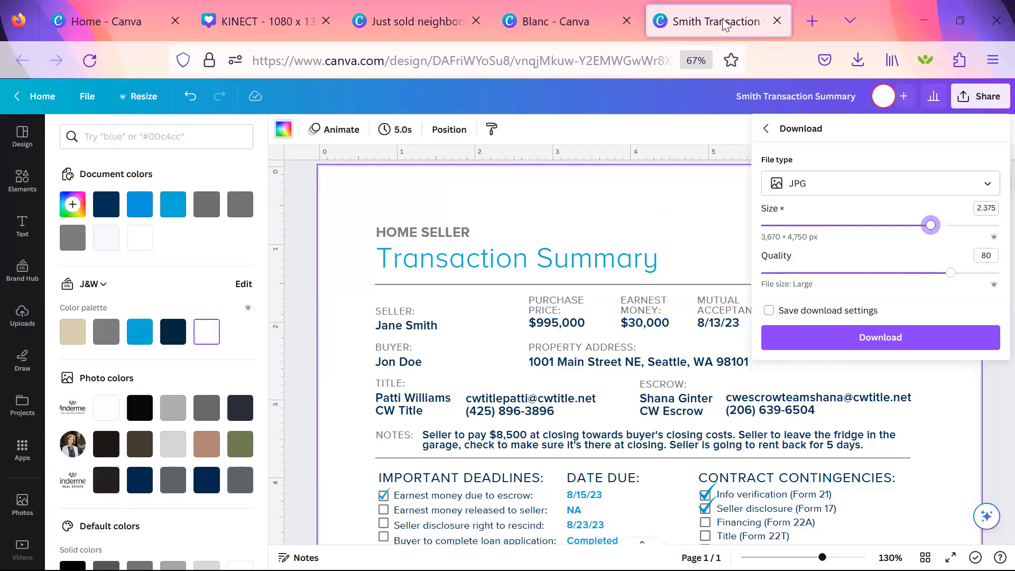
click(778, 21)
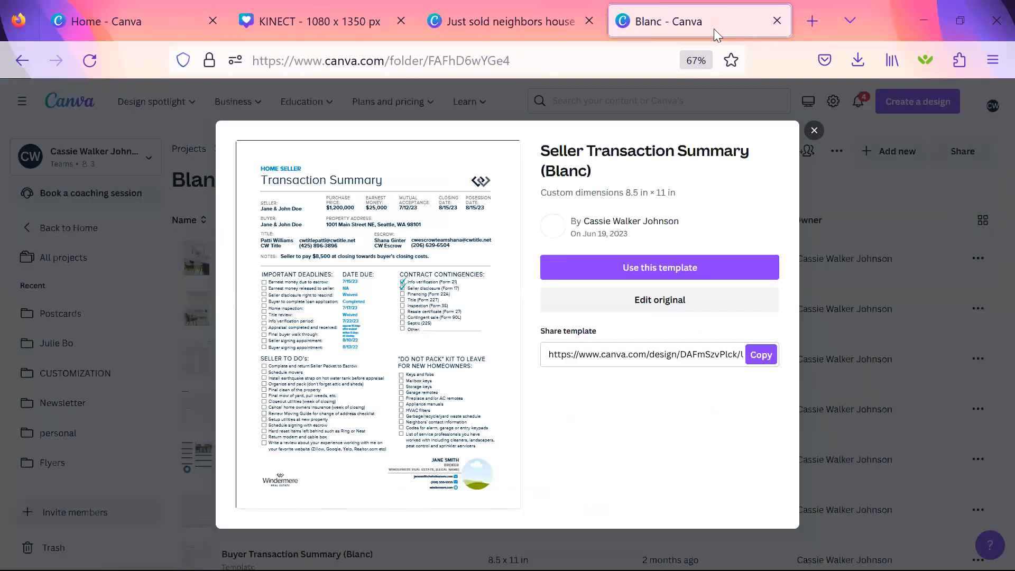
click(817, 133)
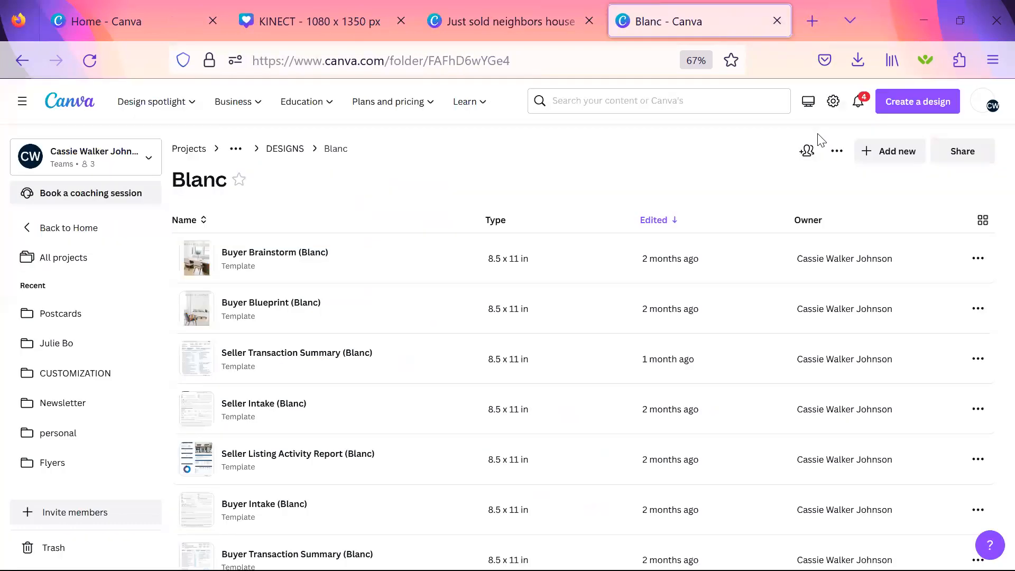
Find the "testing" folder among all project folders and open the transaction summary design stored in it.
click(81, 265)
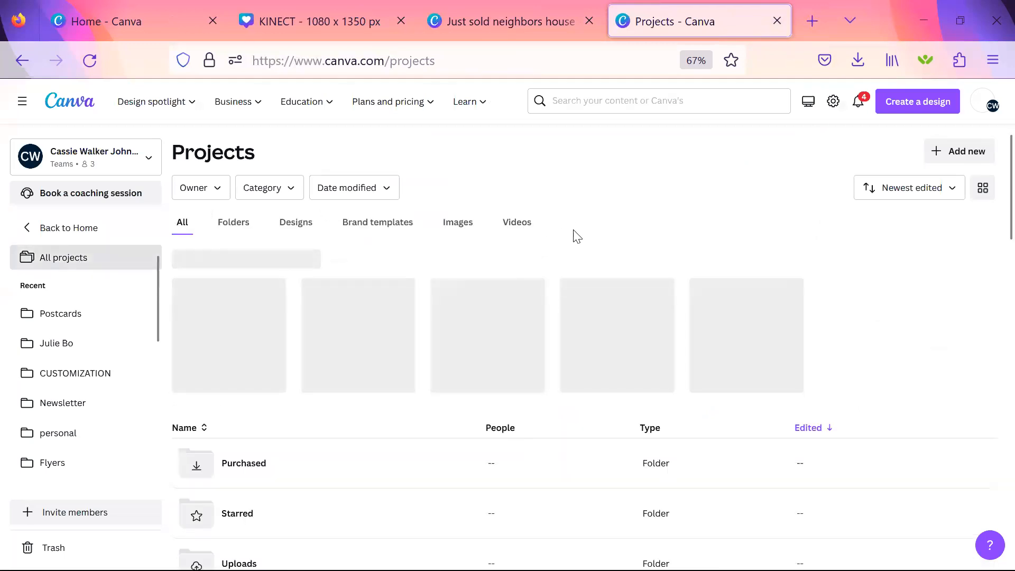
click(239, 227)
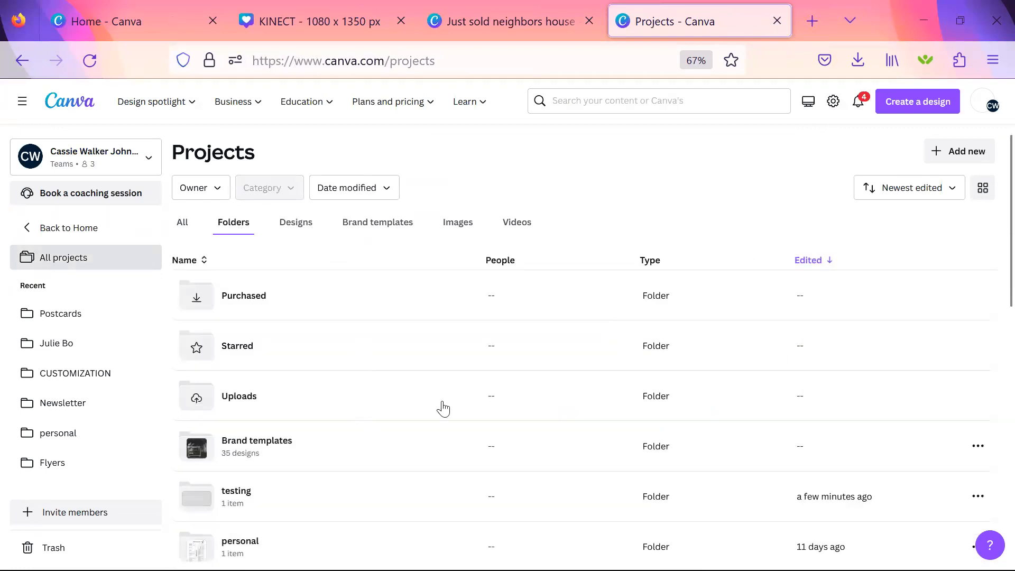
scroll(442, 408, down, 1)
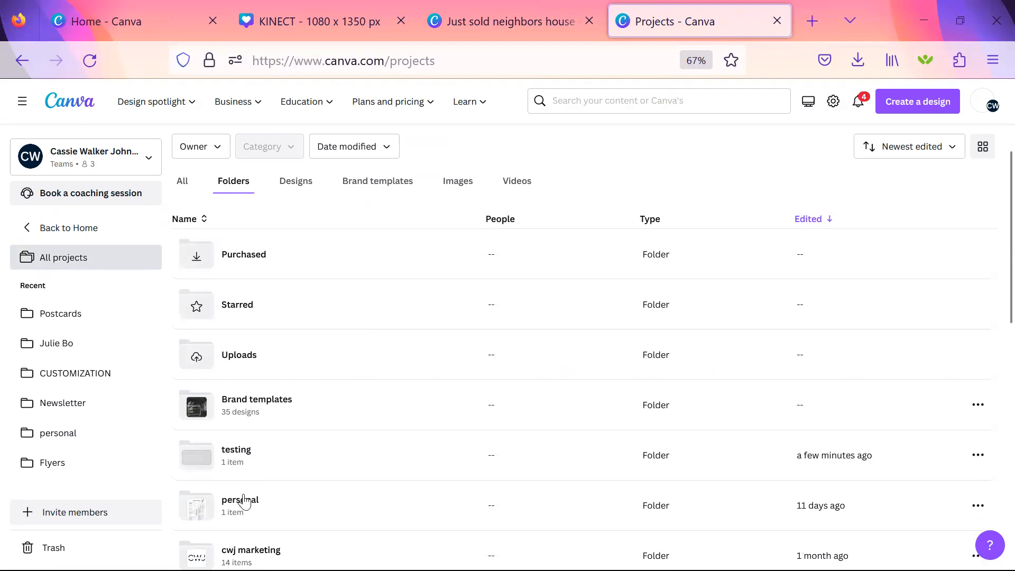
click(248, 453)
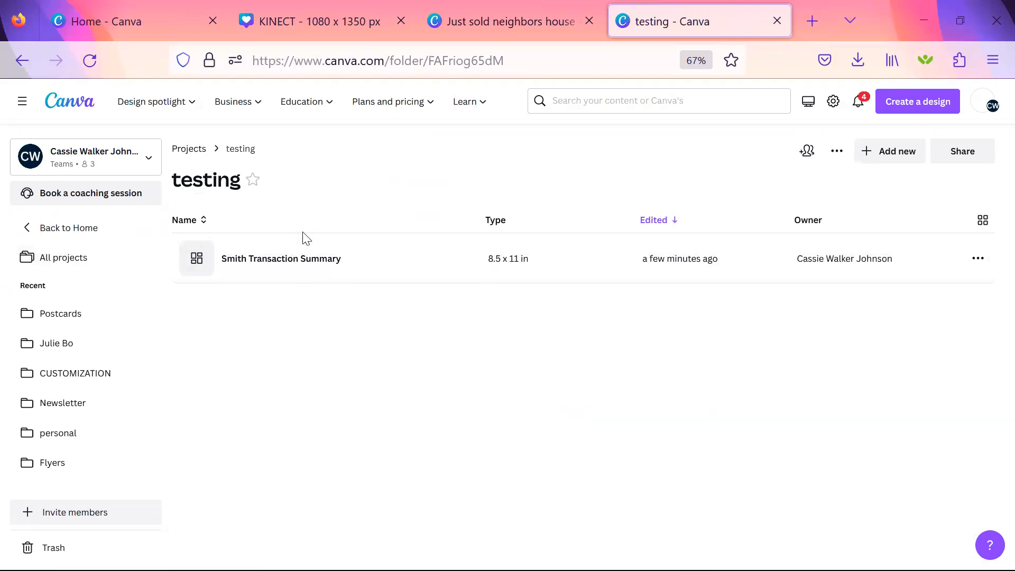
click(297, 262)
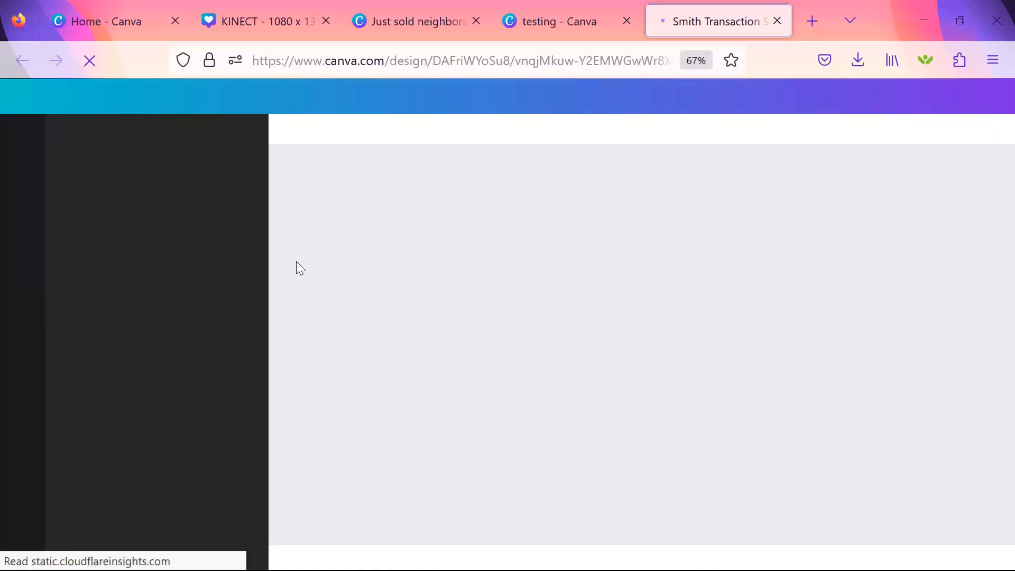